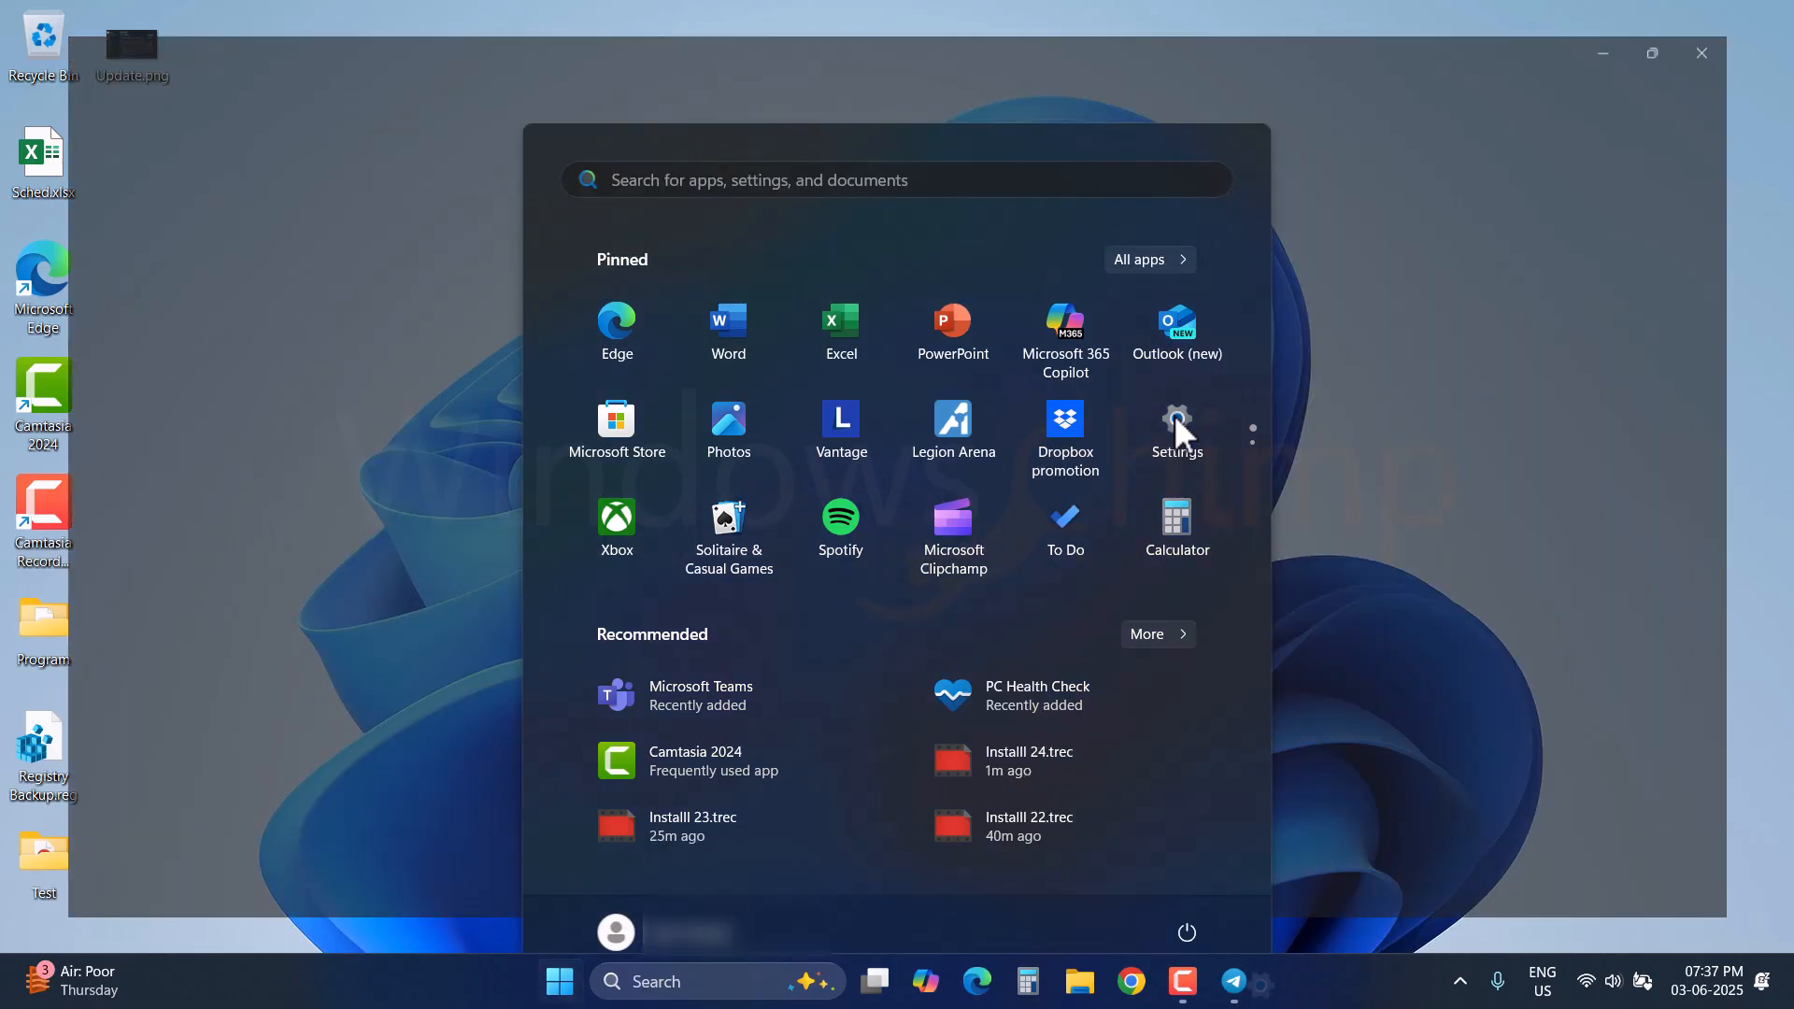
Step: Try Go back on the System > Recovery page twice; it fails because the previous version's files are gone
left_click(1175, 422)
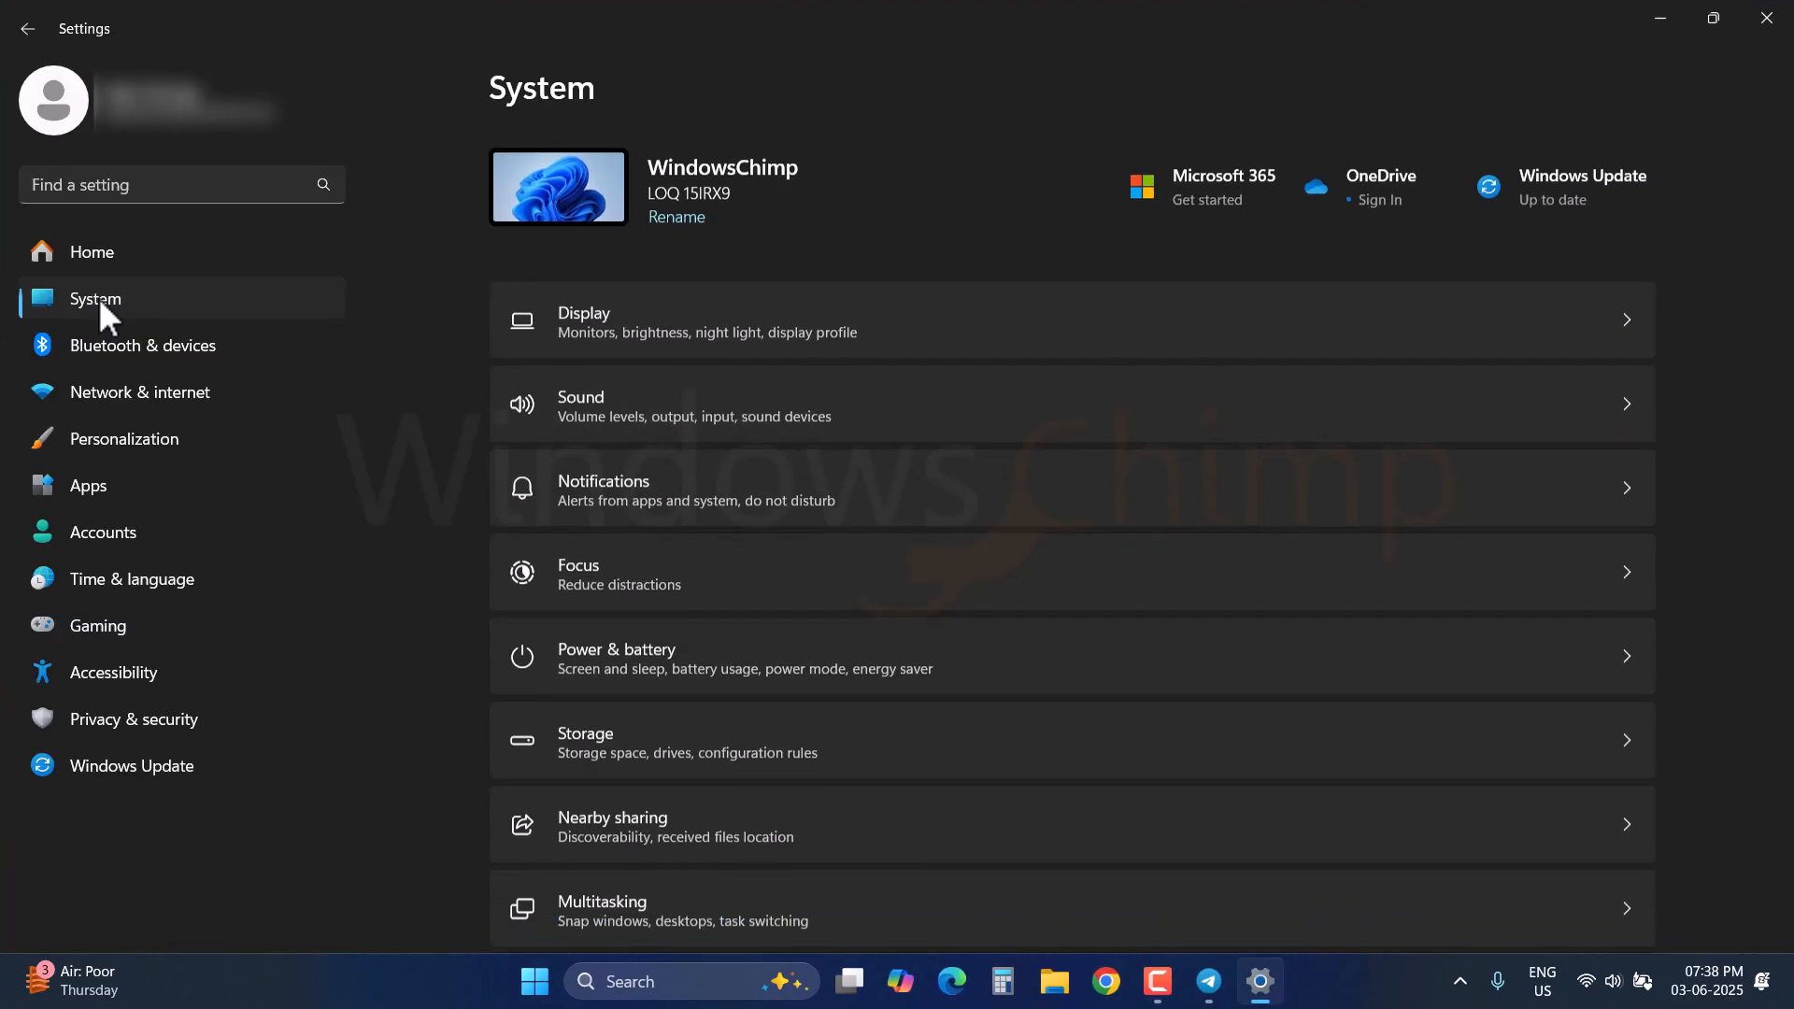
scroll(652, 785, "down", 5)
left_click(705, 628)
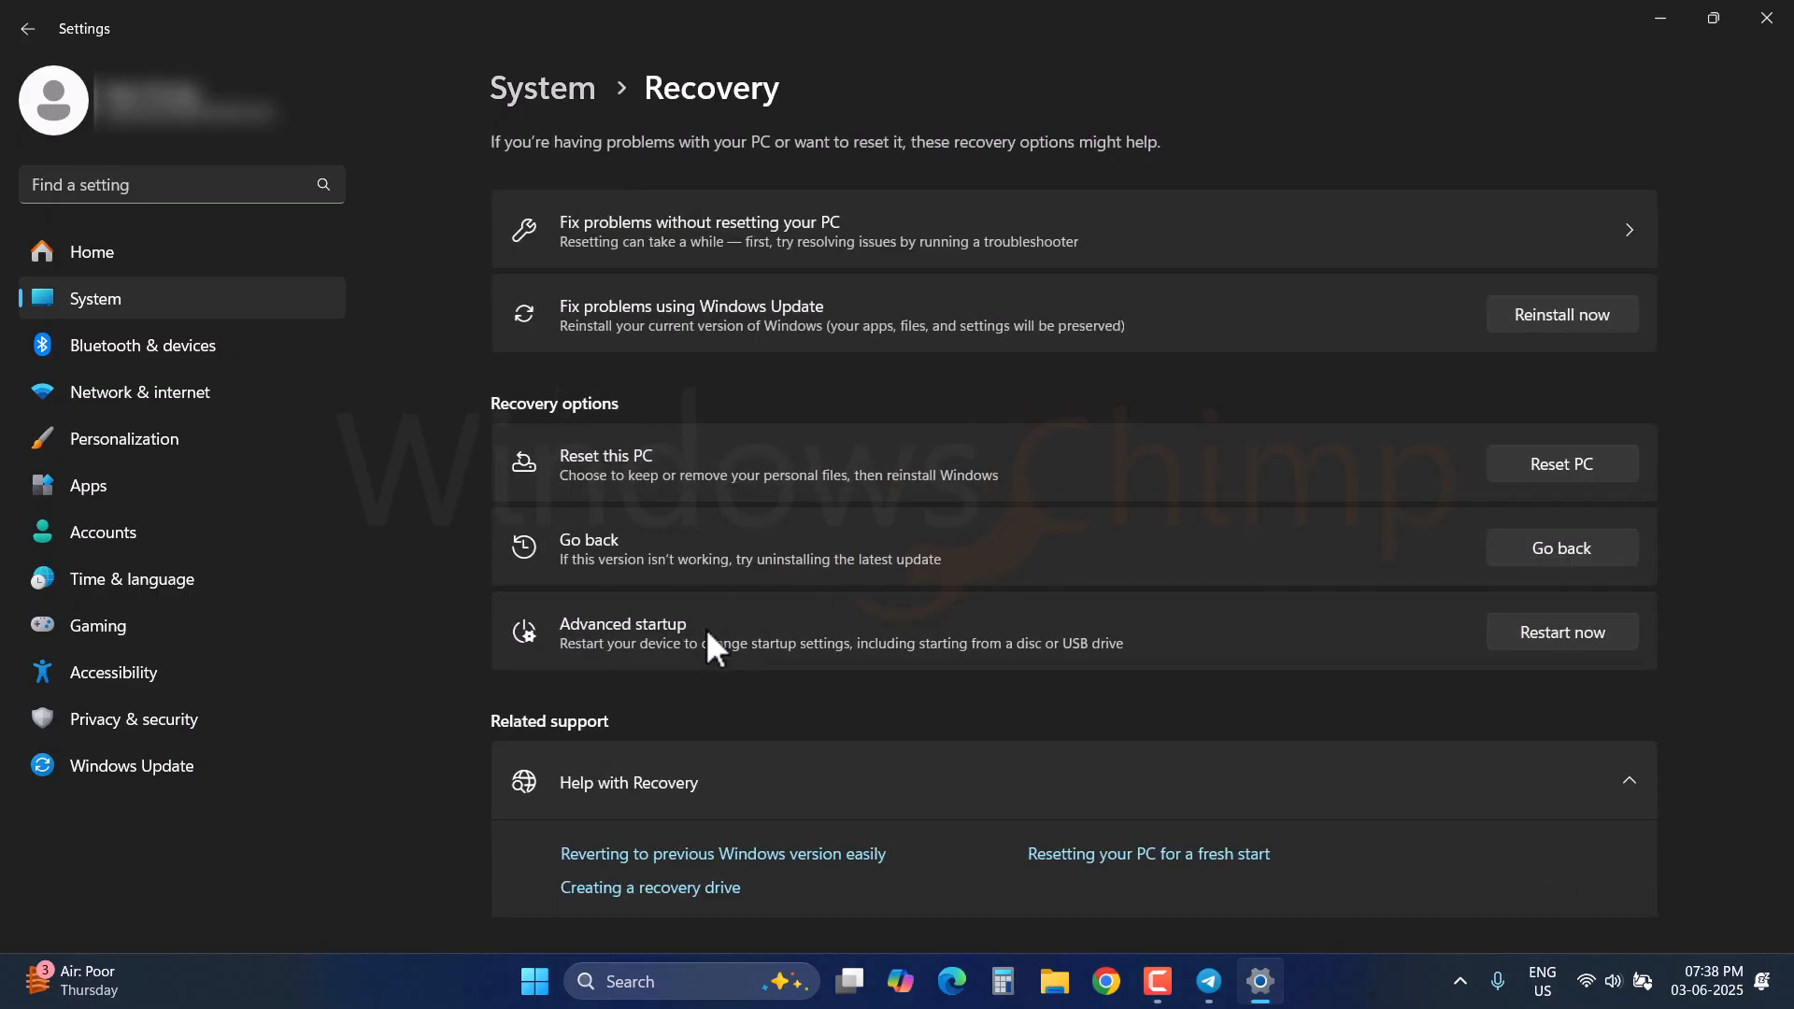
left_click(1561, 547)
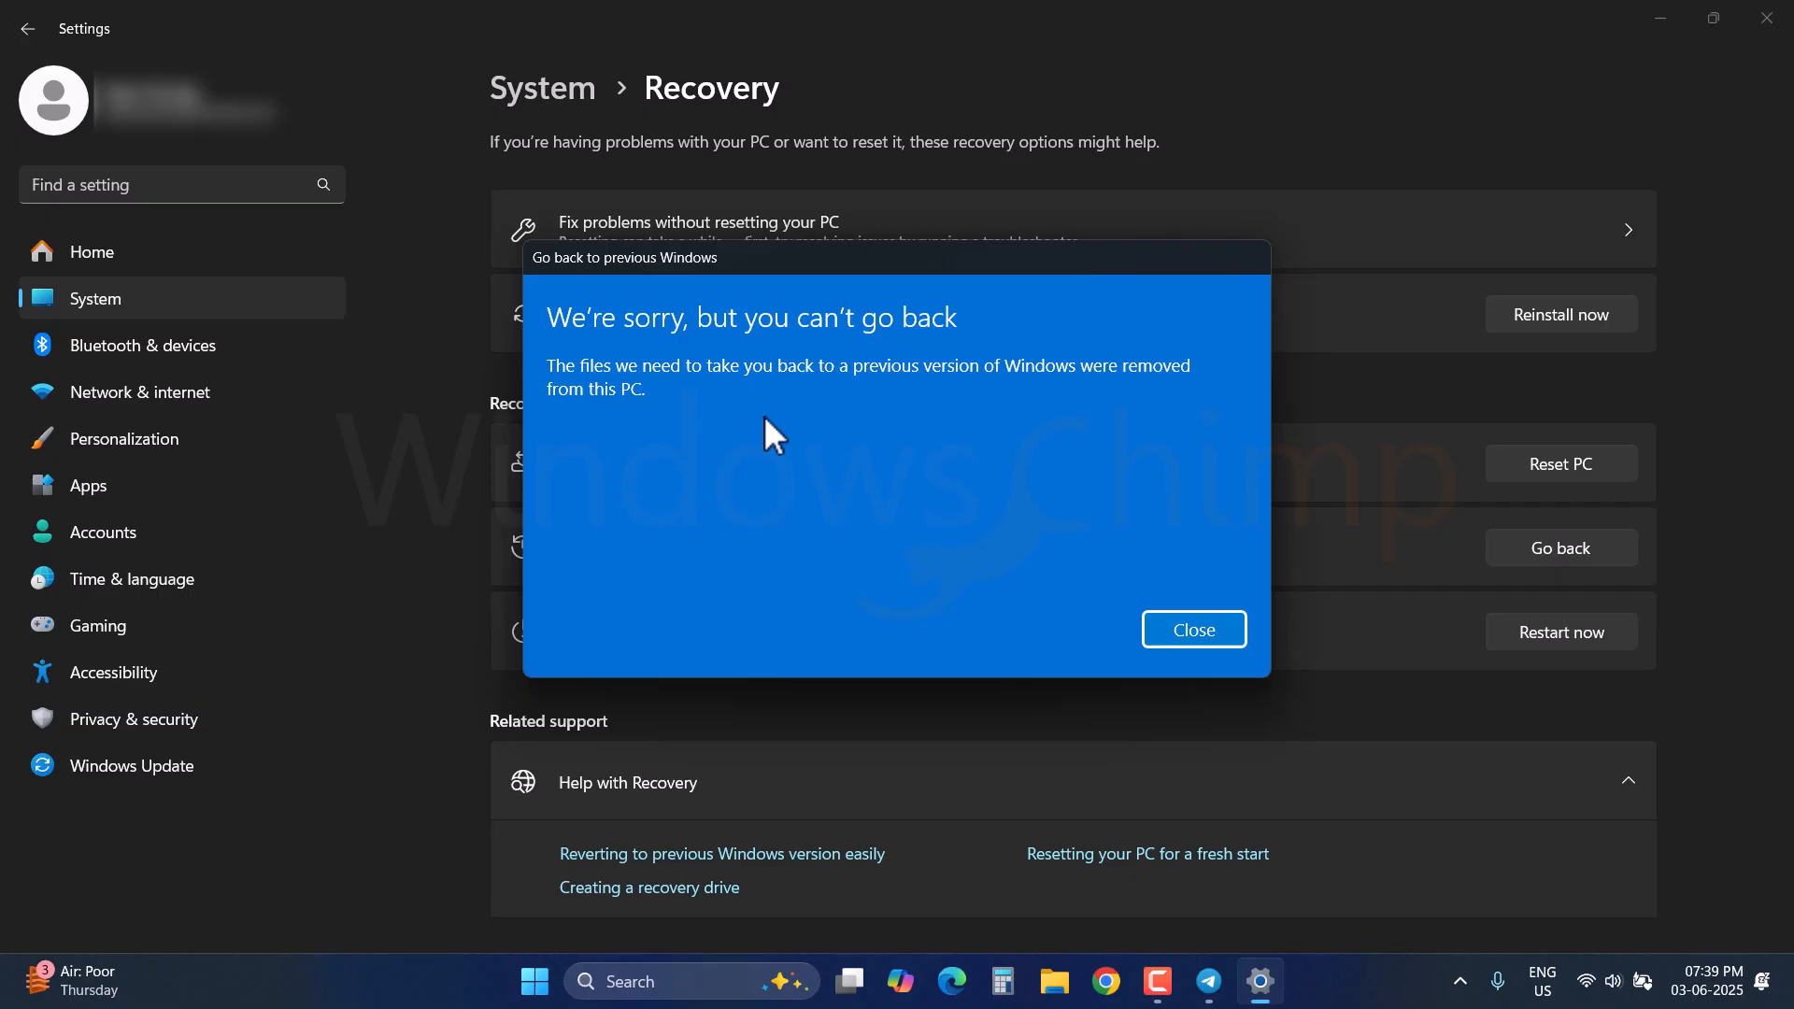
left_click(1198, 636)
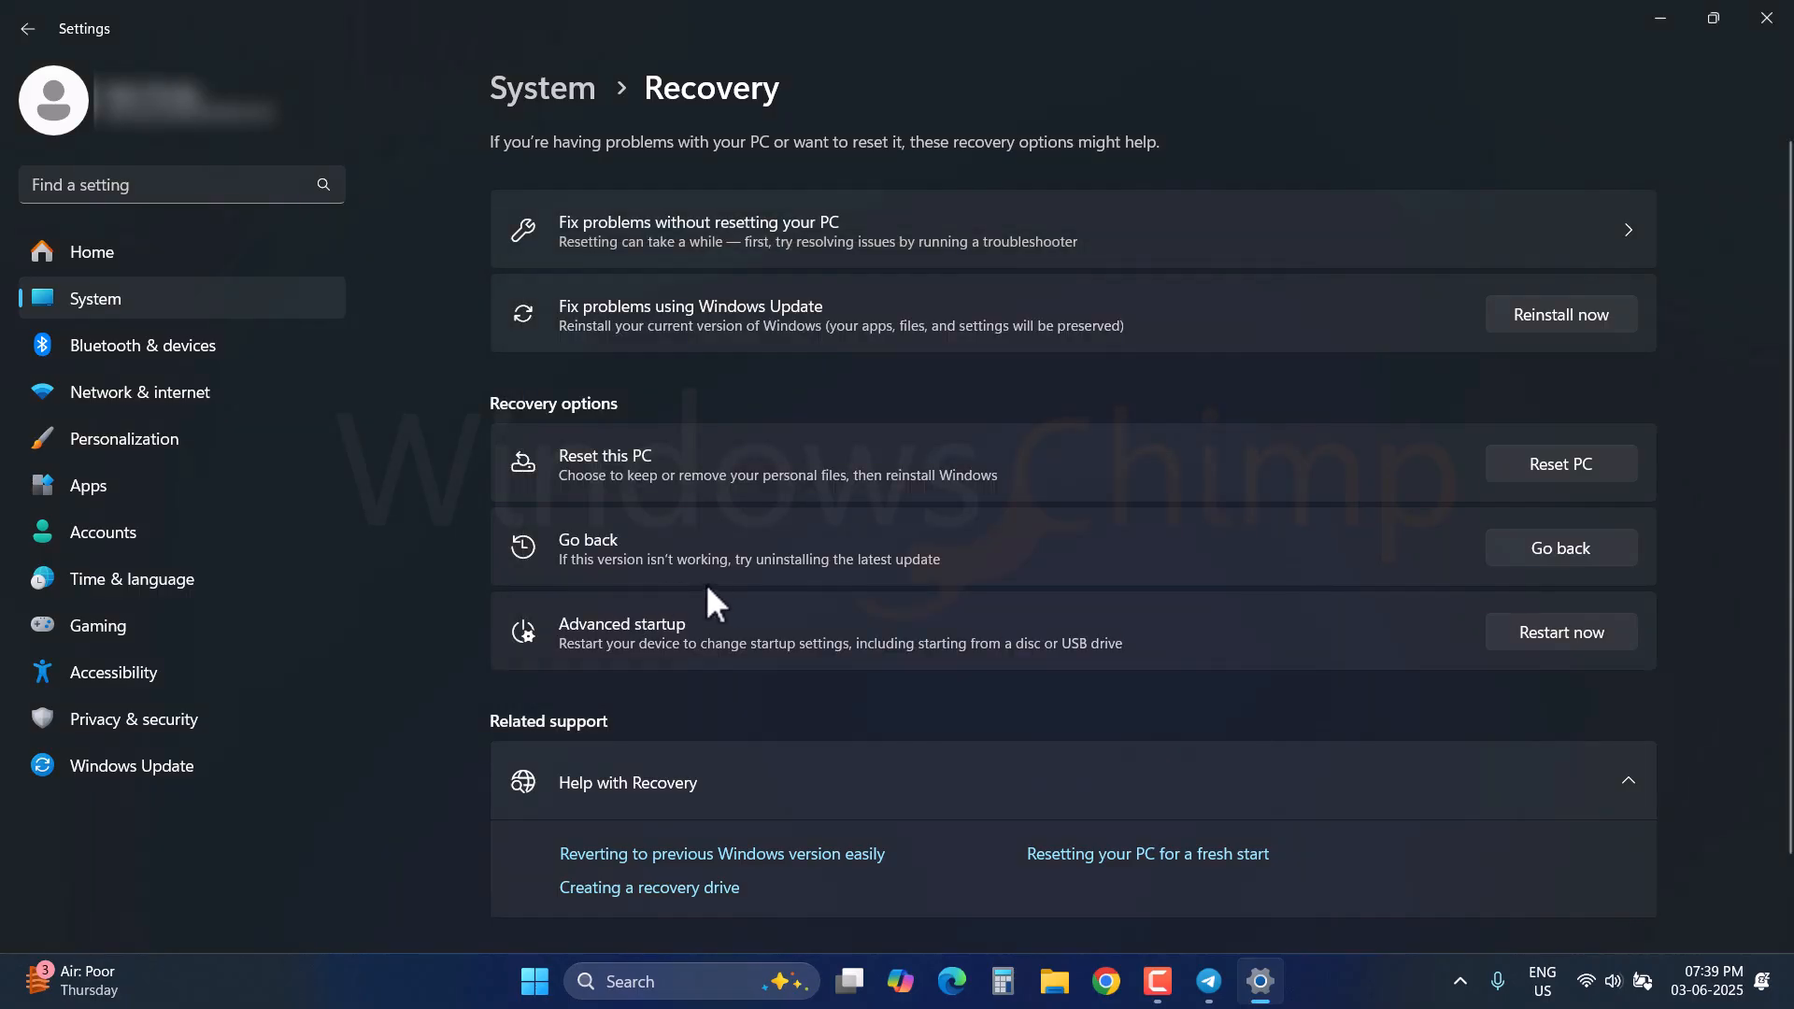
left_click(1565, 546)
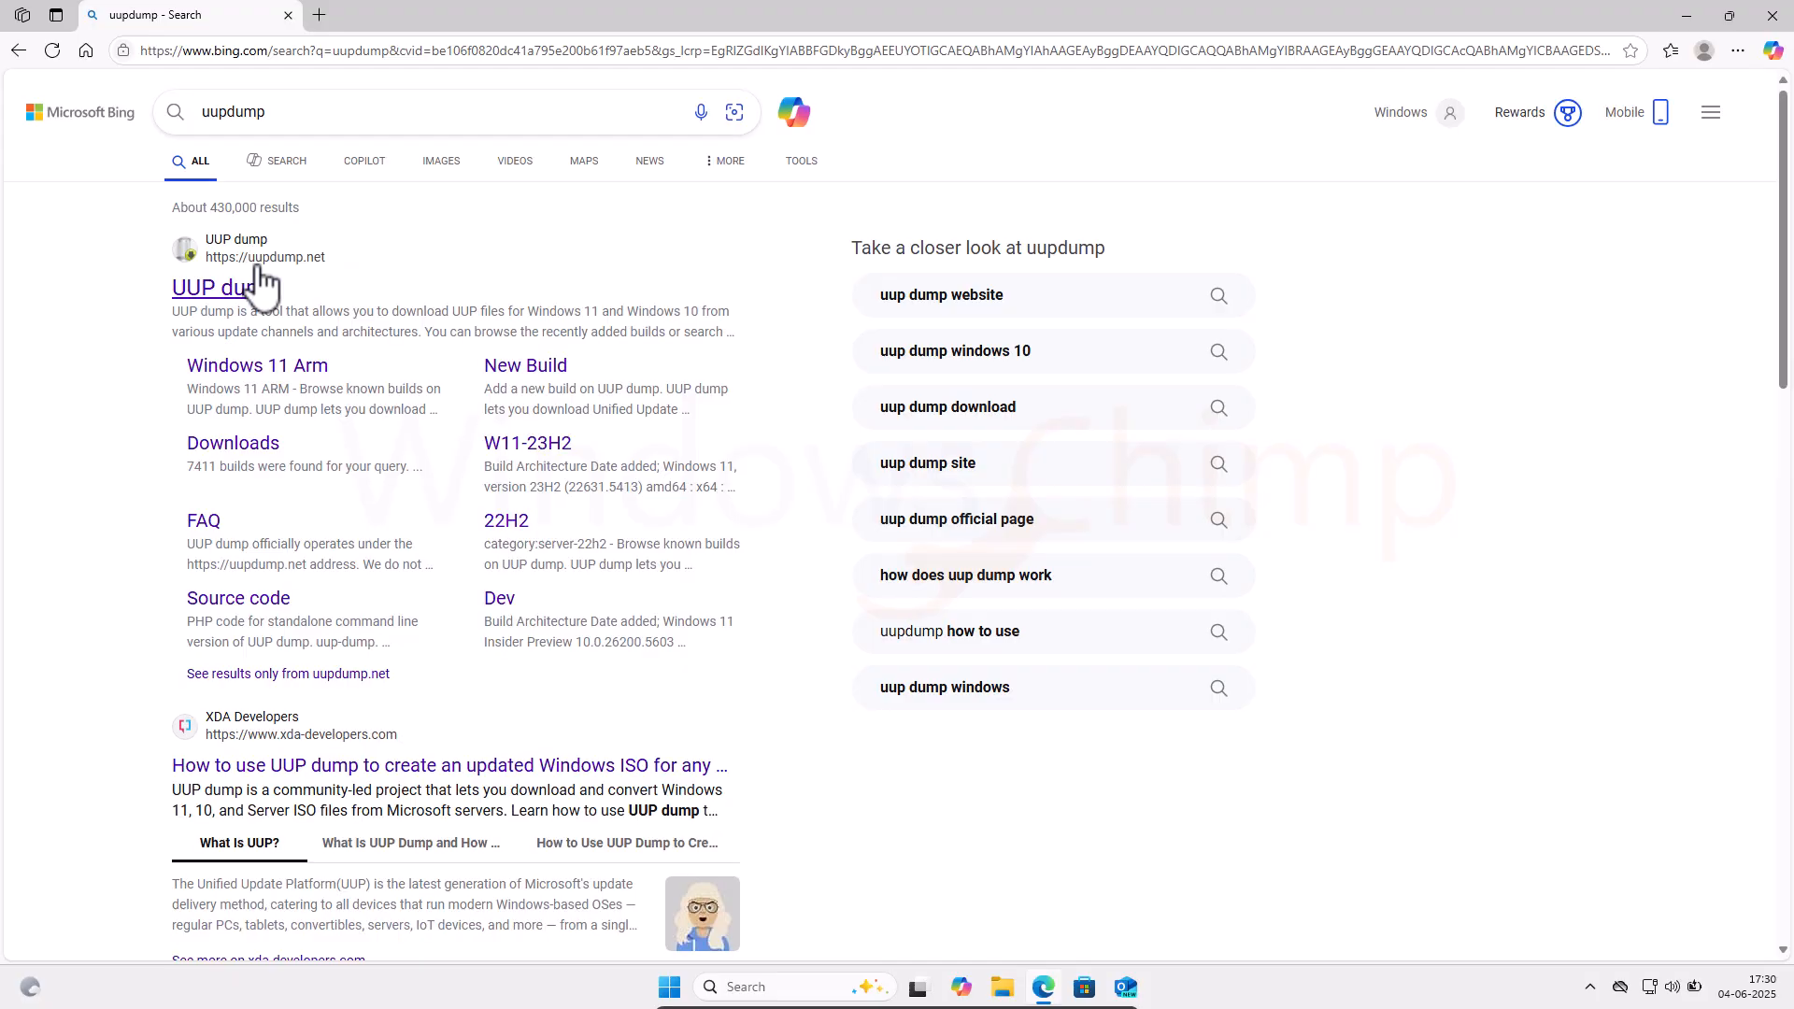
Step: On UUP dump, pick the Windows 11 23H2 amd64 build 22631.5415
left_click(262, 285)
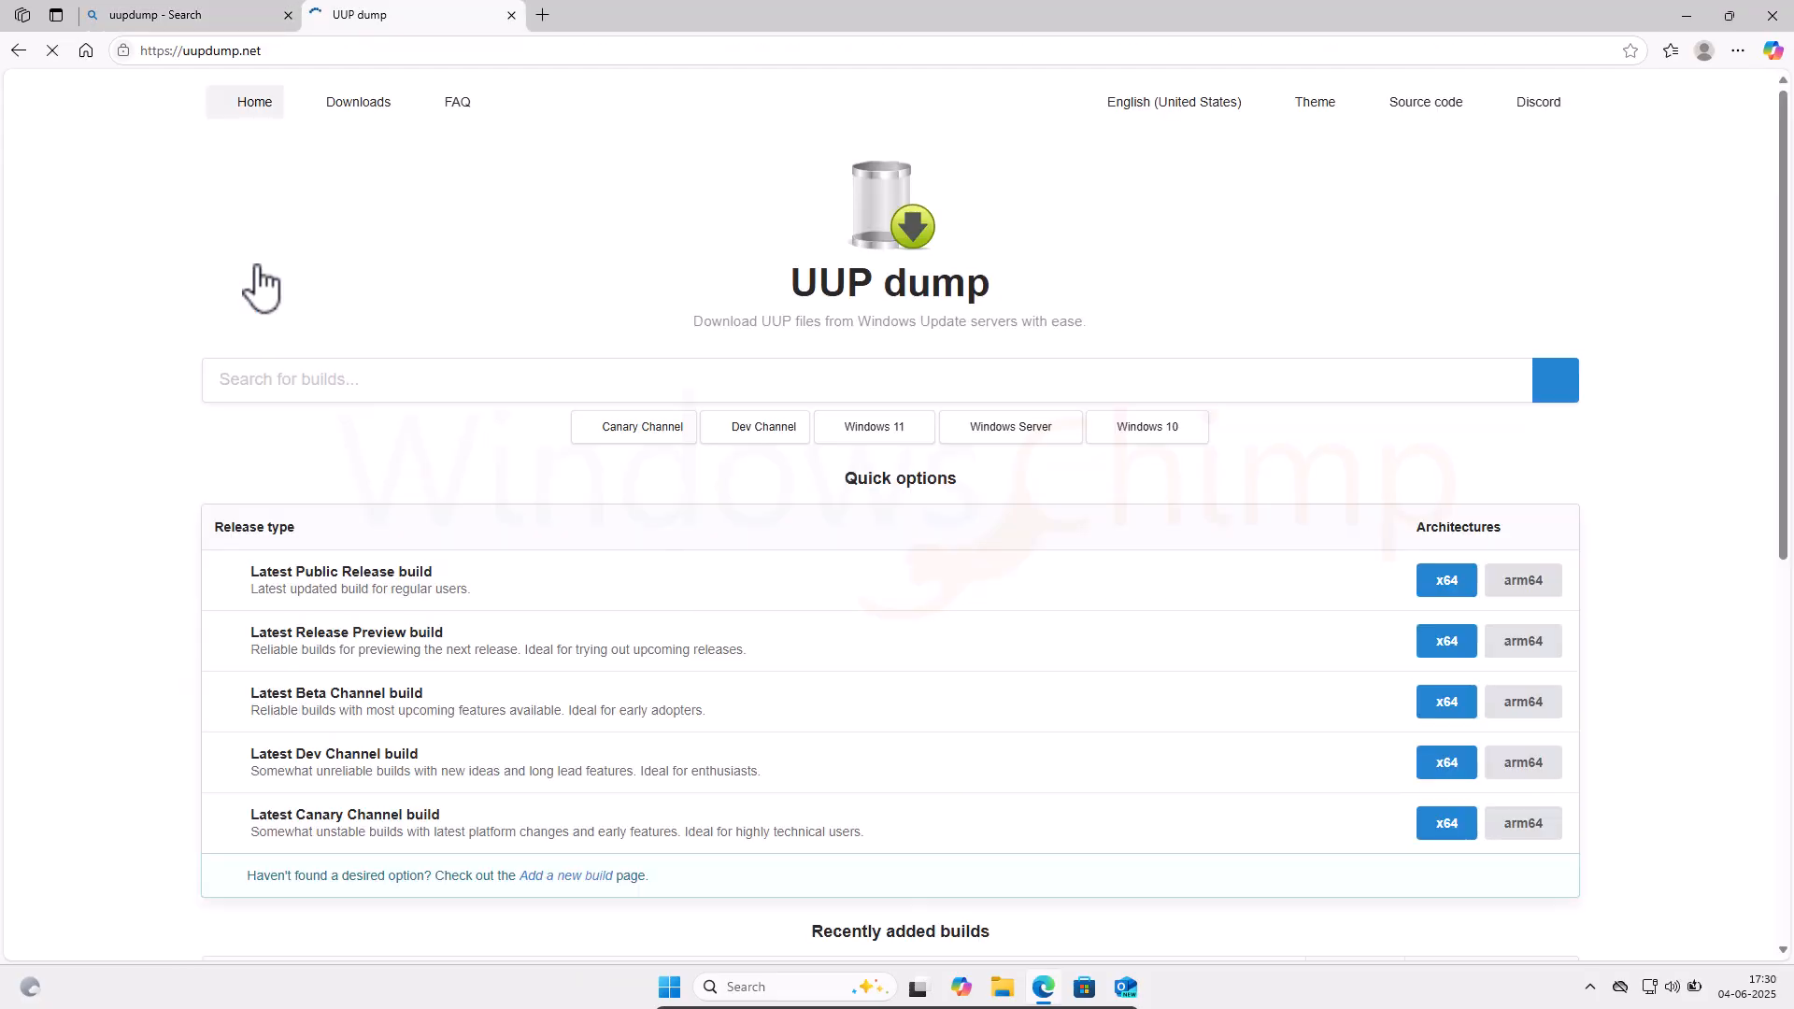
left_click(878, 428)
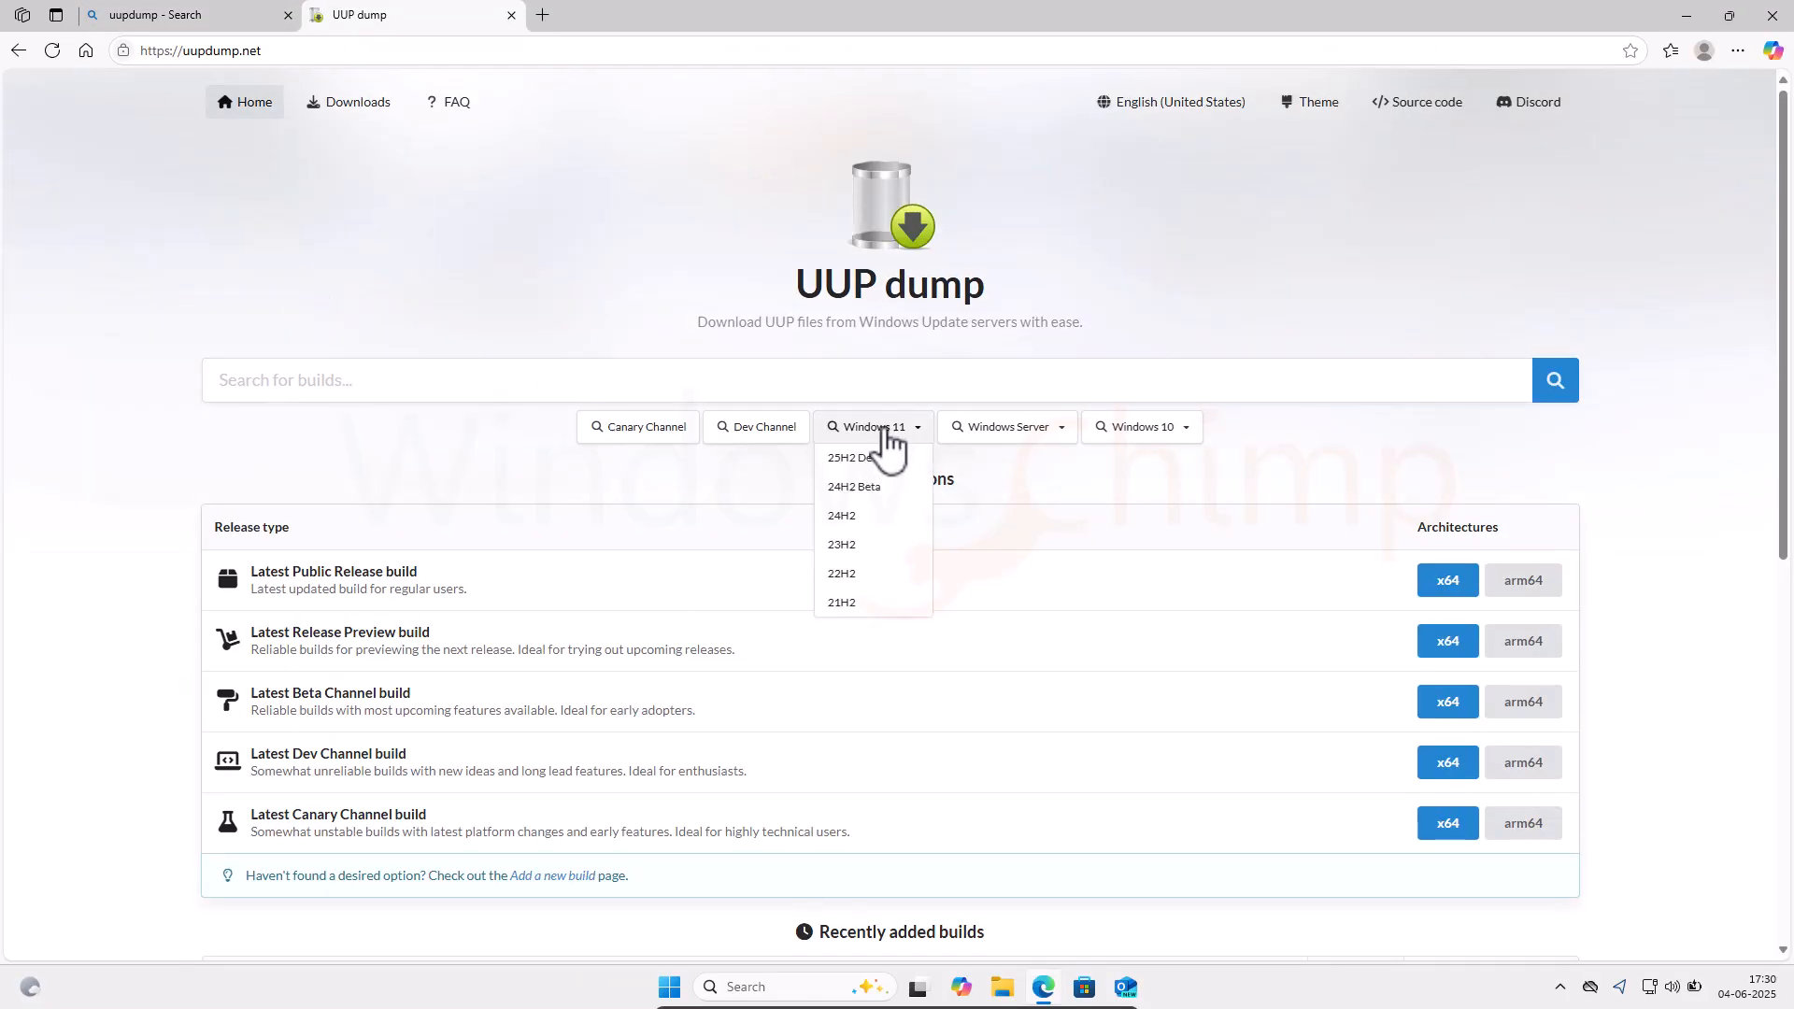
left_click(855, 545)
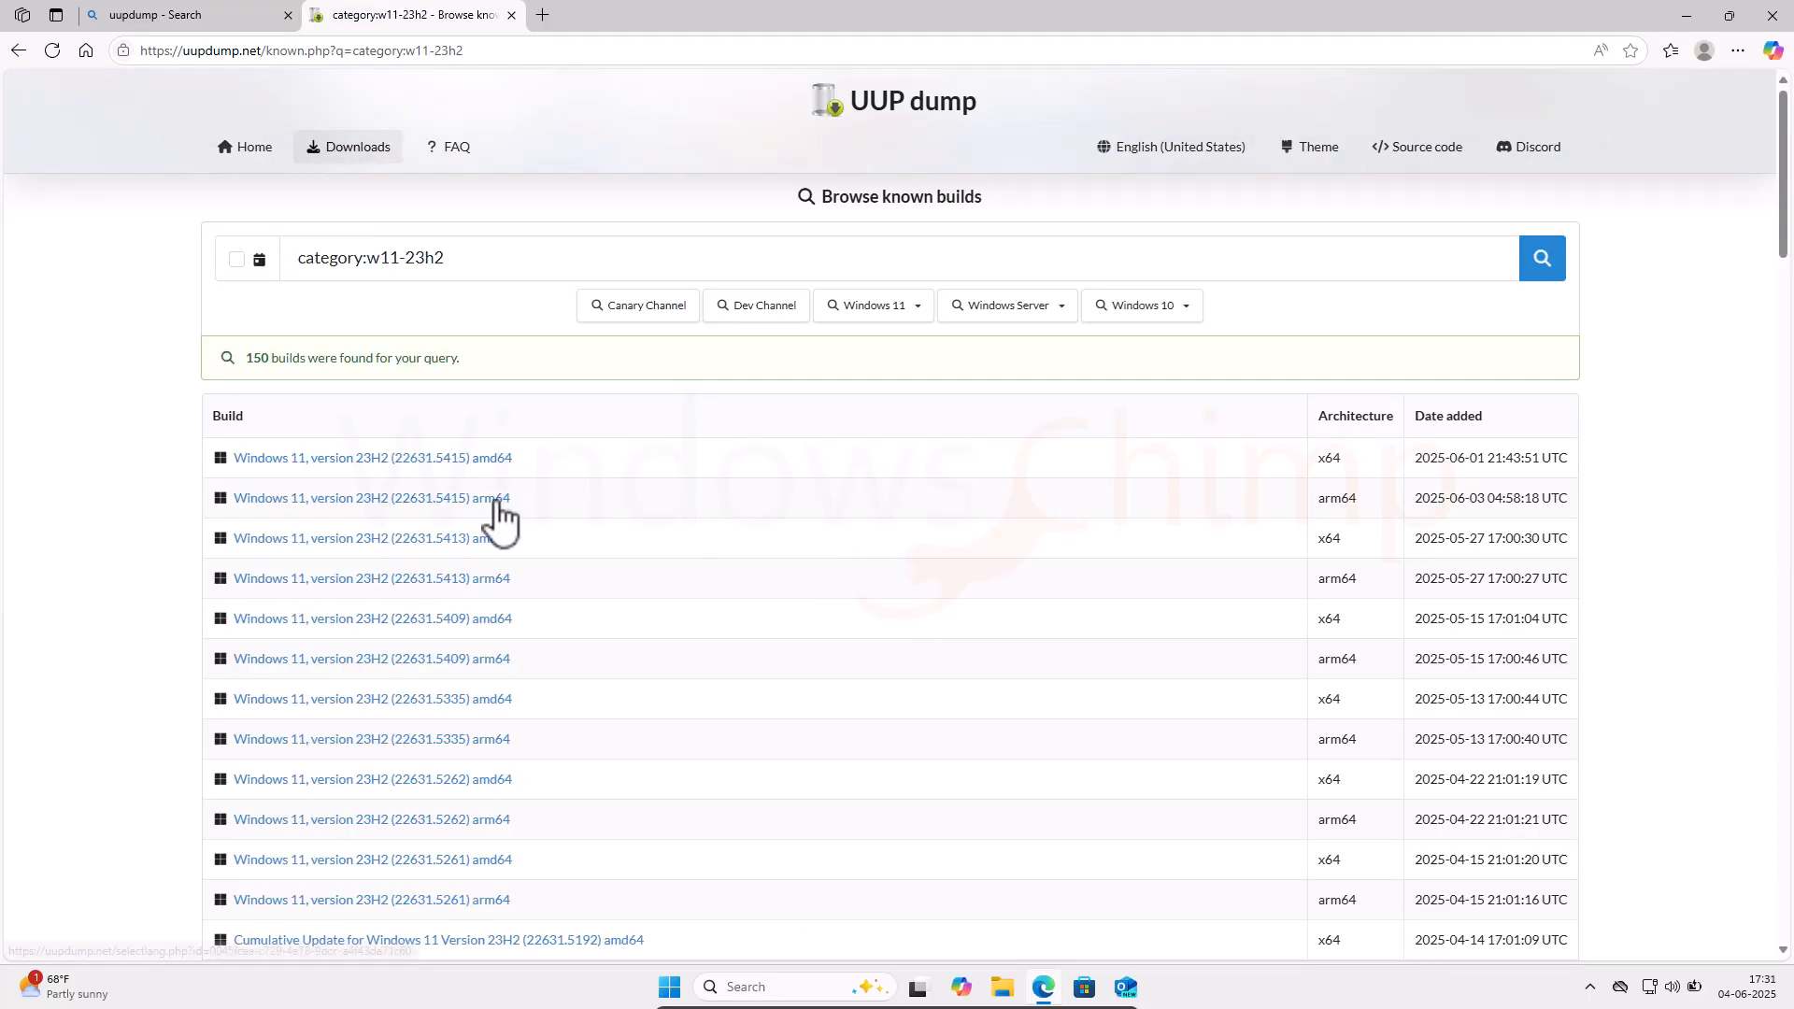
left_click(424, 463)
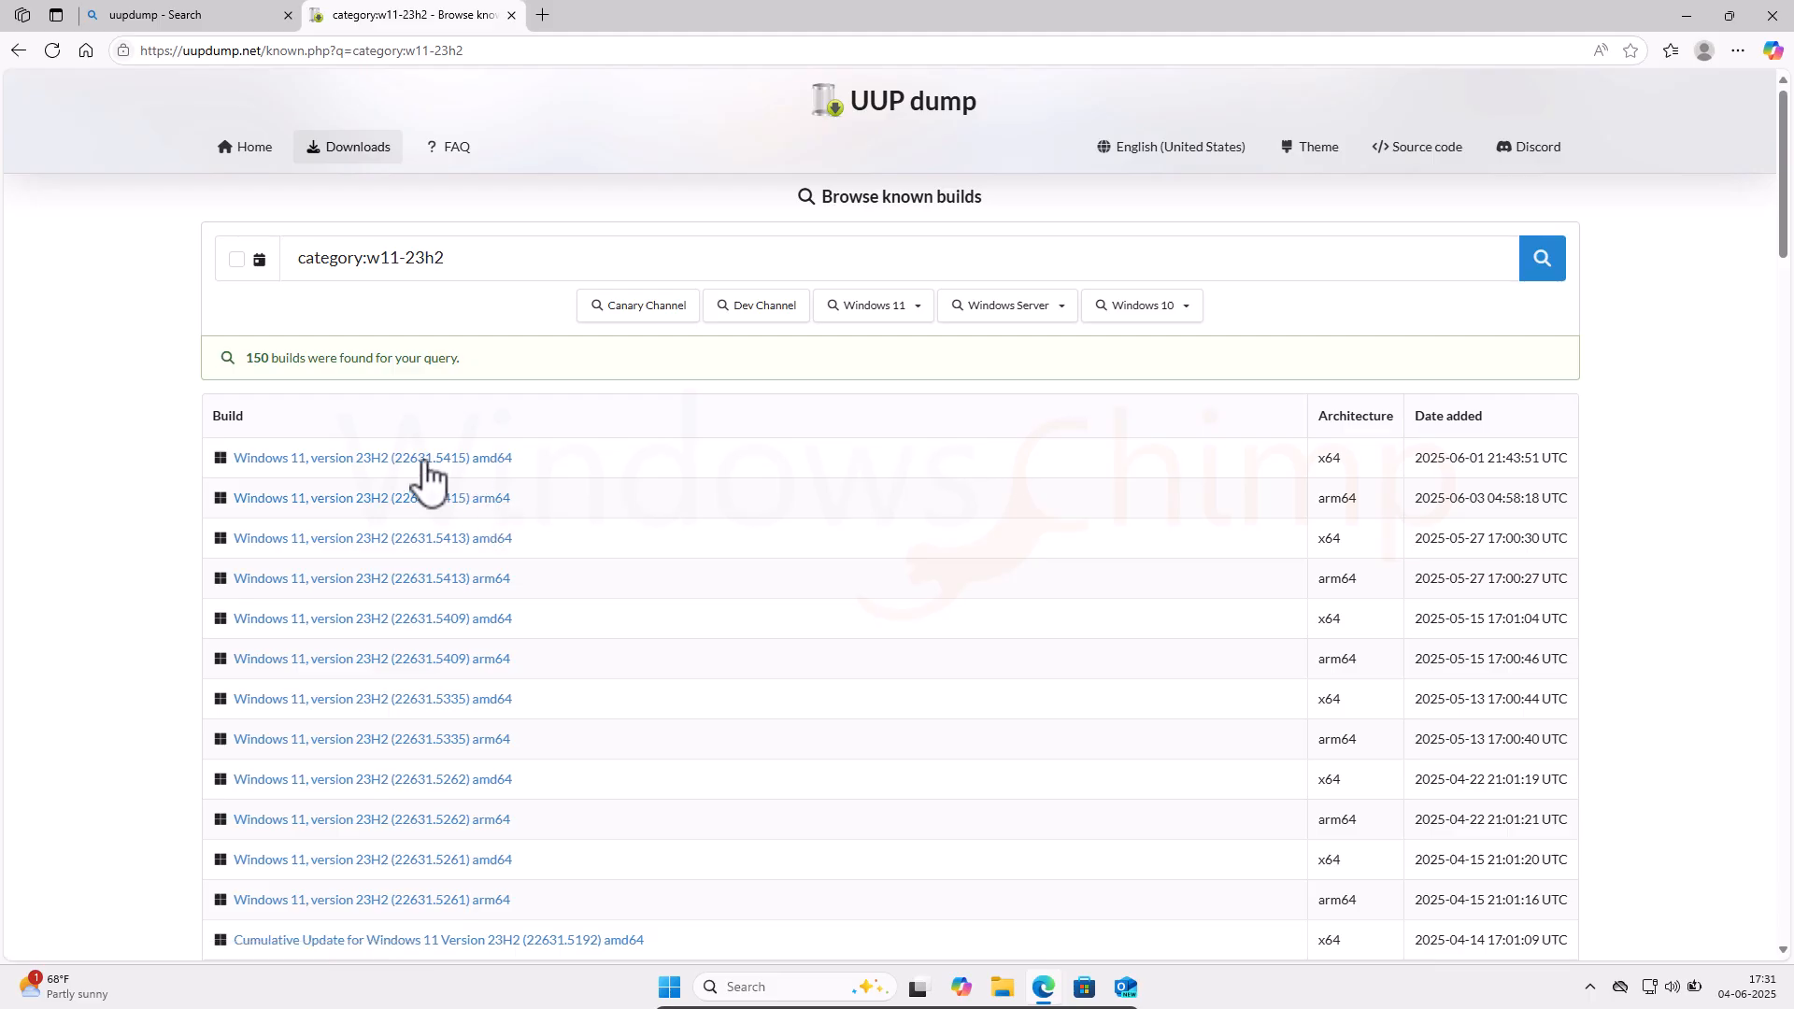
Step: Keep English (United States), accept the default editions, and create the download package
left_click(391, 318)
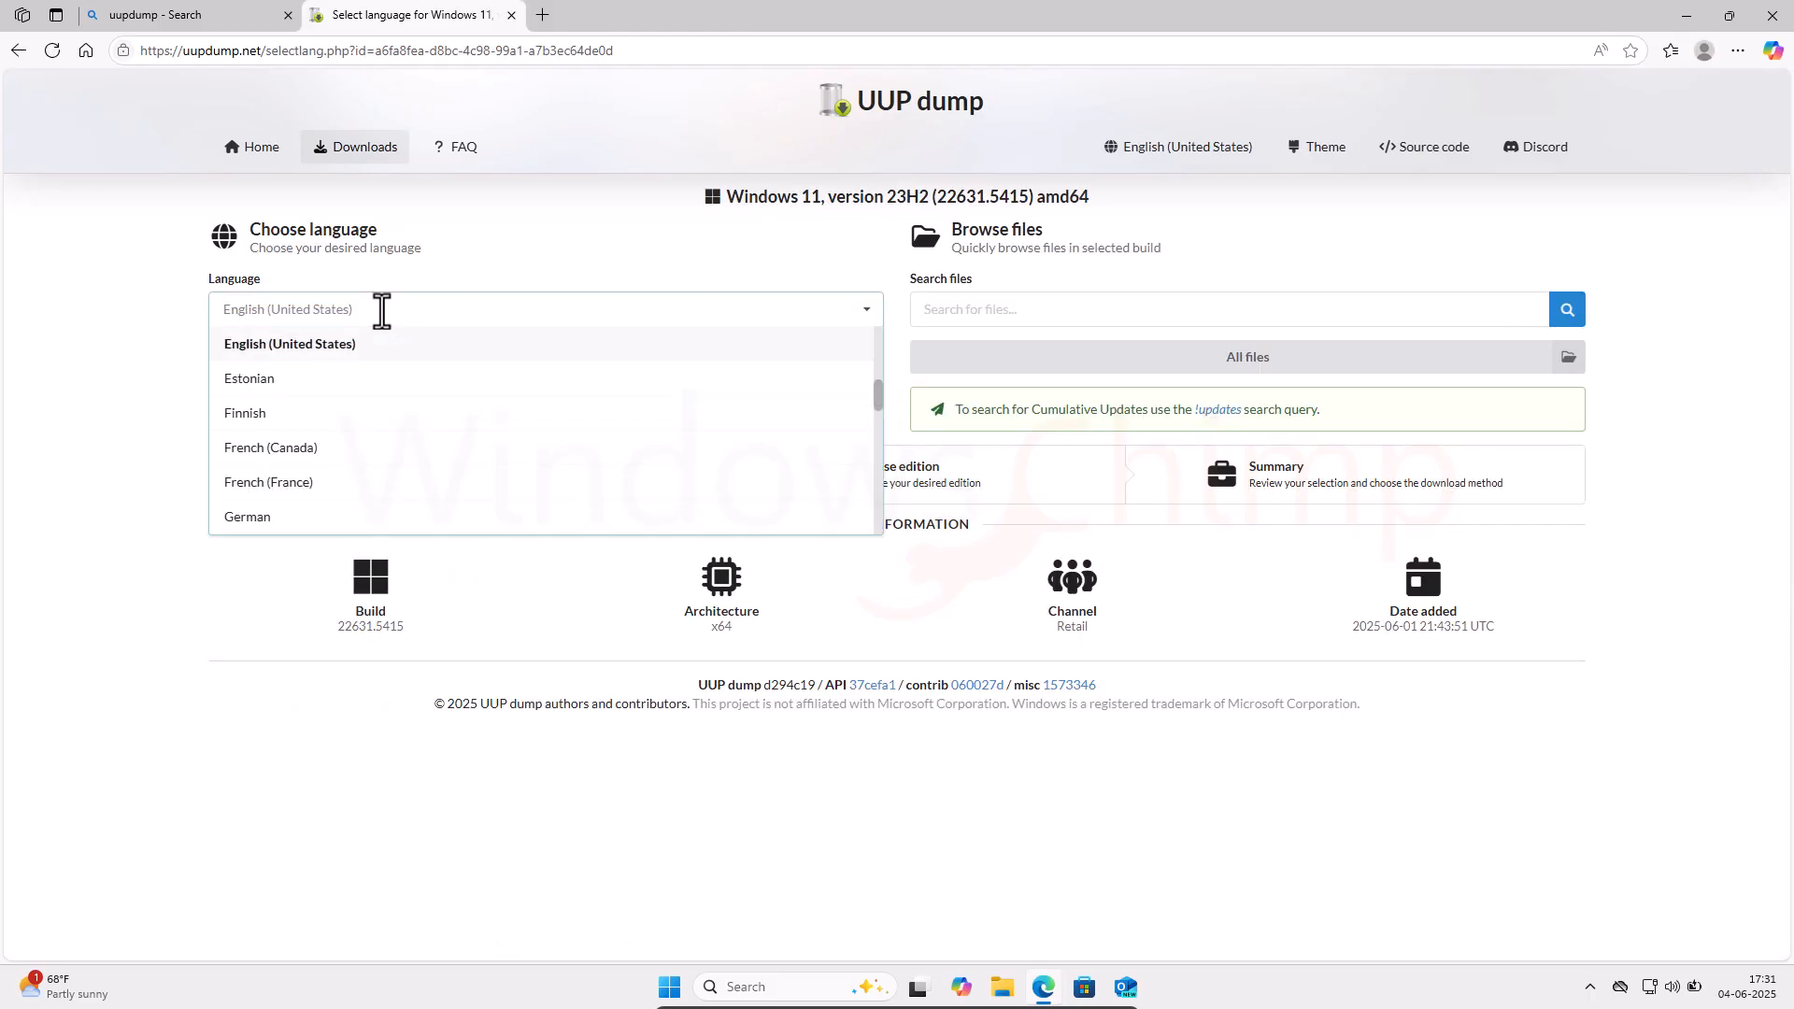
left_click(344, 348)
left_click(570, 359)
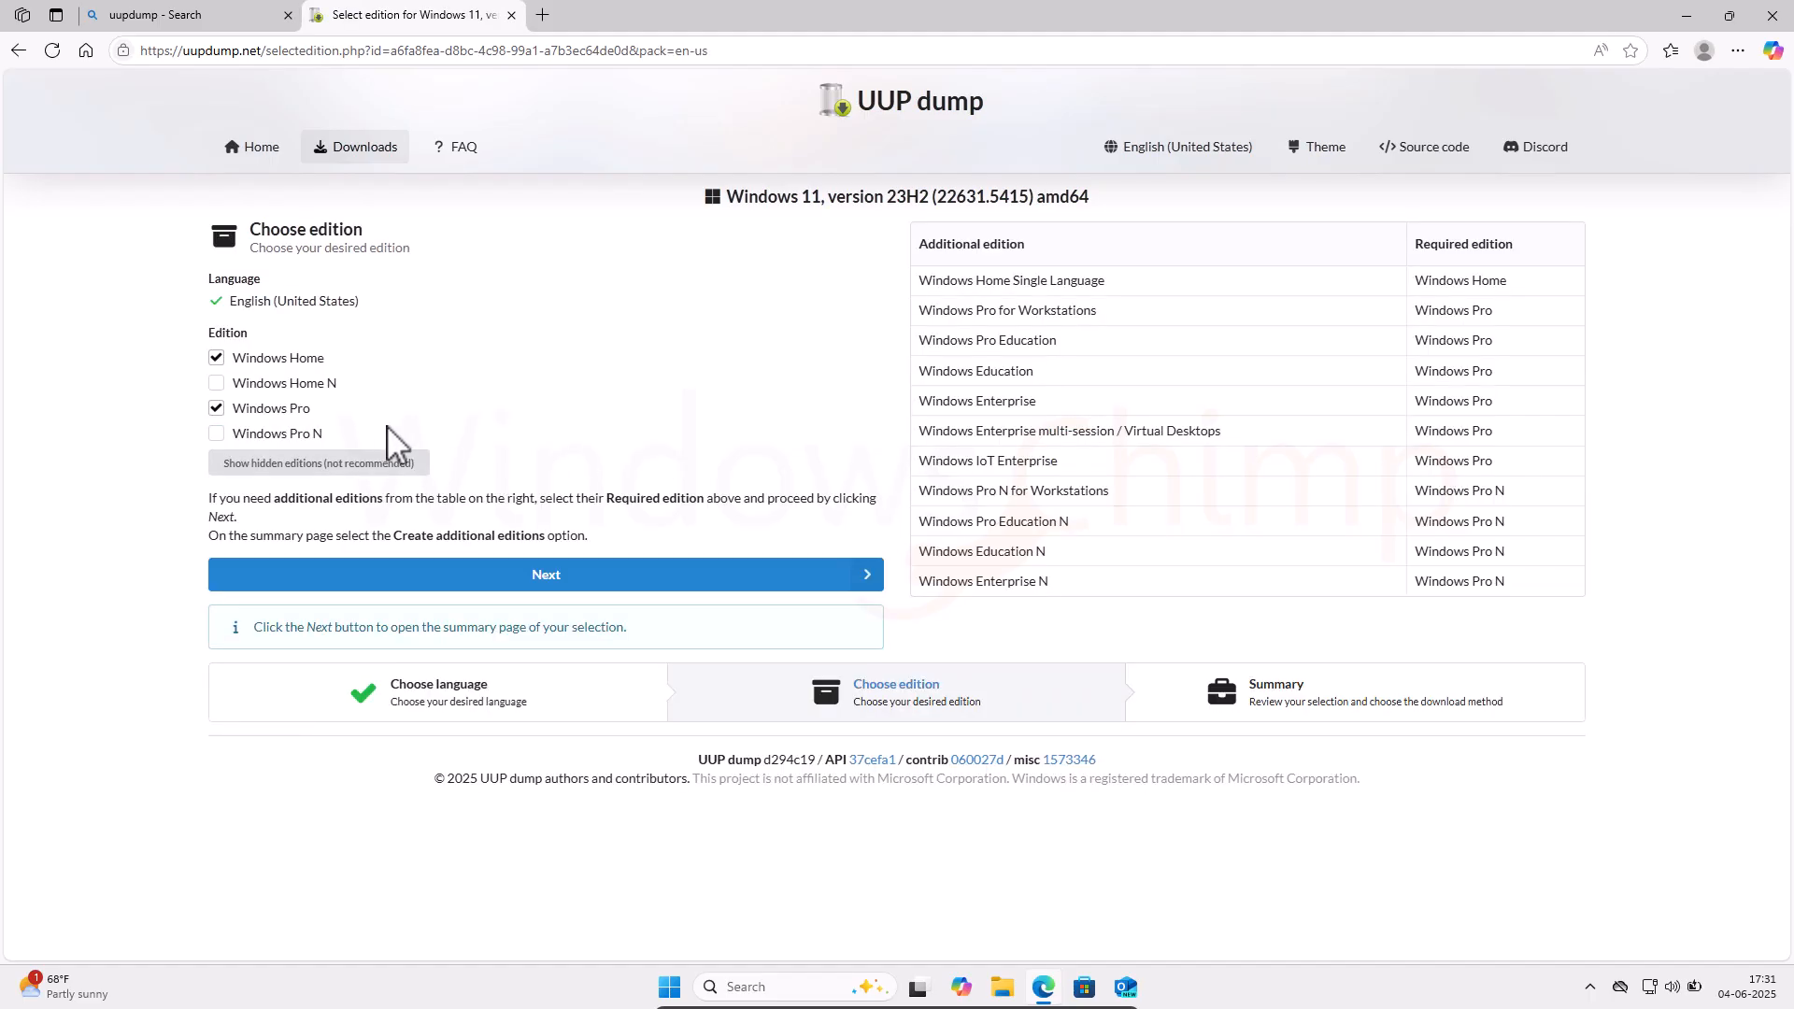
left_click(551, 582)
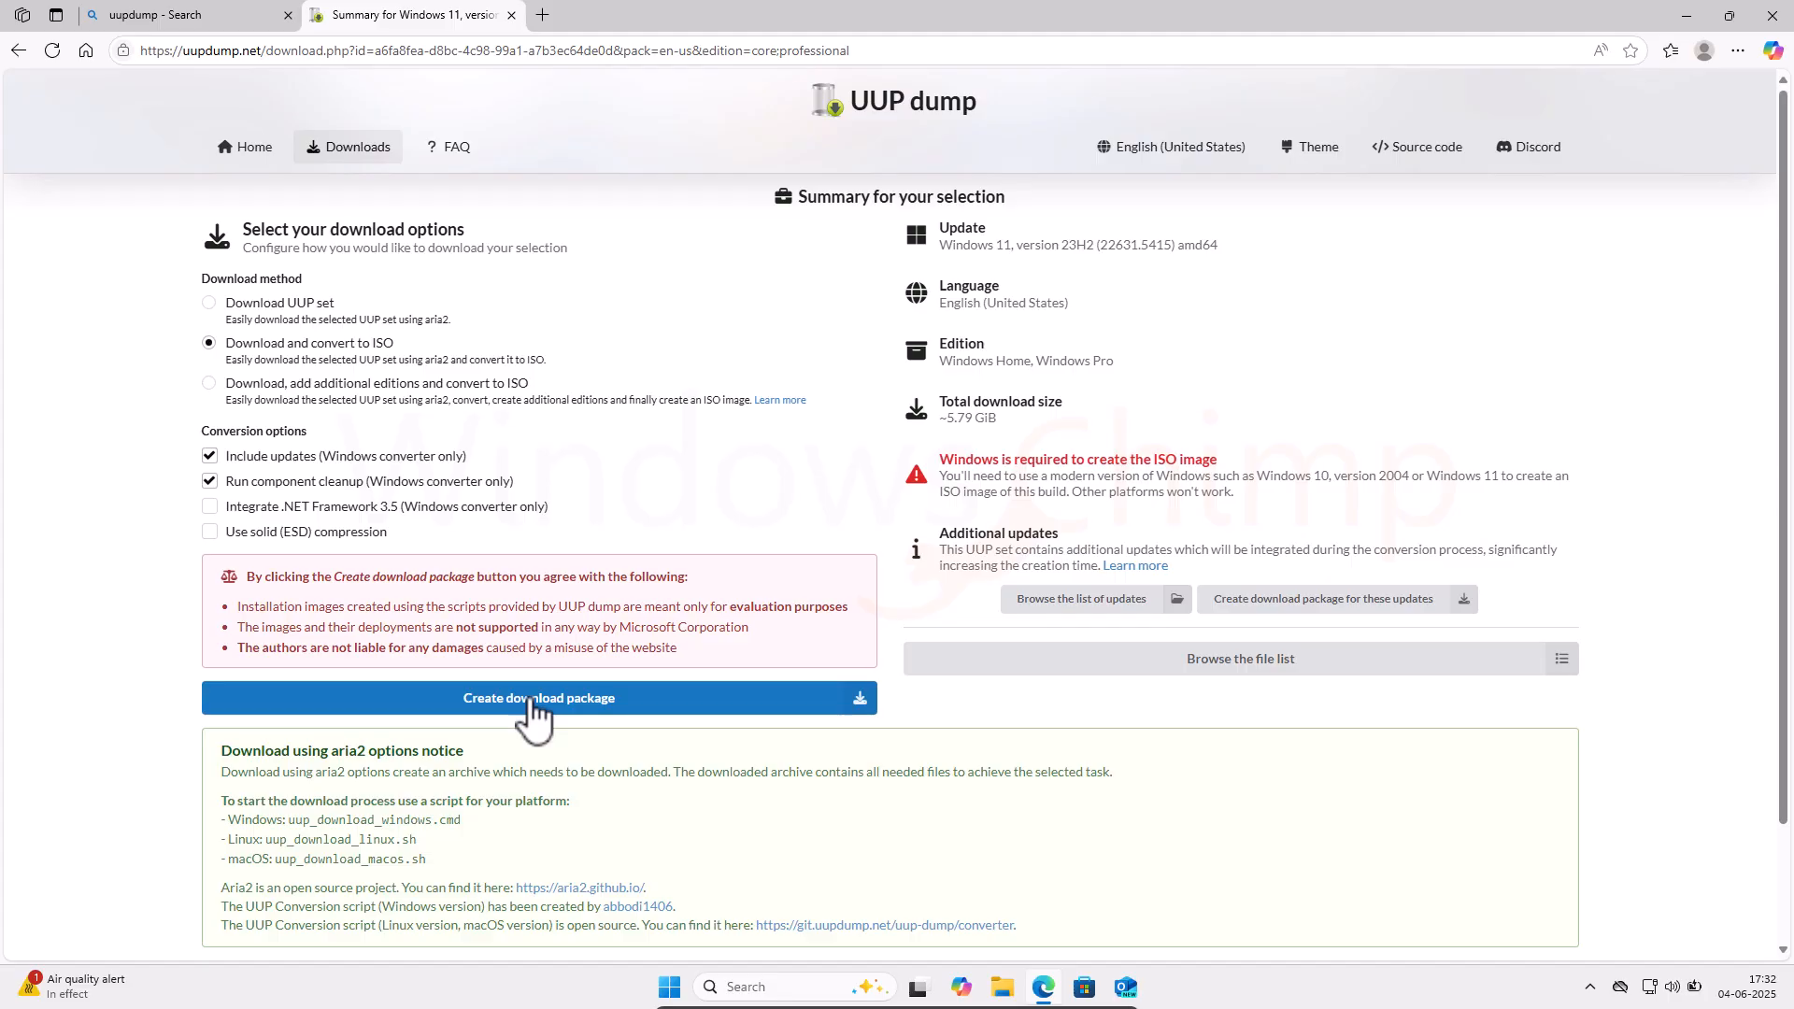
left_click(534, 706)
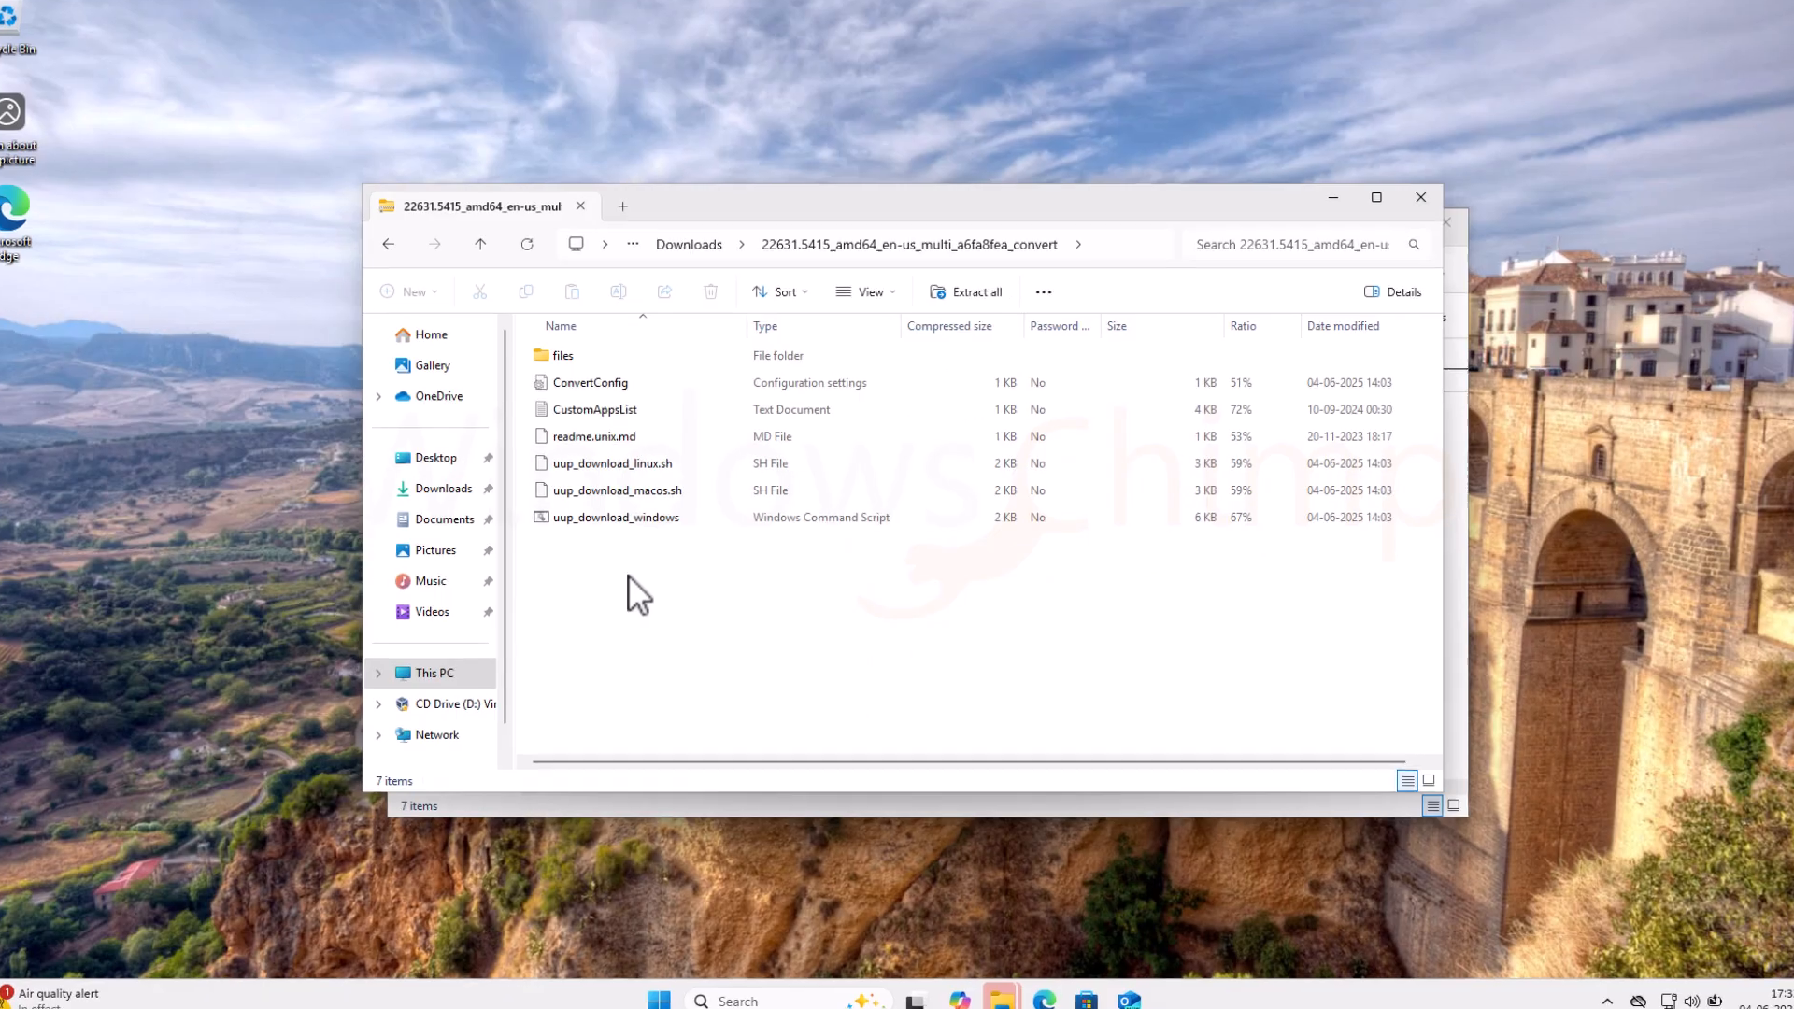
Step: Extract the package and run uup_download_windows as administrator, past SmartScreen and the UAC prompt
left_click(970, 292)
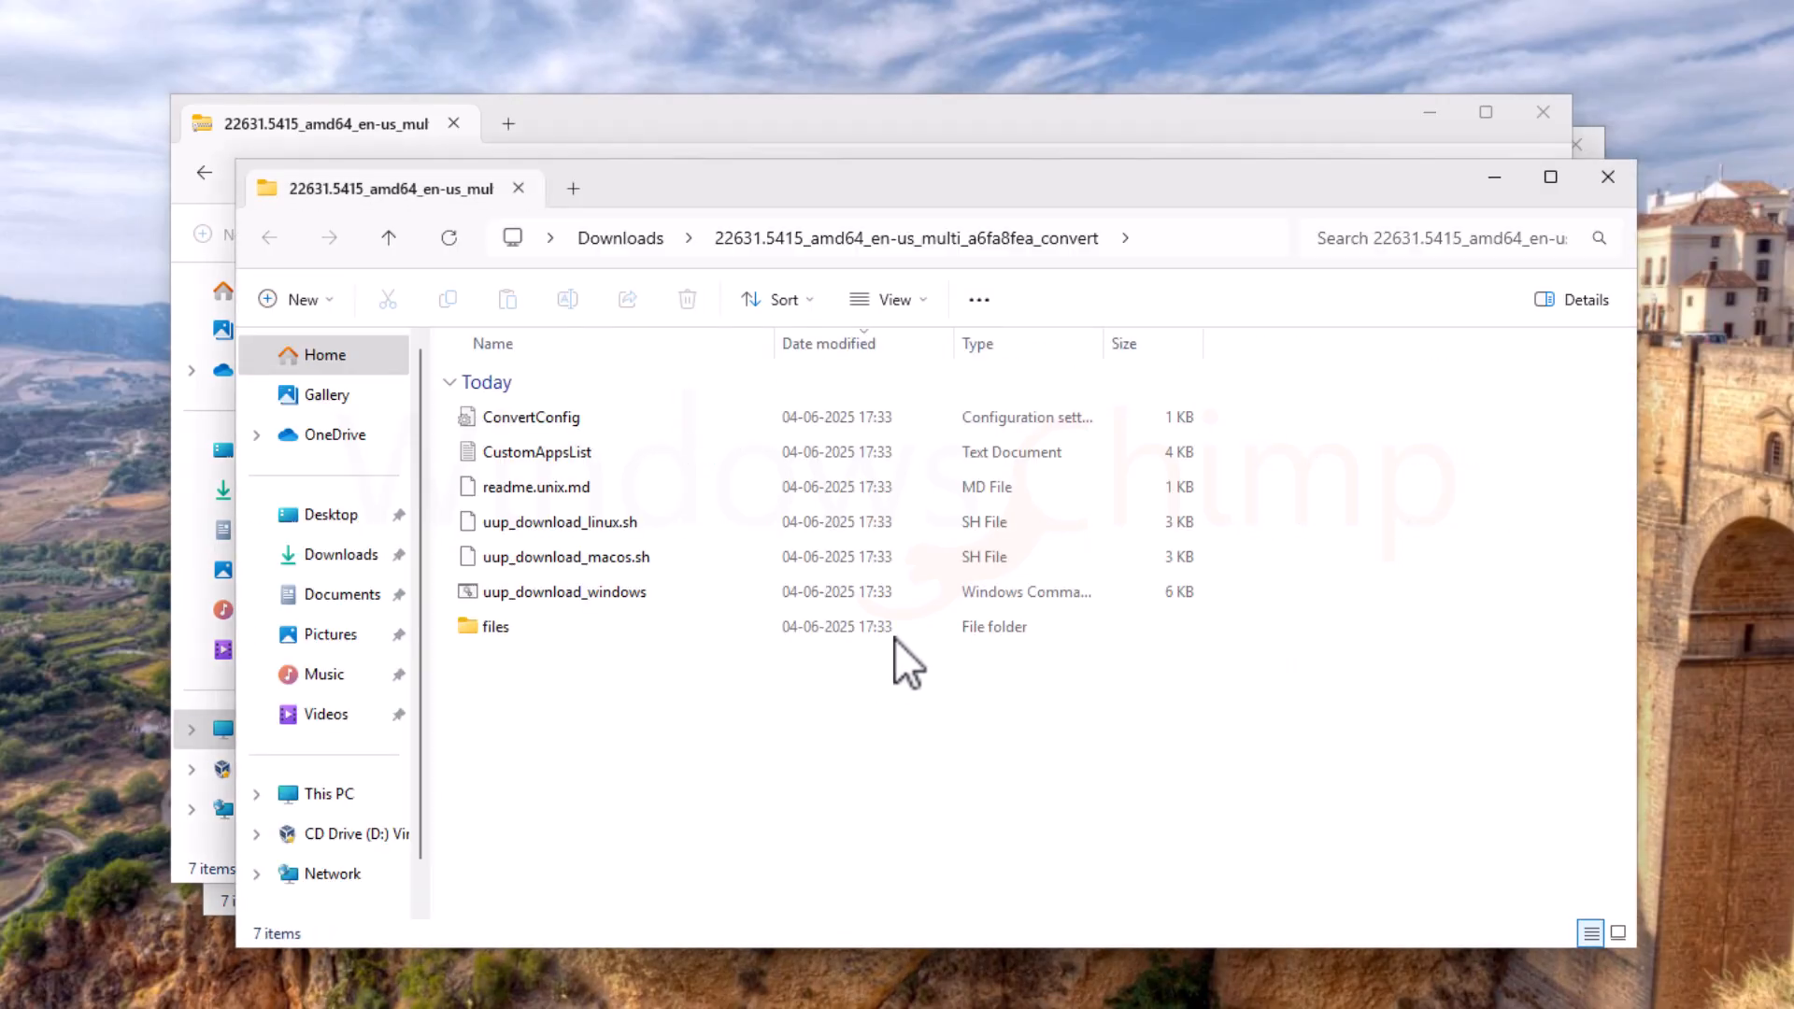
right_click(585, 593)
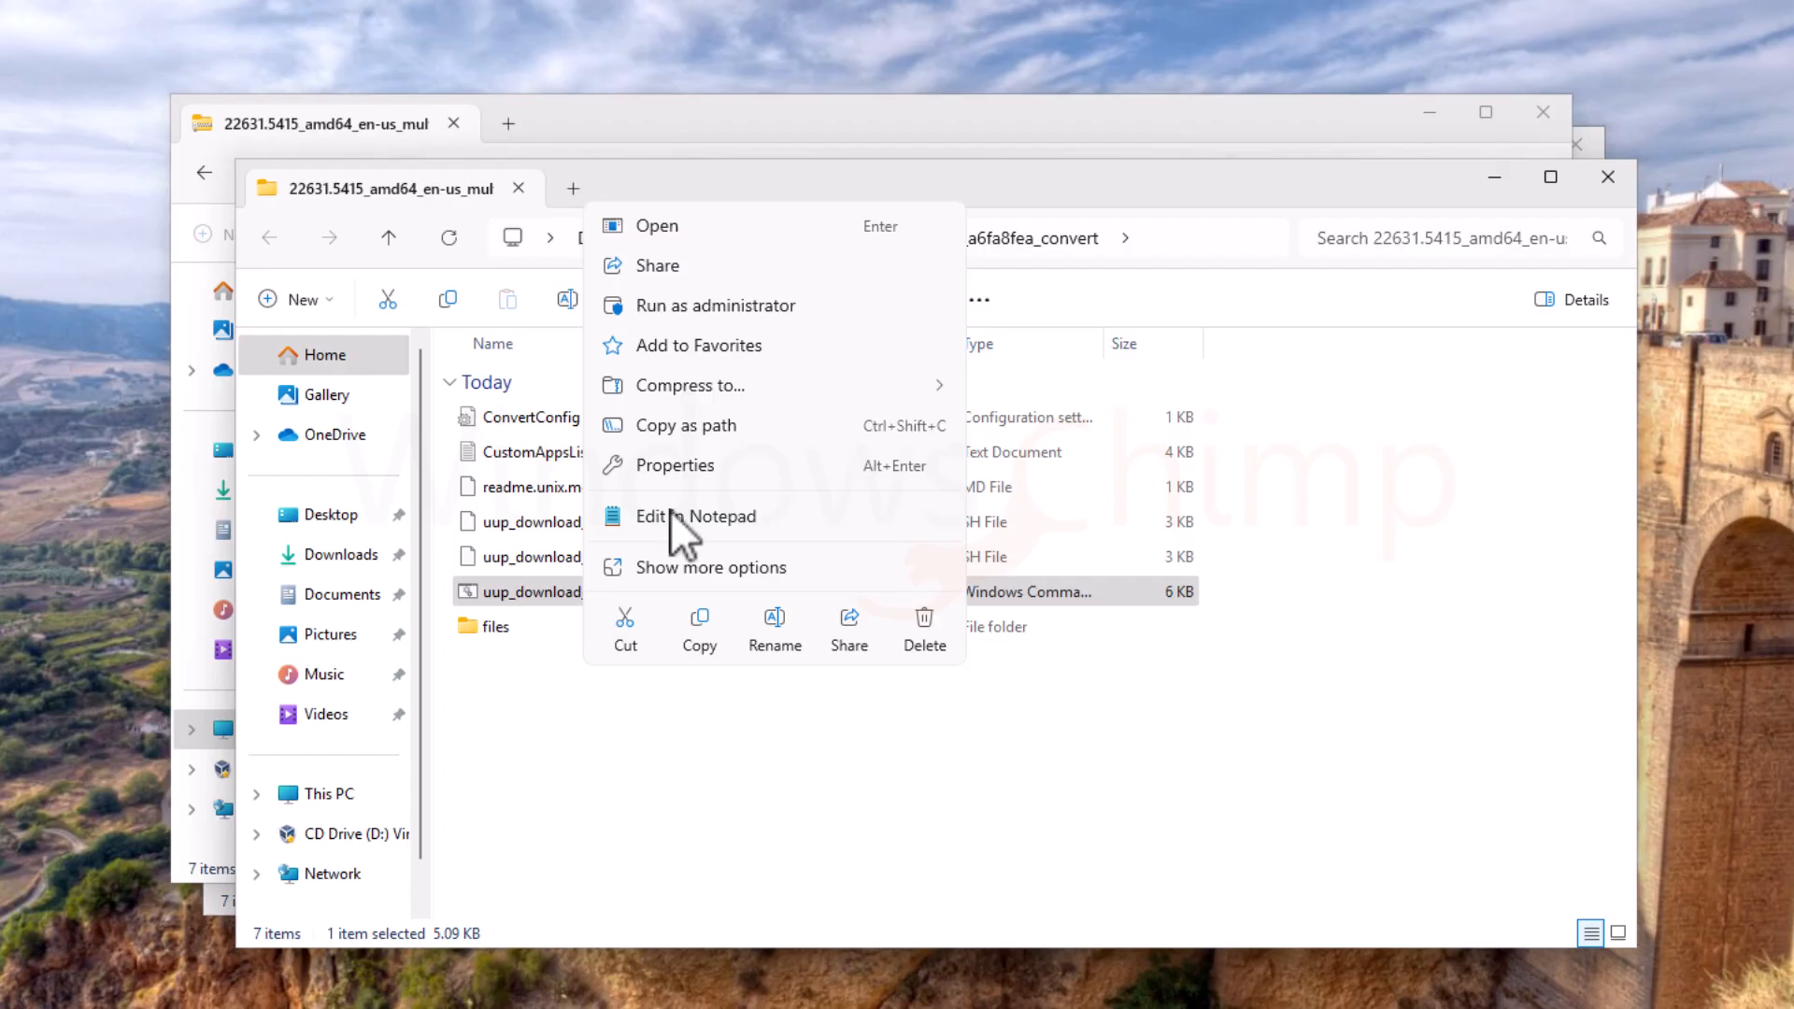
left_click(726, 307)
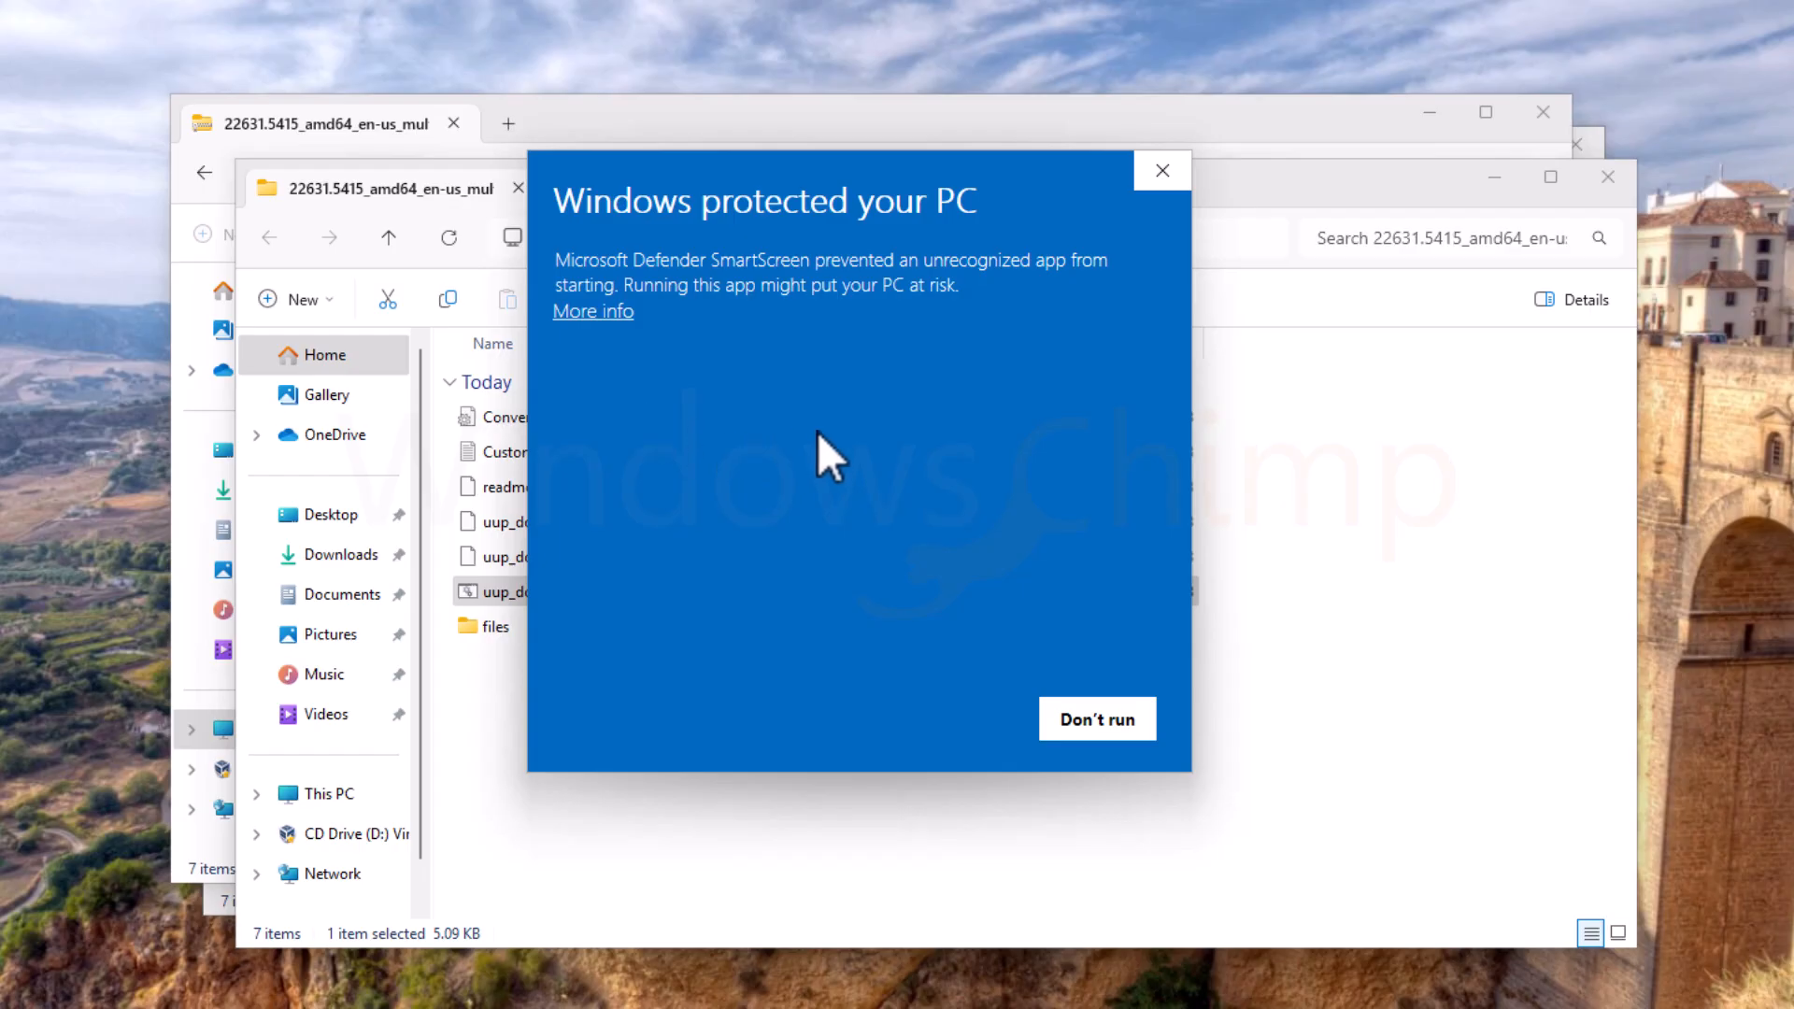
left_click(603, 313)
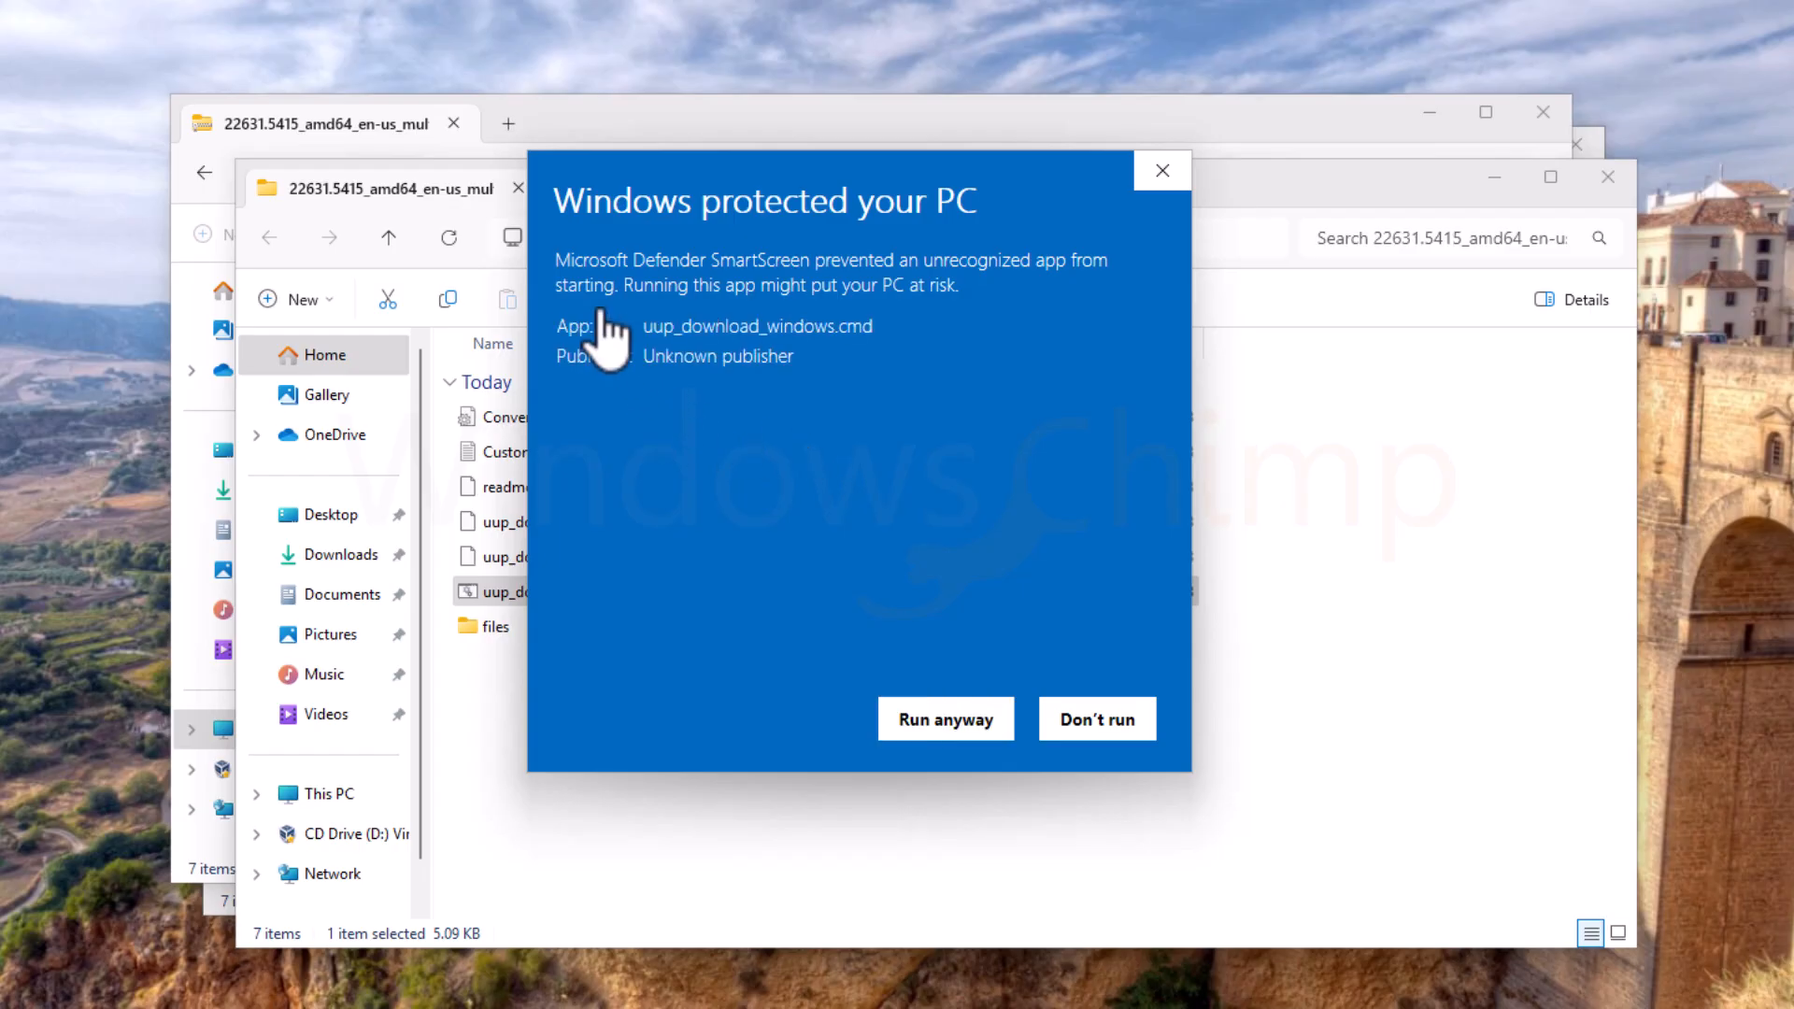
left_click(950, 722)
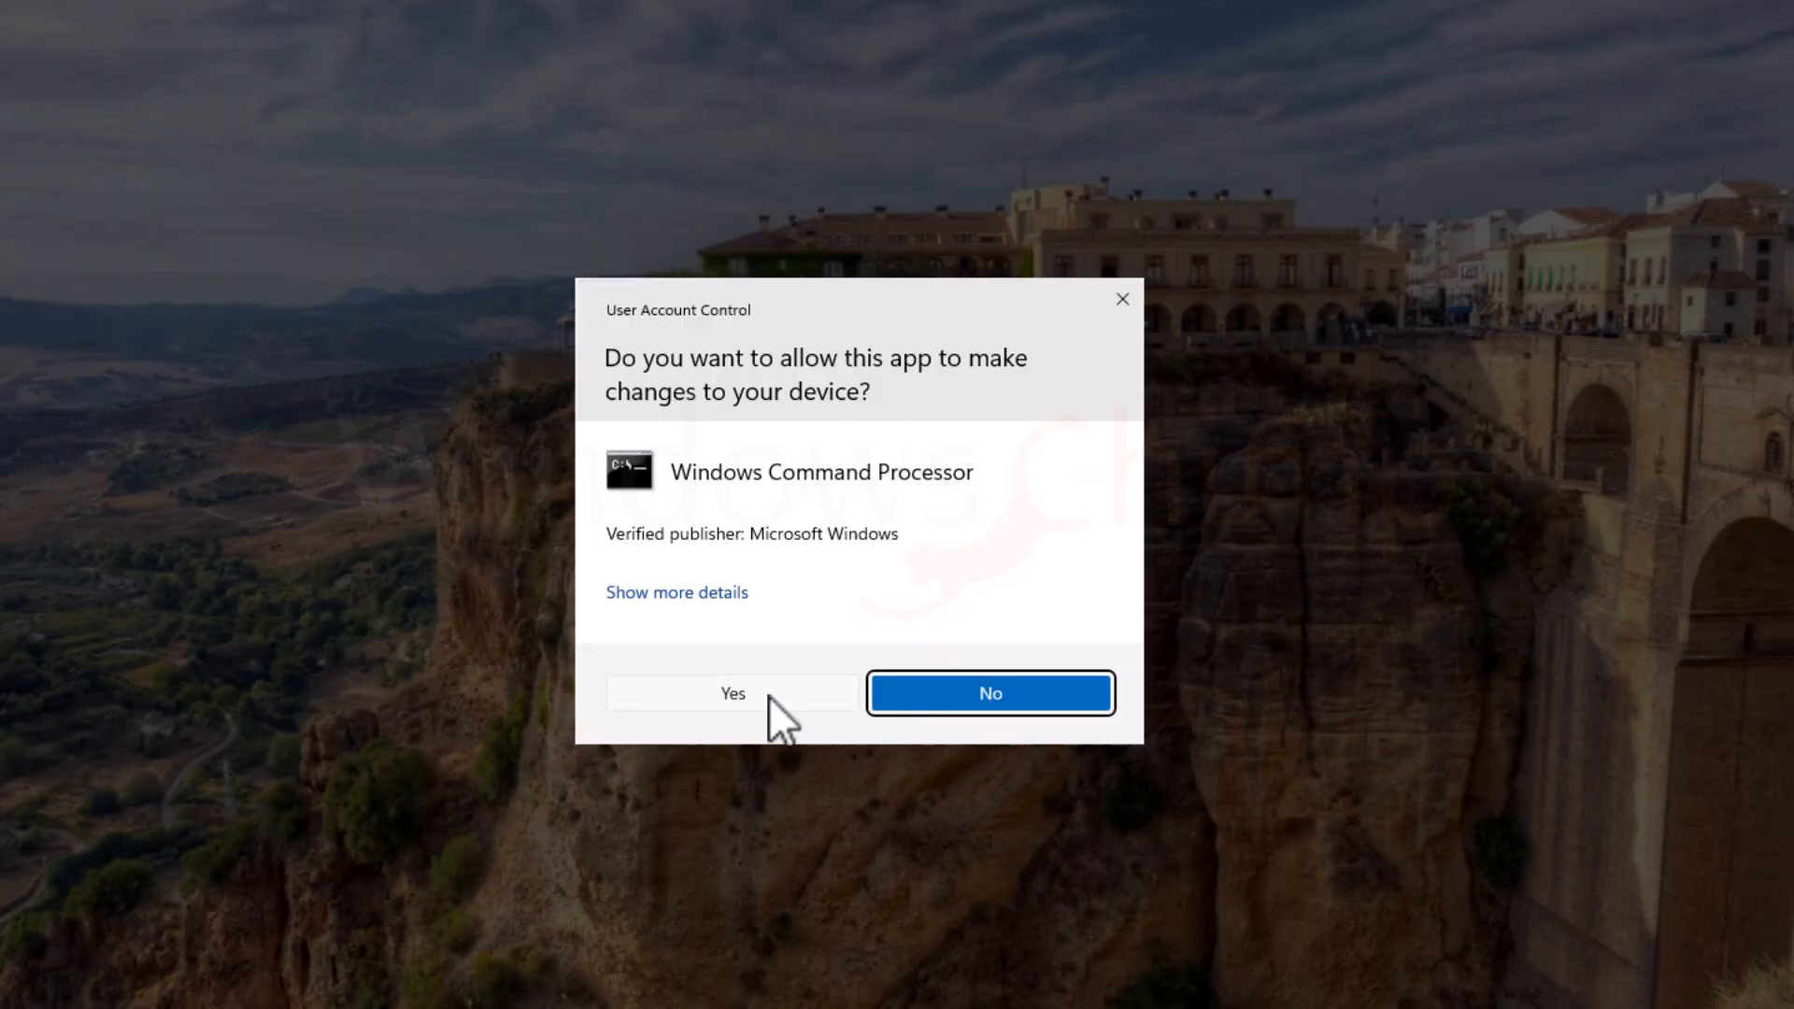
left_click(743, 697)
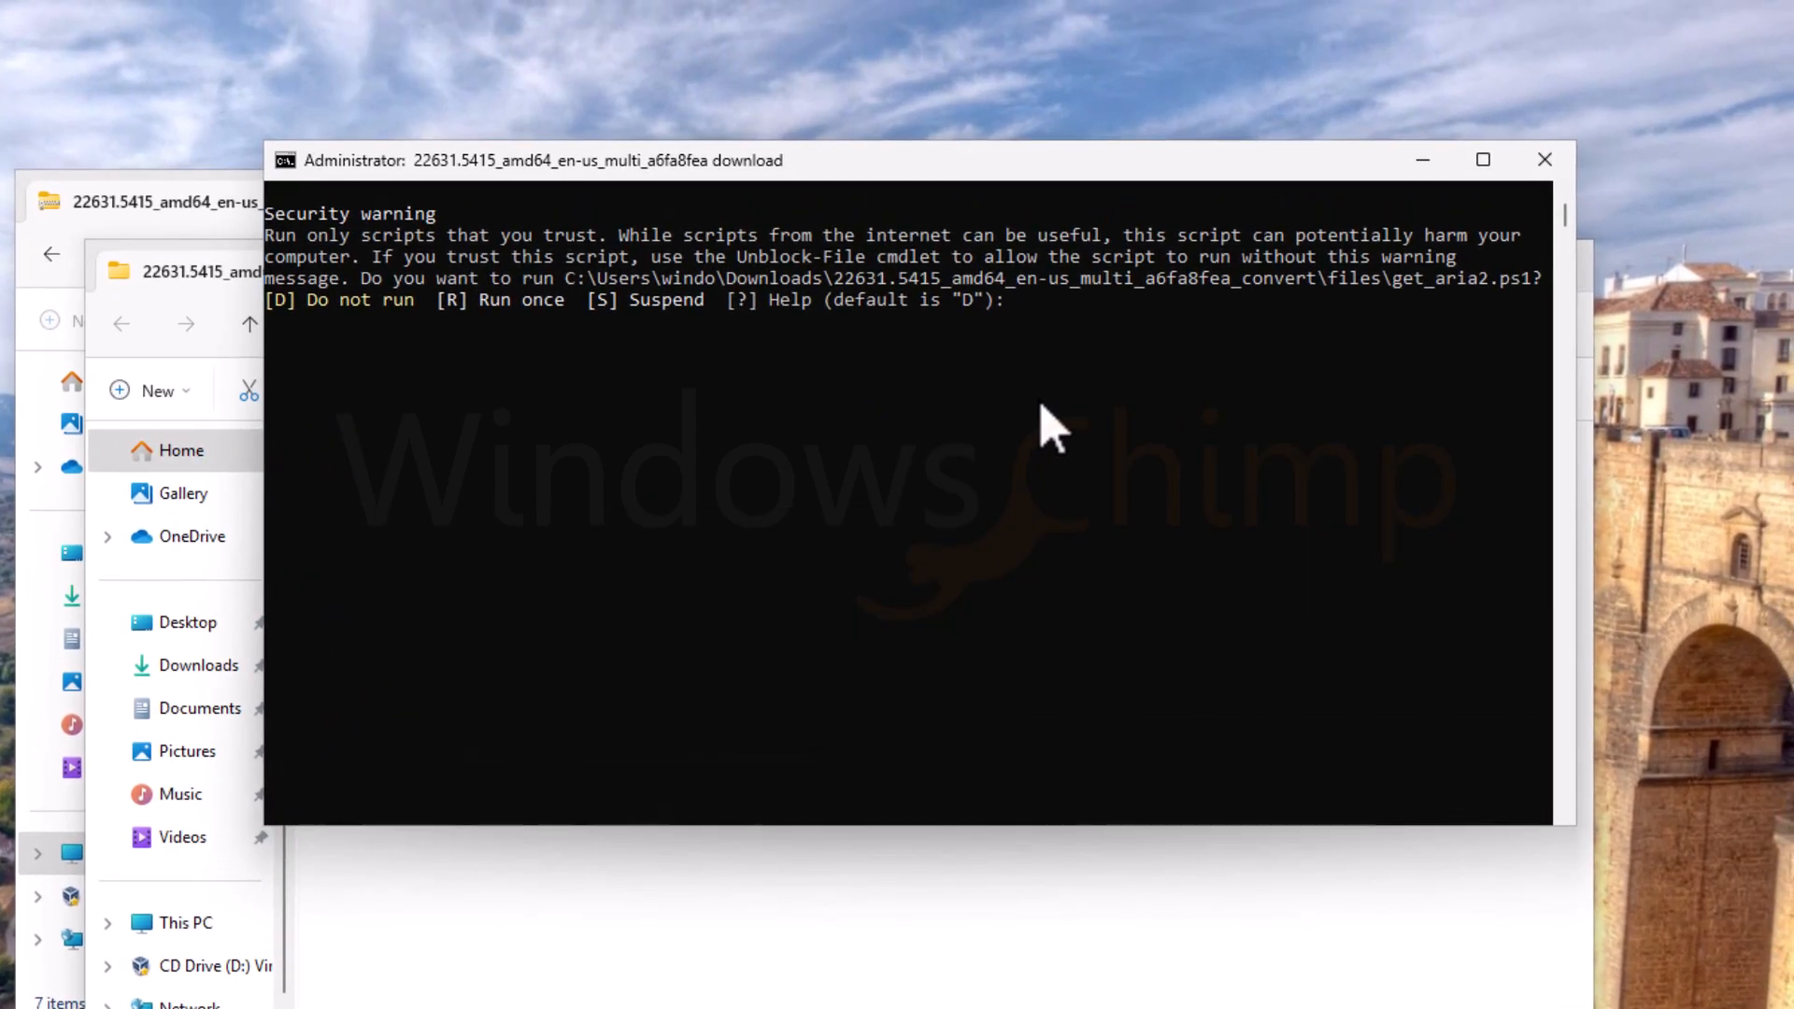
Step: Answer R at the security warning so the script runs once and downloads the 23H2 files
type("r")
key("Return")
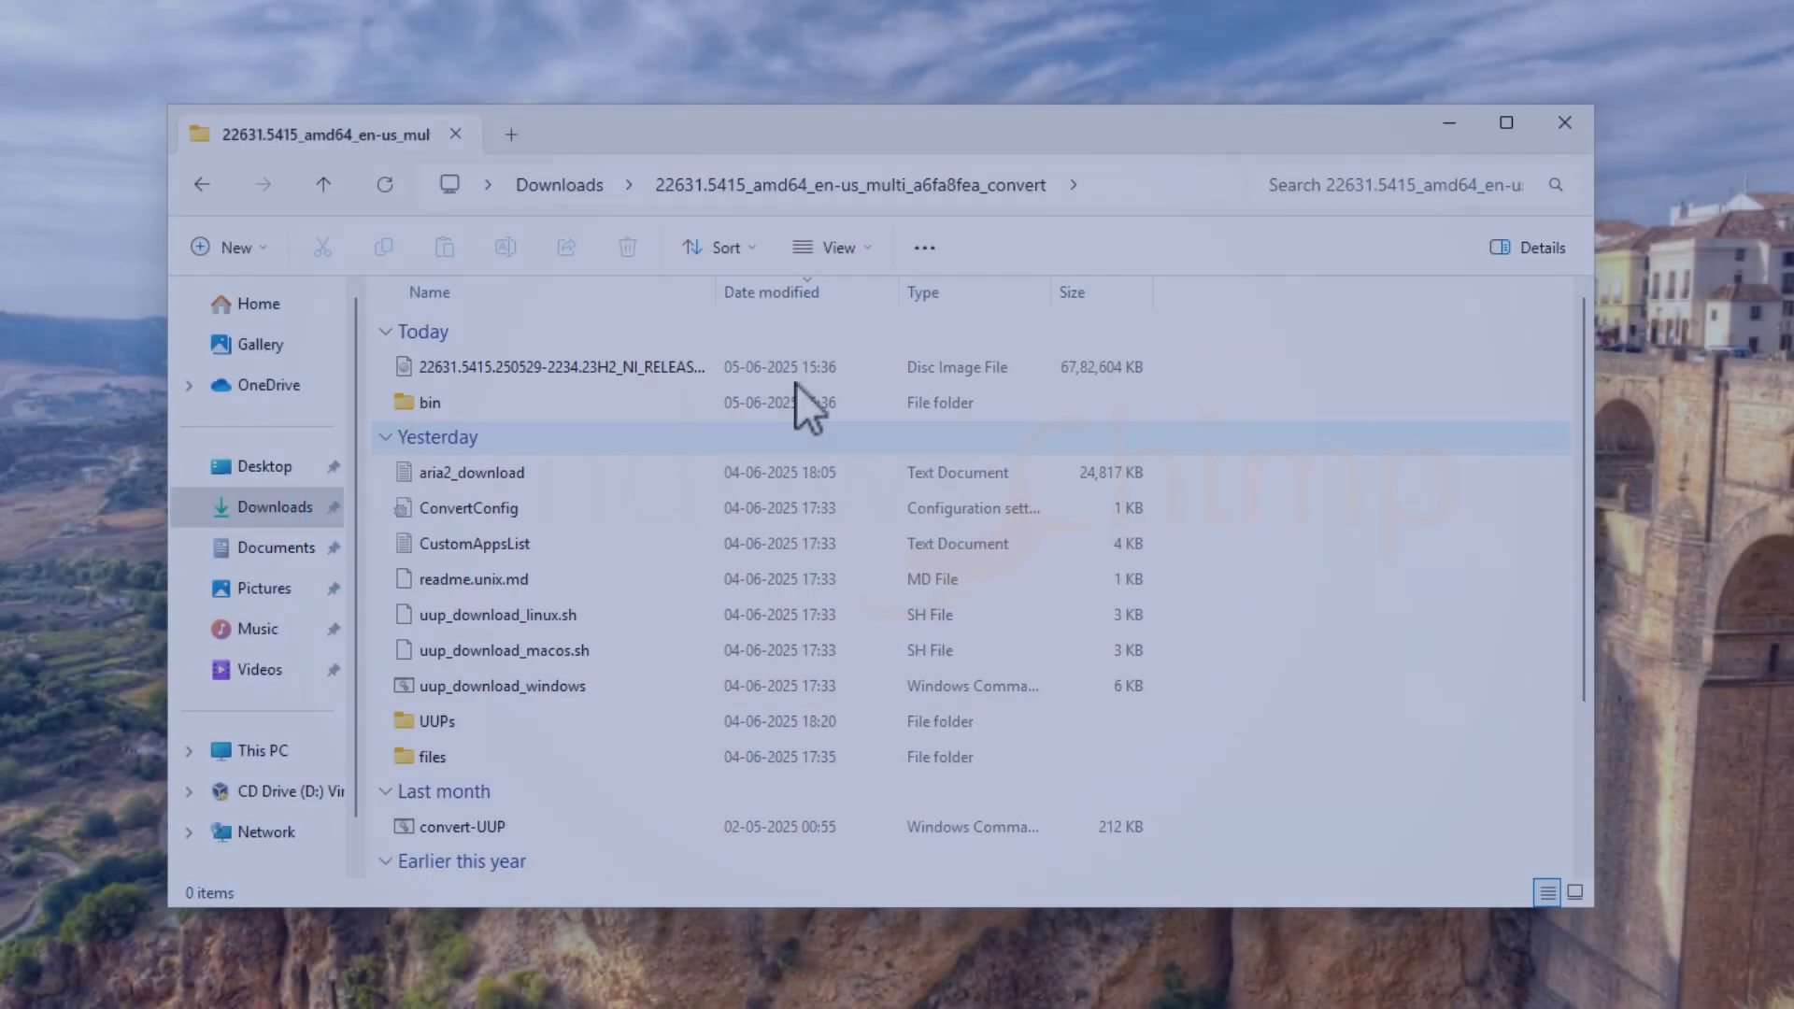
Step: Rename the downloaded ISO to 'Windows 11 23H2.ISO'
left_click(796, 372)
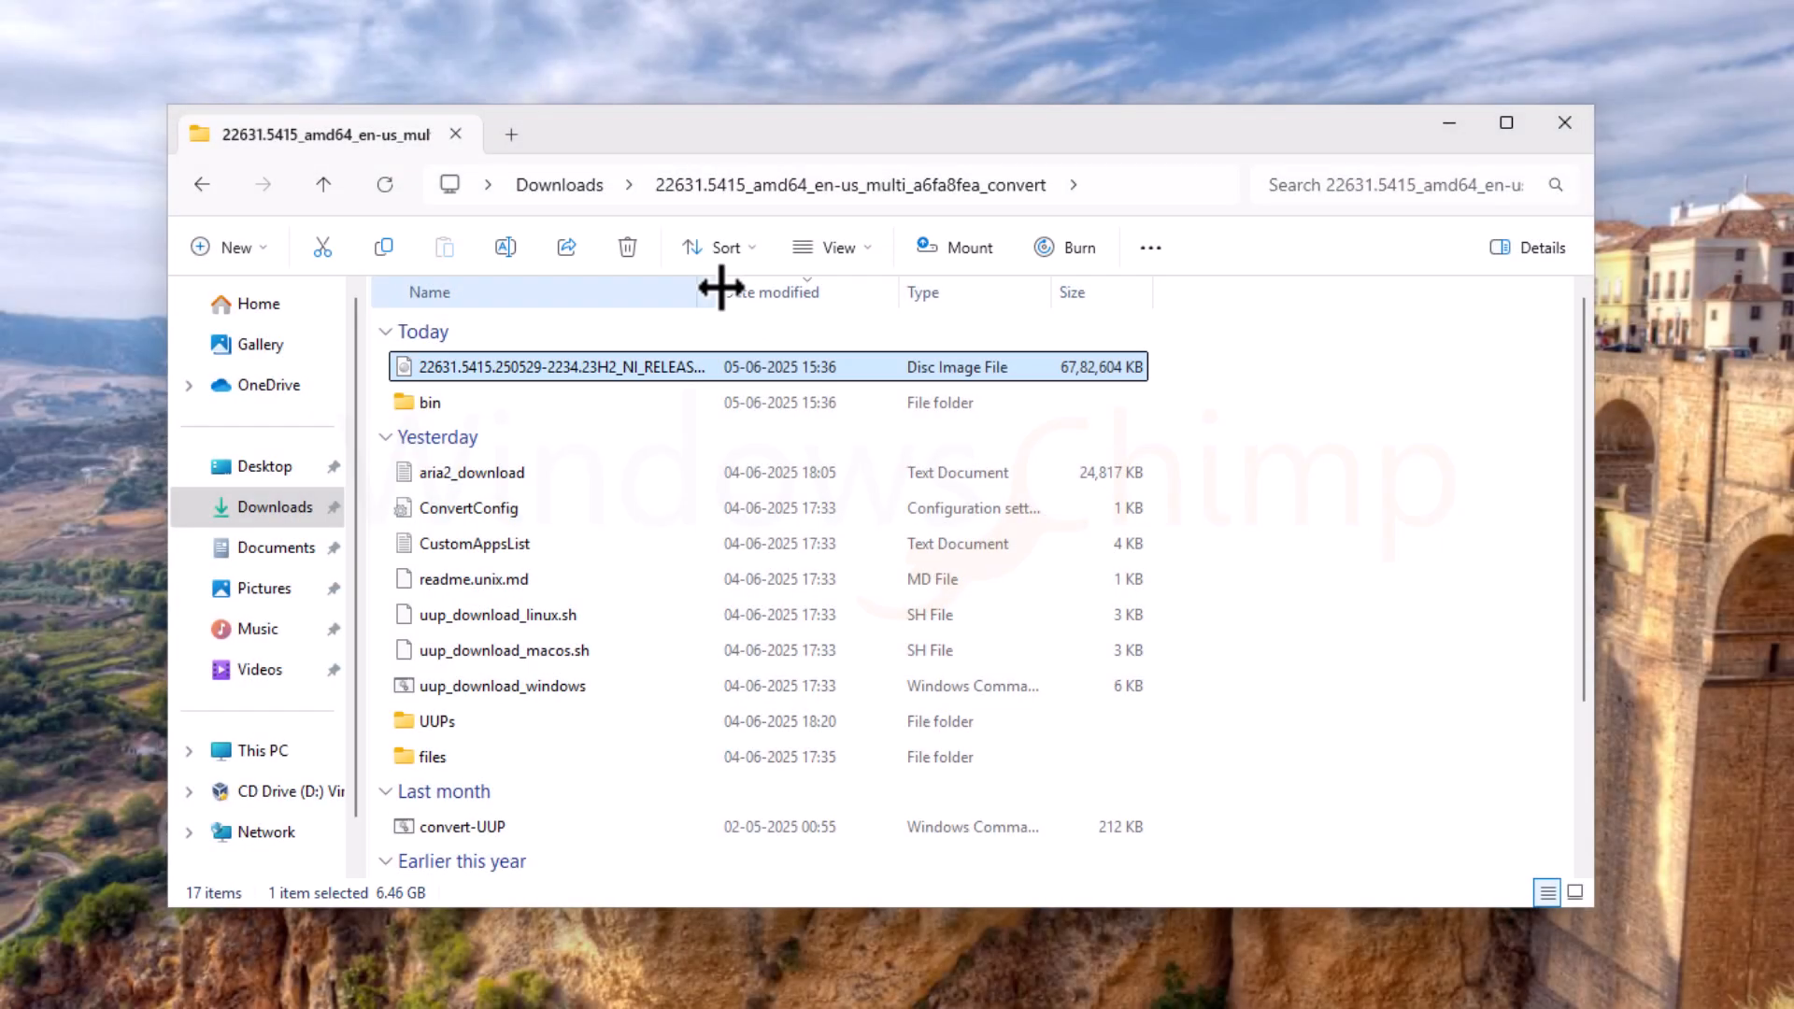
left_click_drag(1041, 270, 1068, 270)
right_click(648, 372)
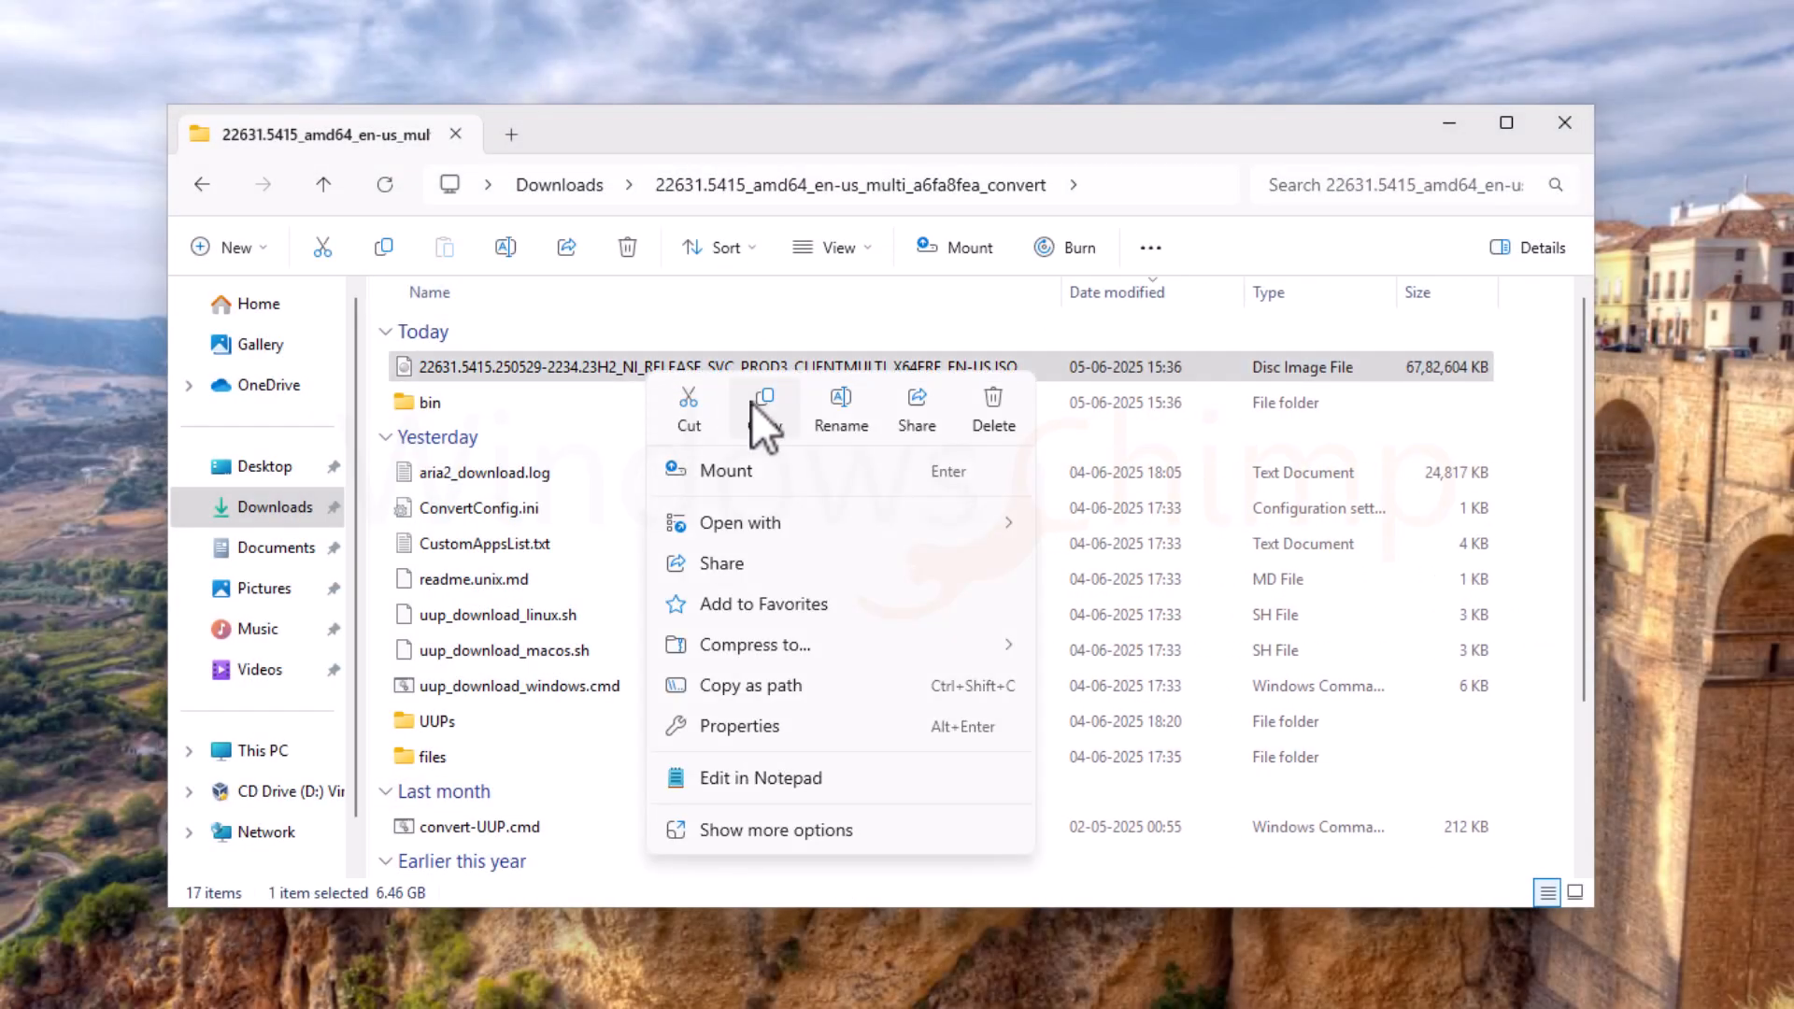
key("F2")
type("Windows 11 23H2.ISO")
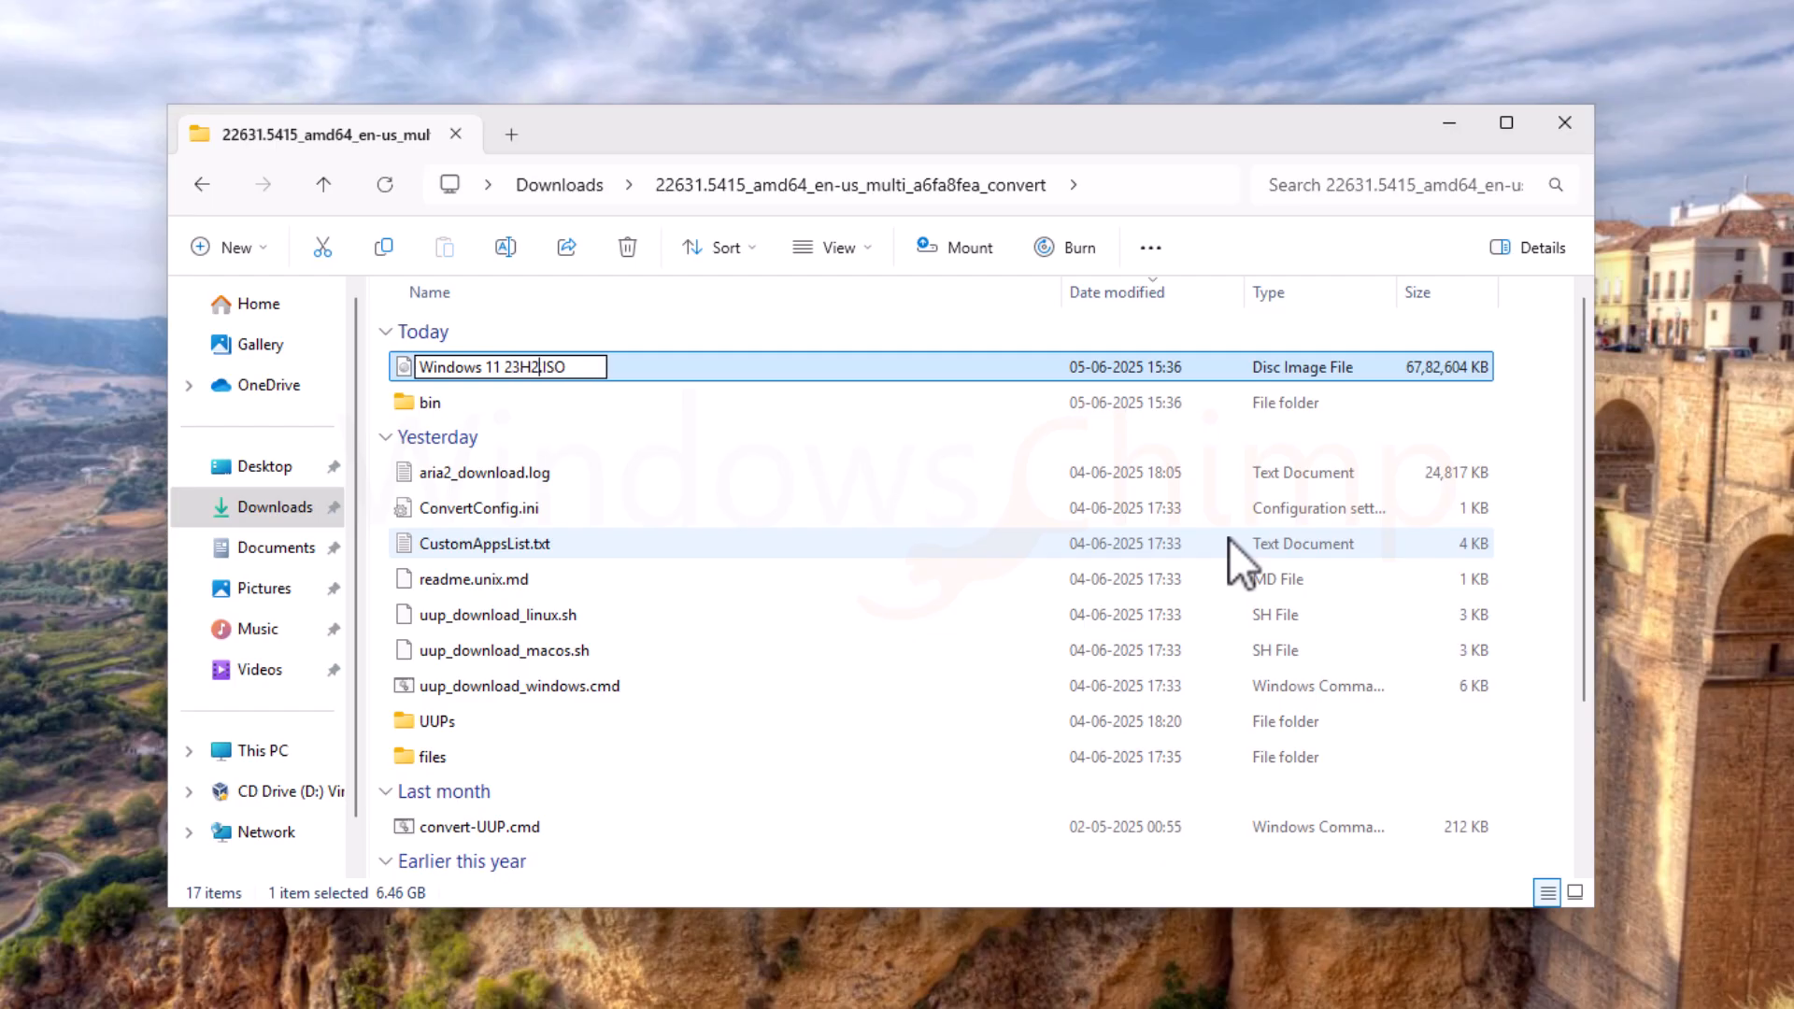
key("Return")
Step: Mount the ISO as drive E:, run its setup.exe as administrator, and launch winver
right_click(481, 367)
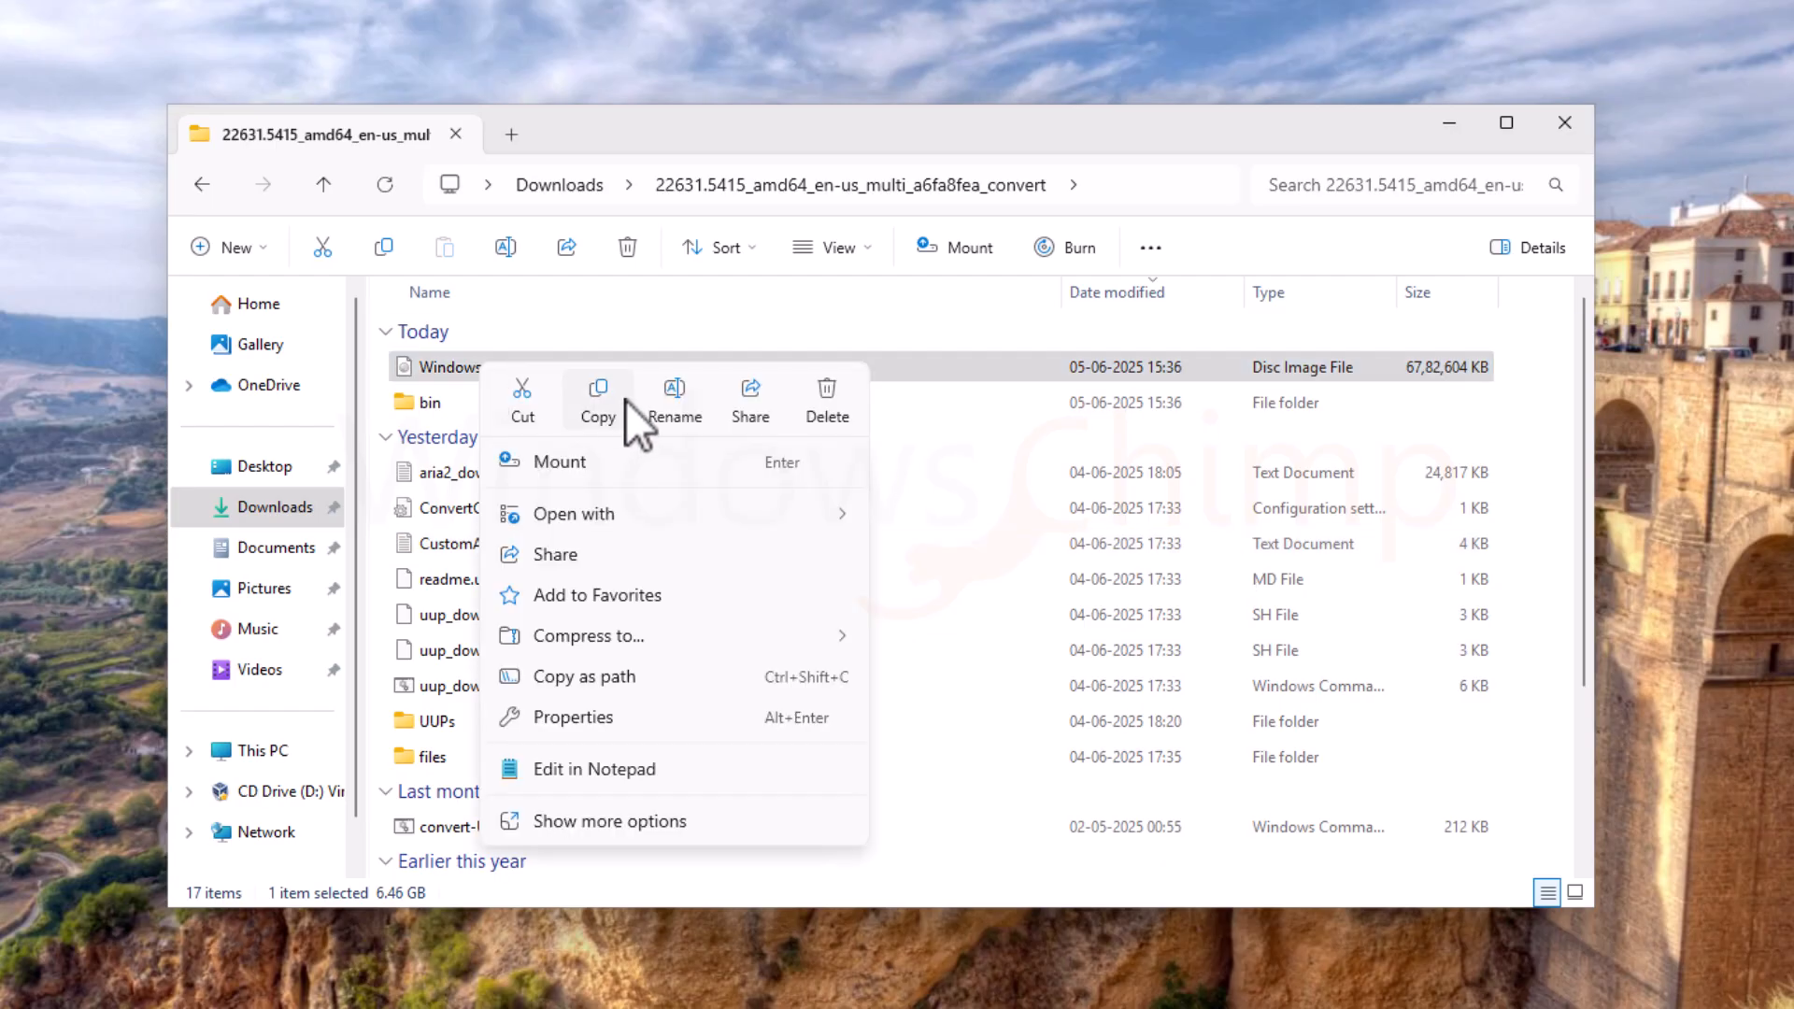
left_click(575, 467)
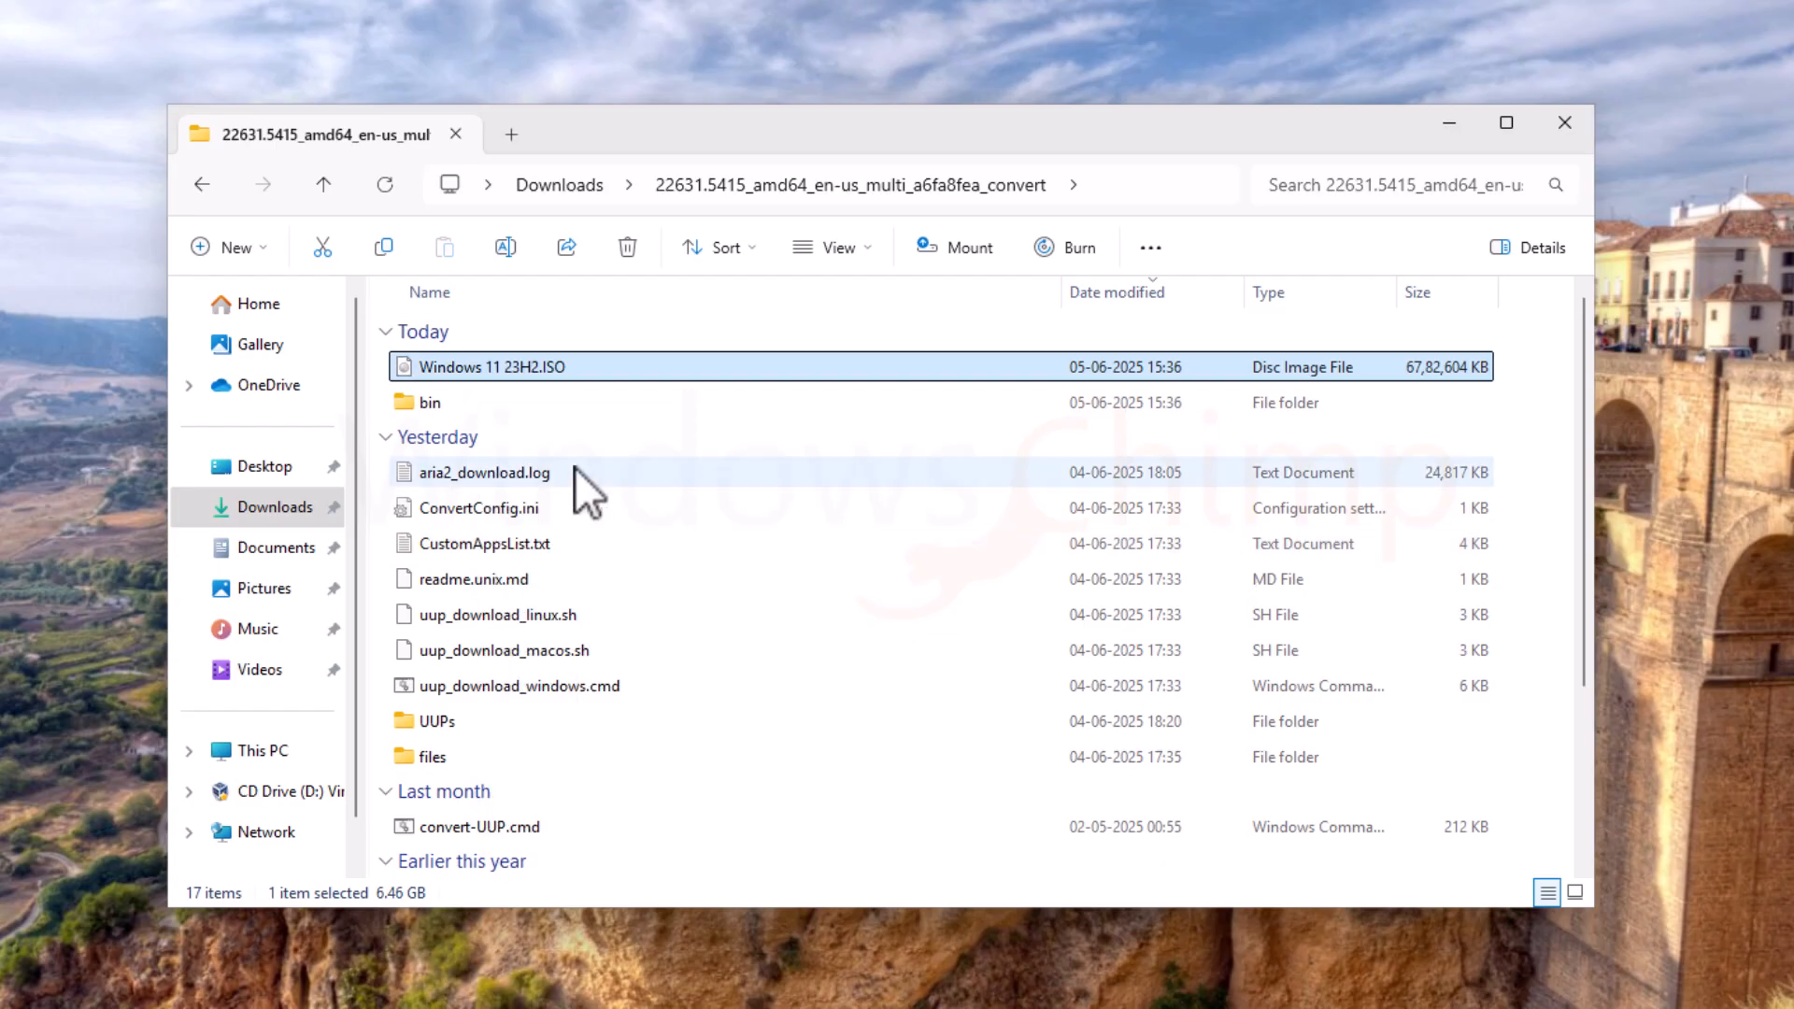
left_click(416, 581)
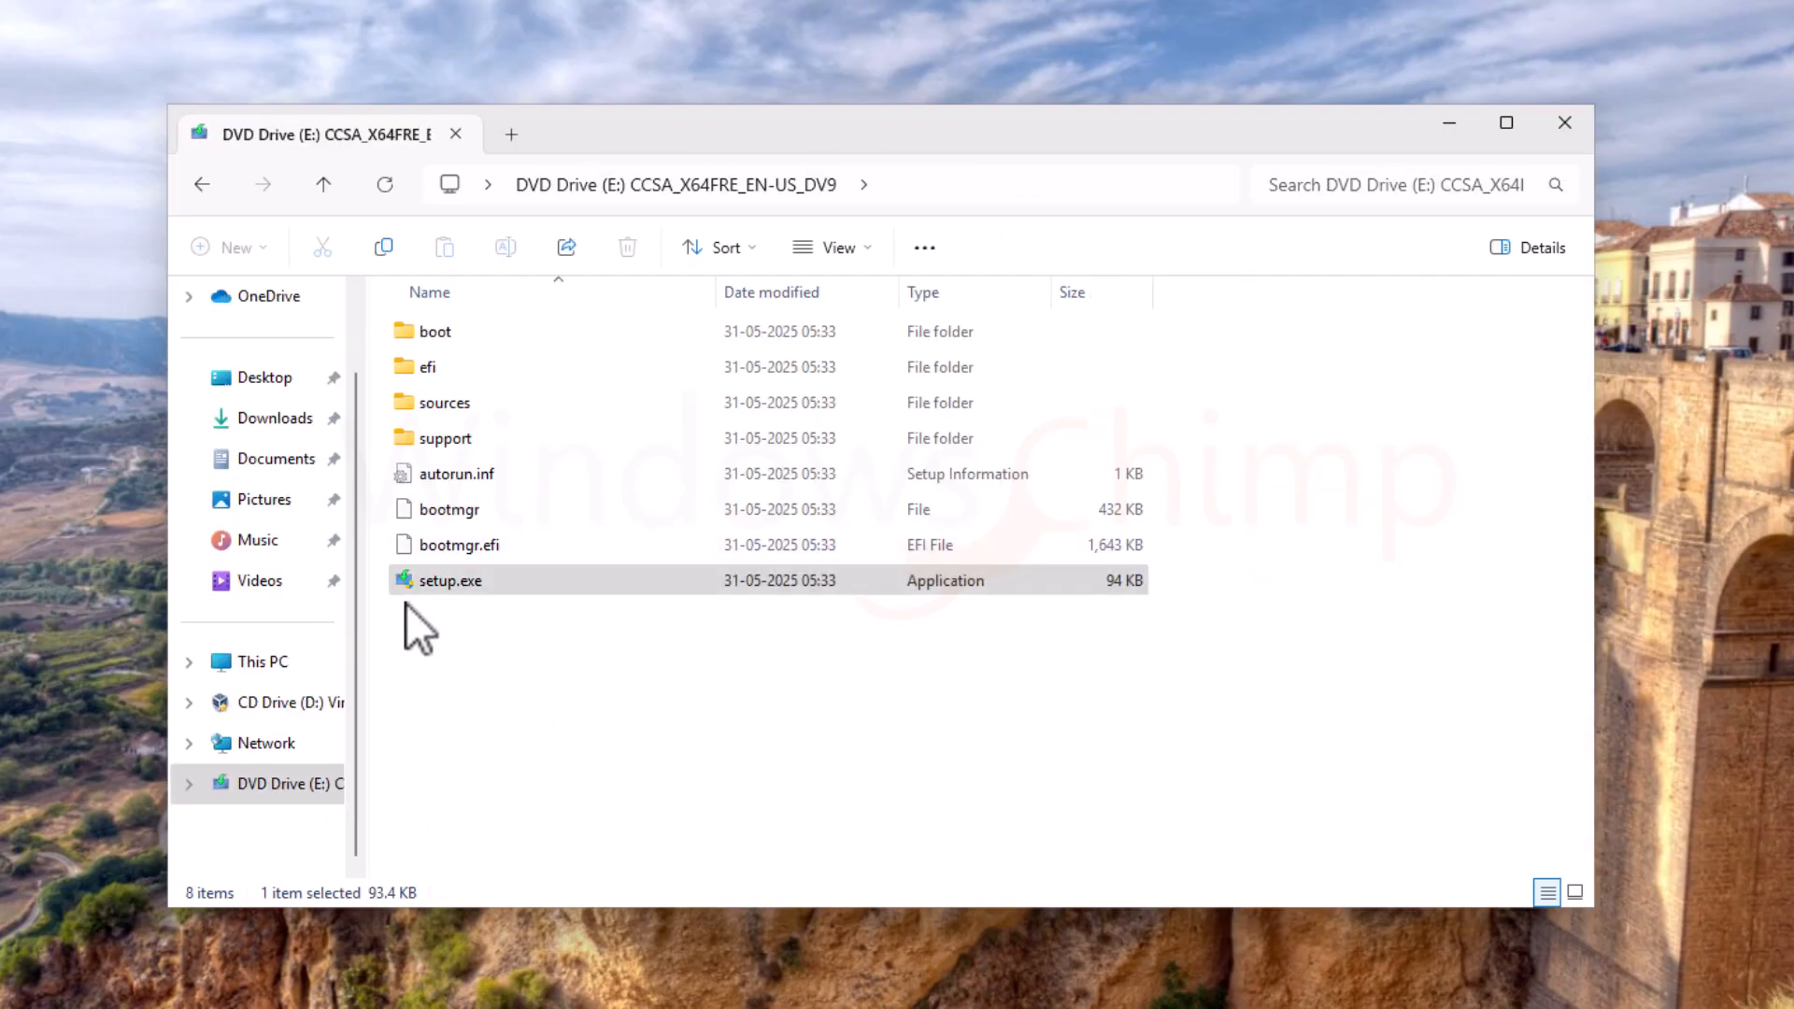
right_click(423, 579)
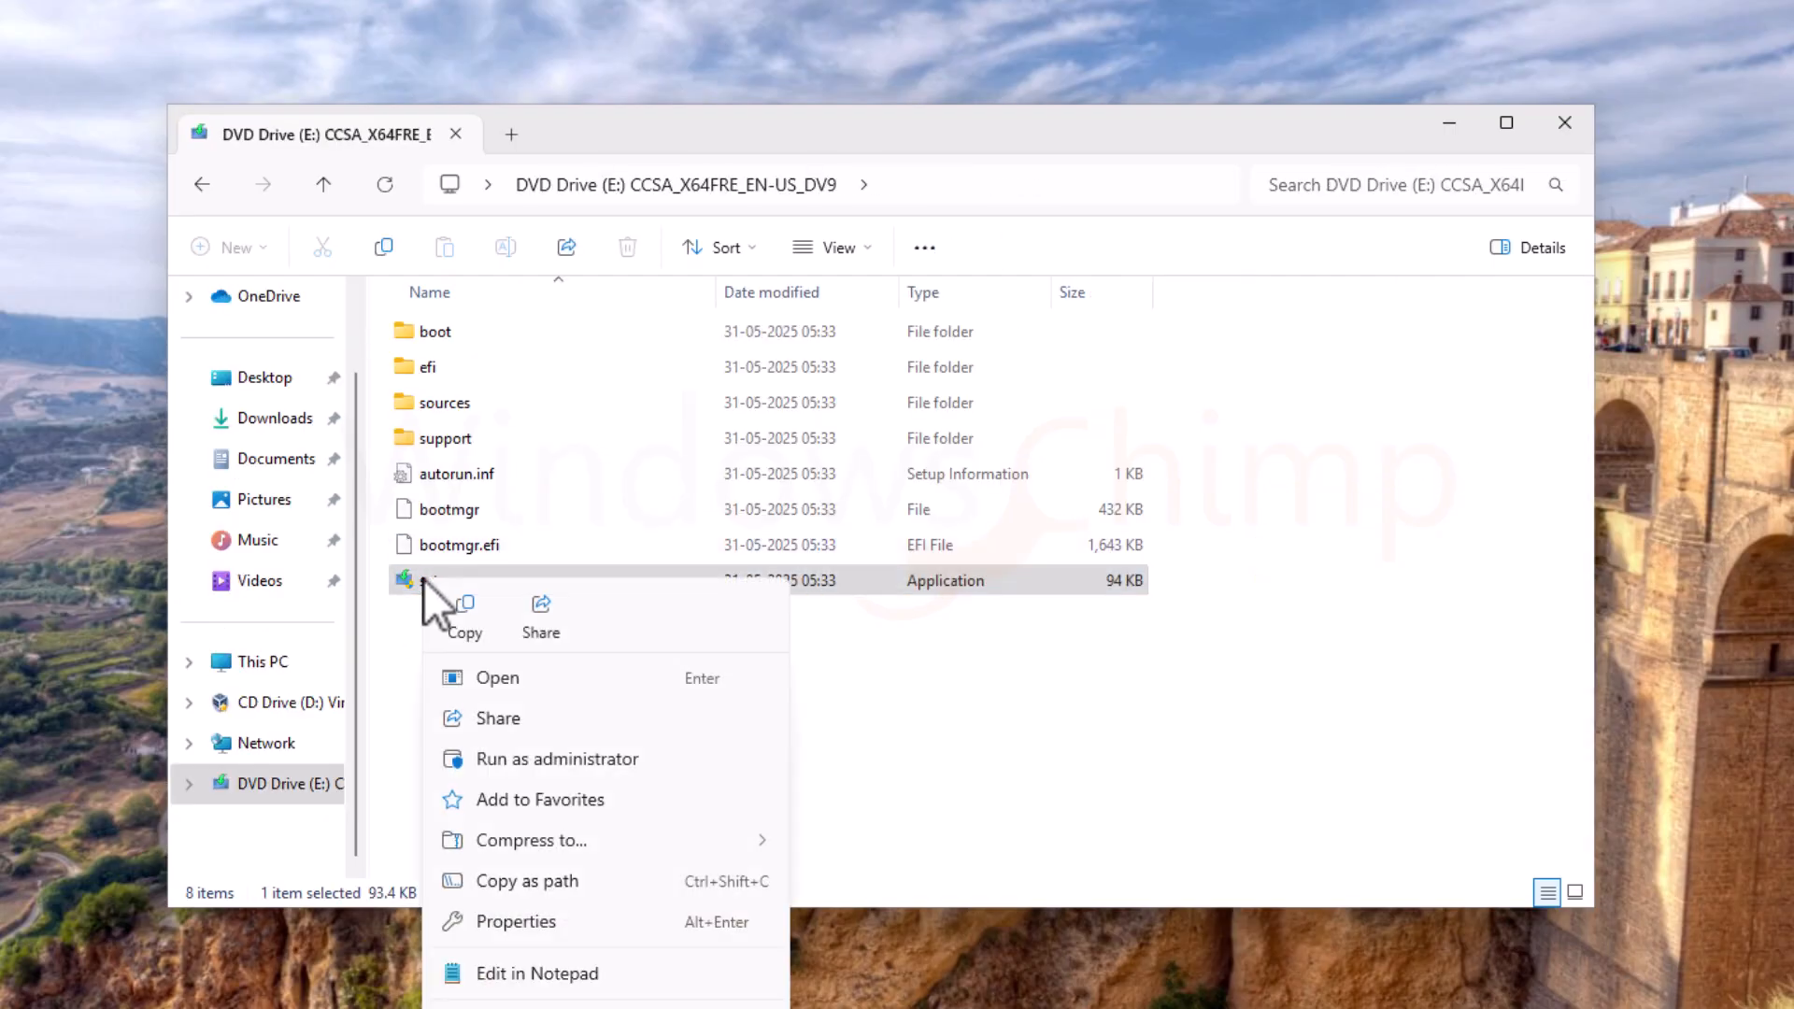
left_click(524, 769)
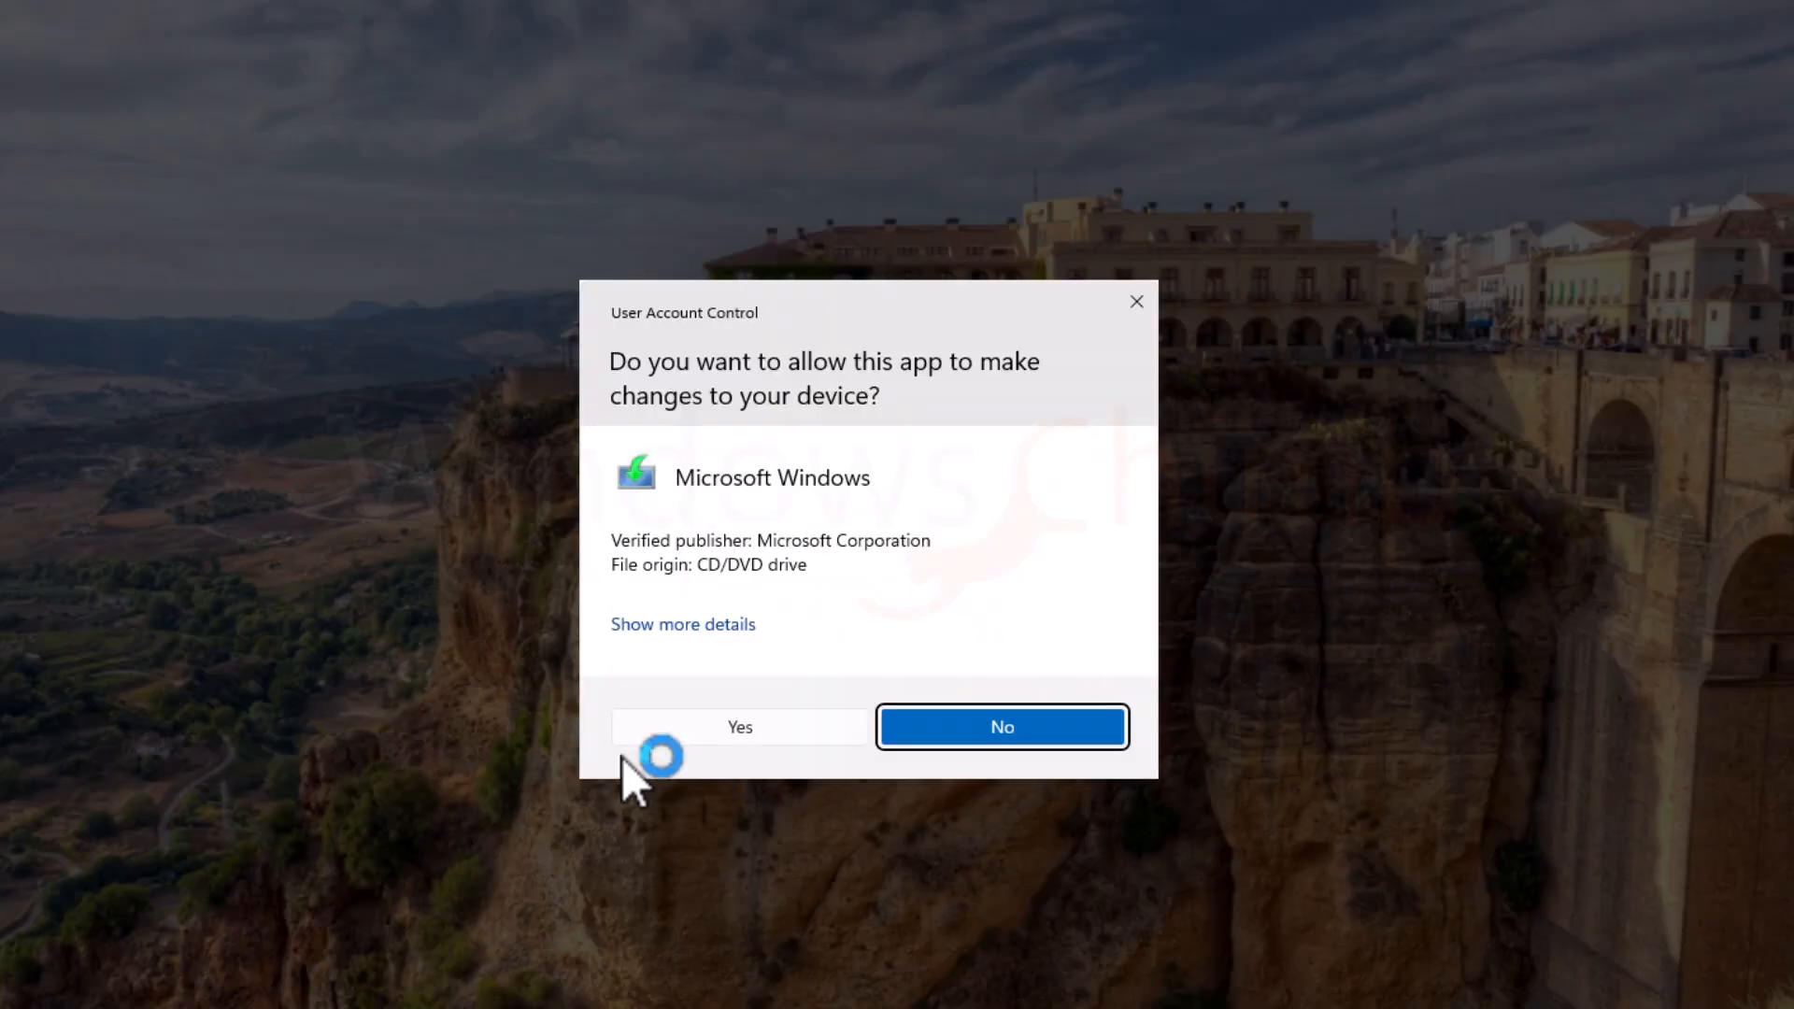
left_click(749, 726)
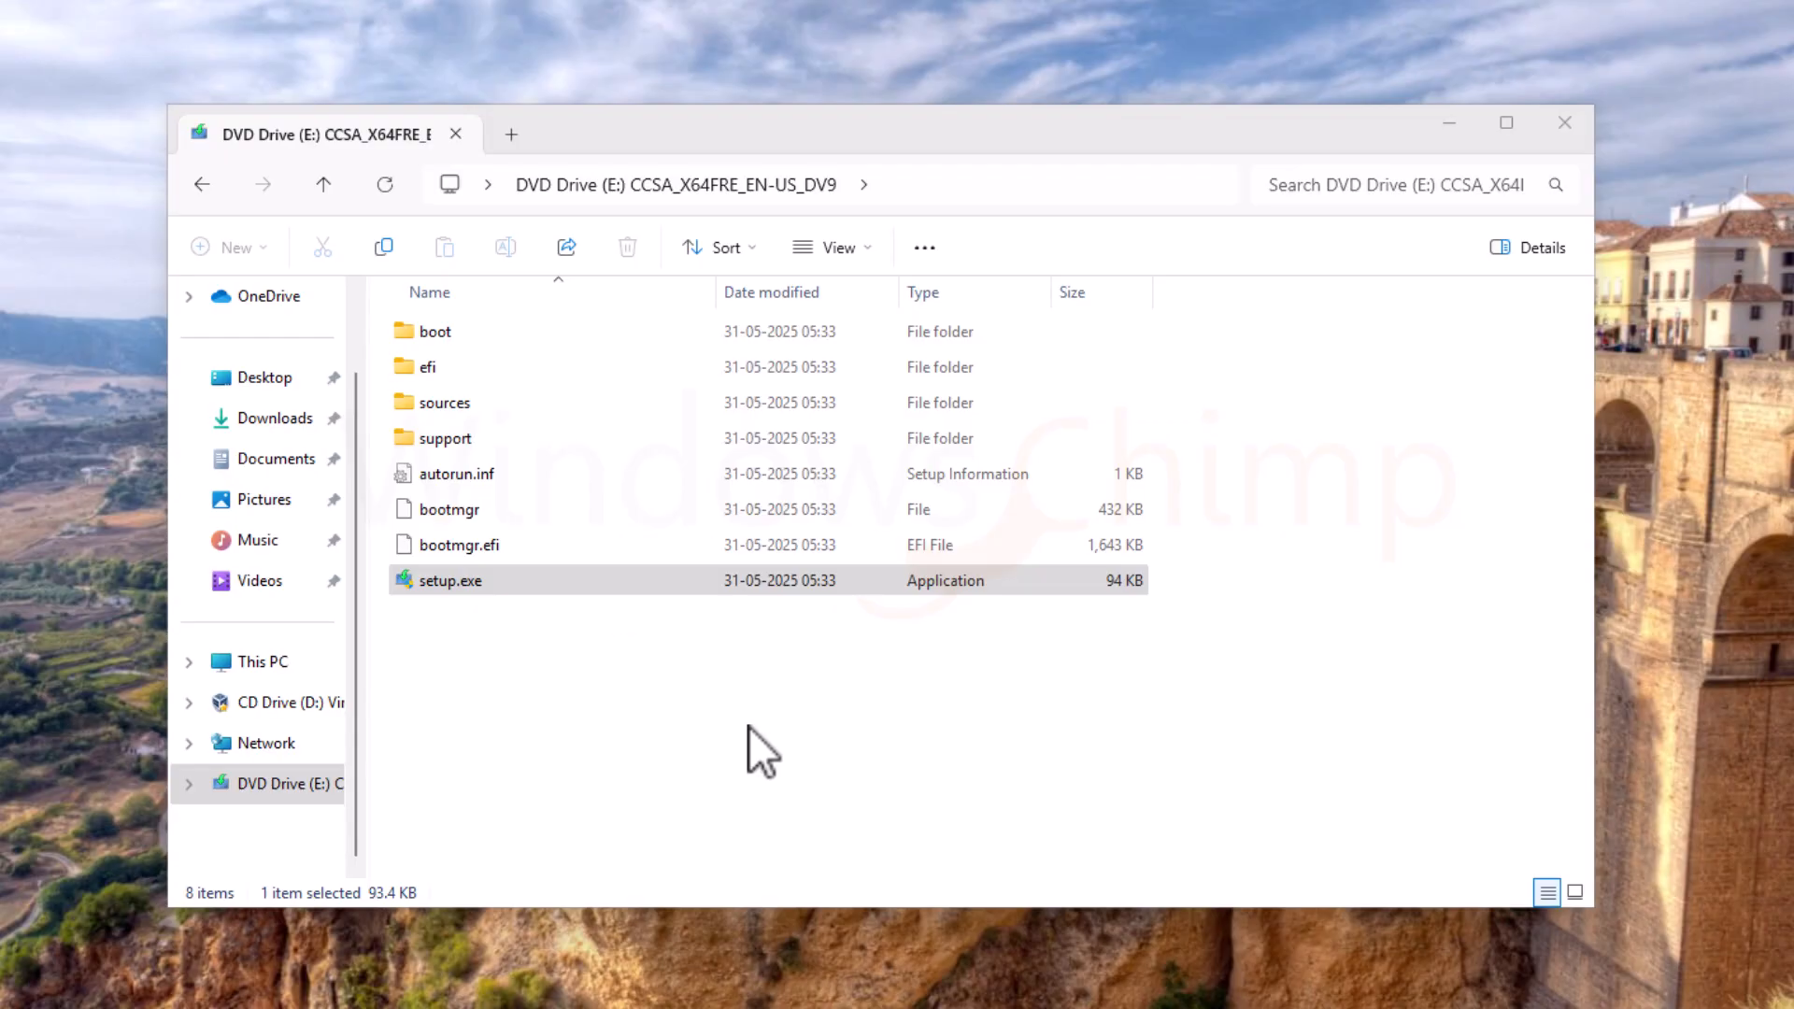
key("super+r")
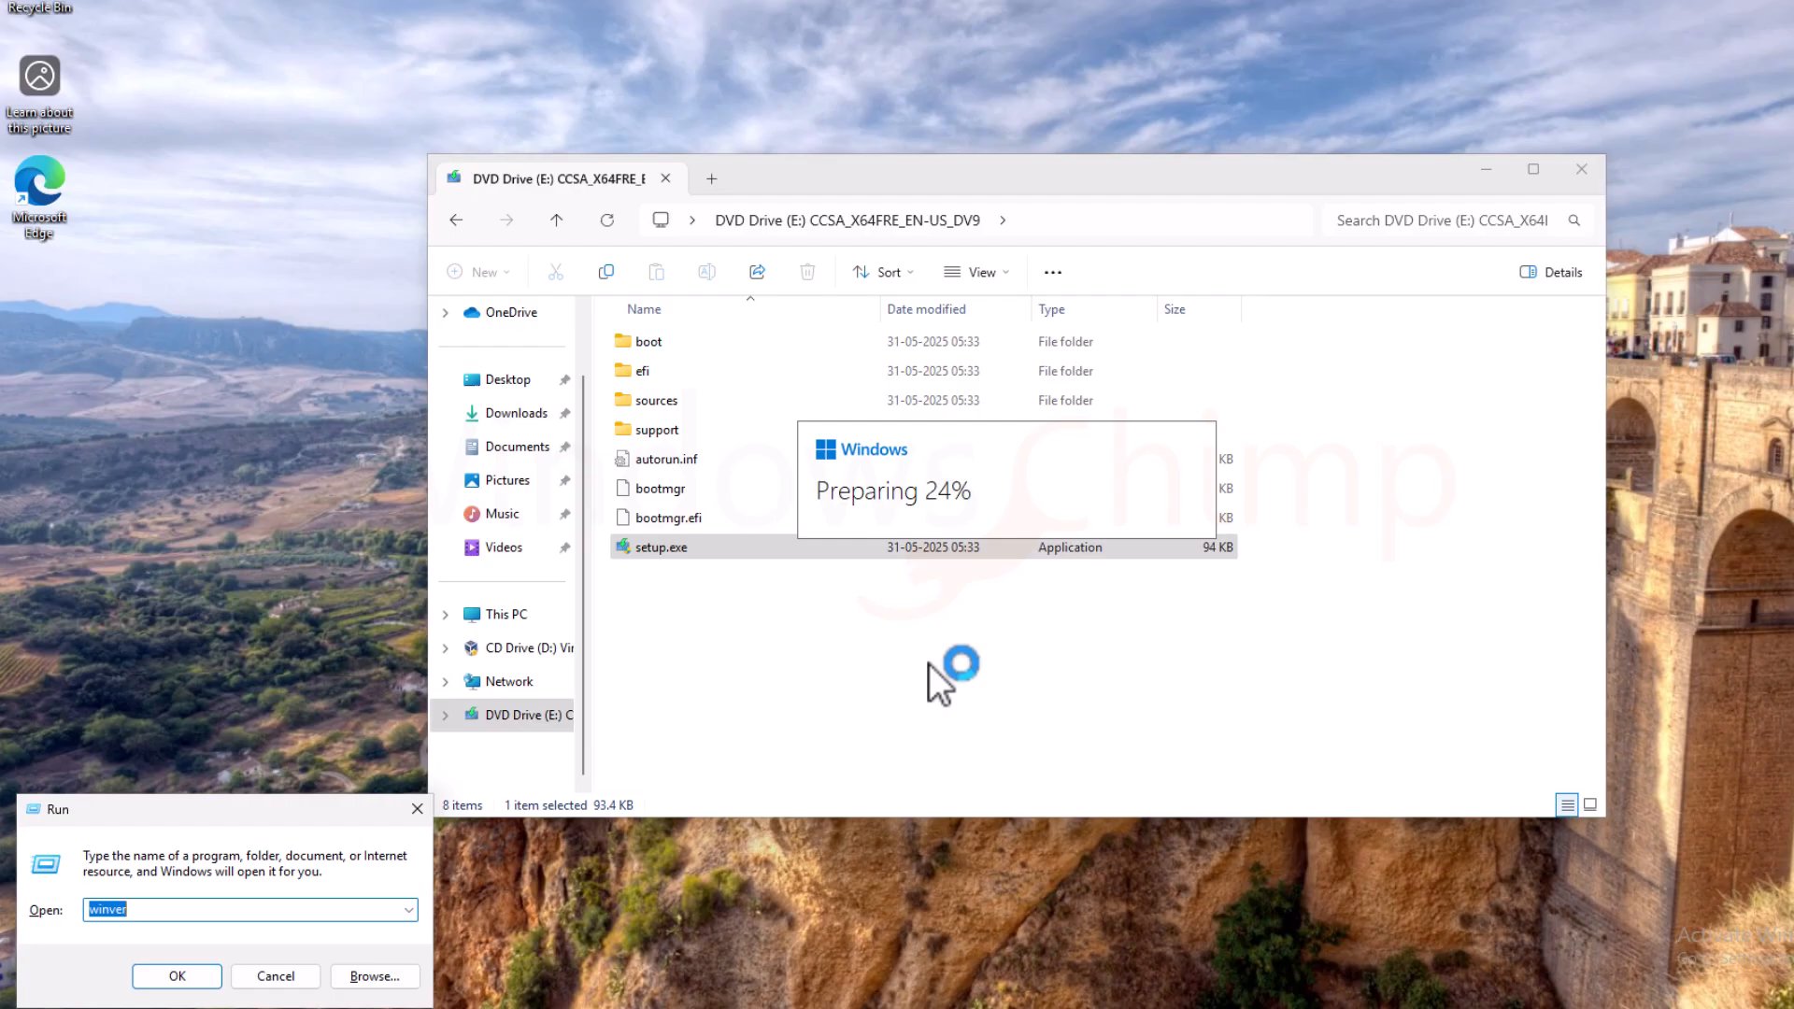
key("Return")
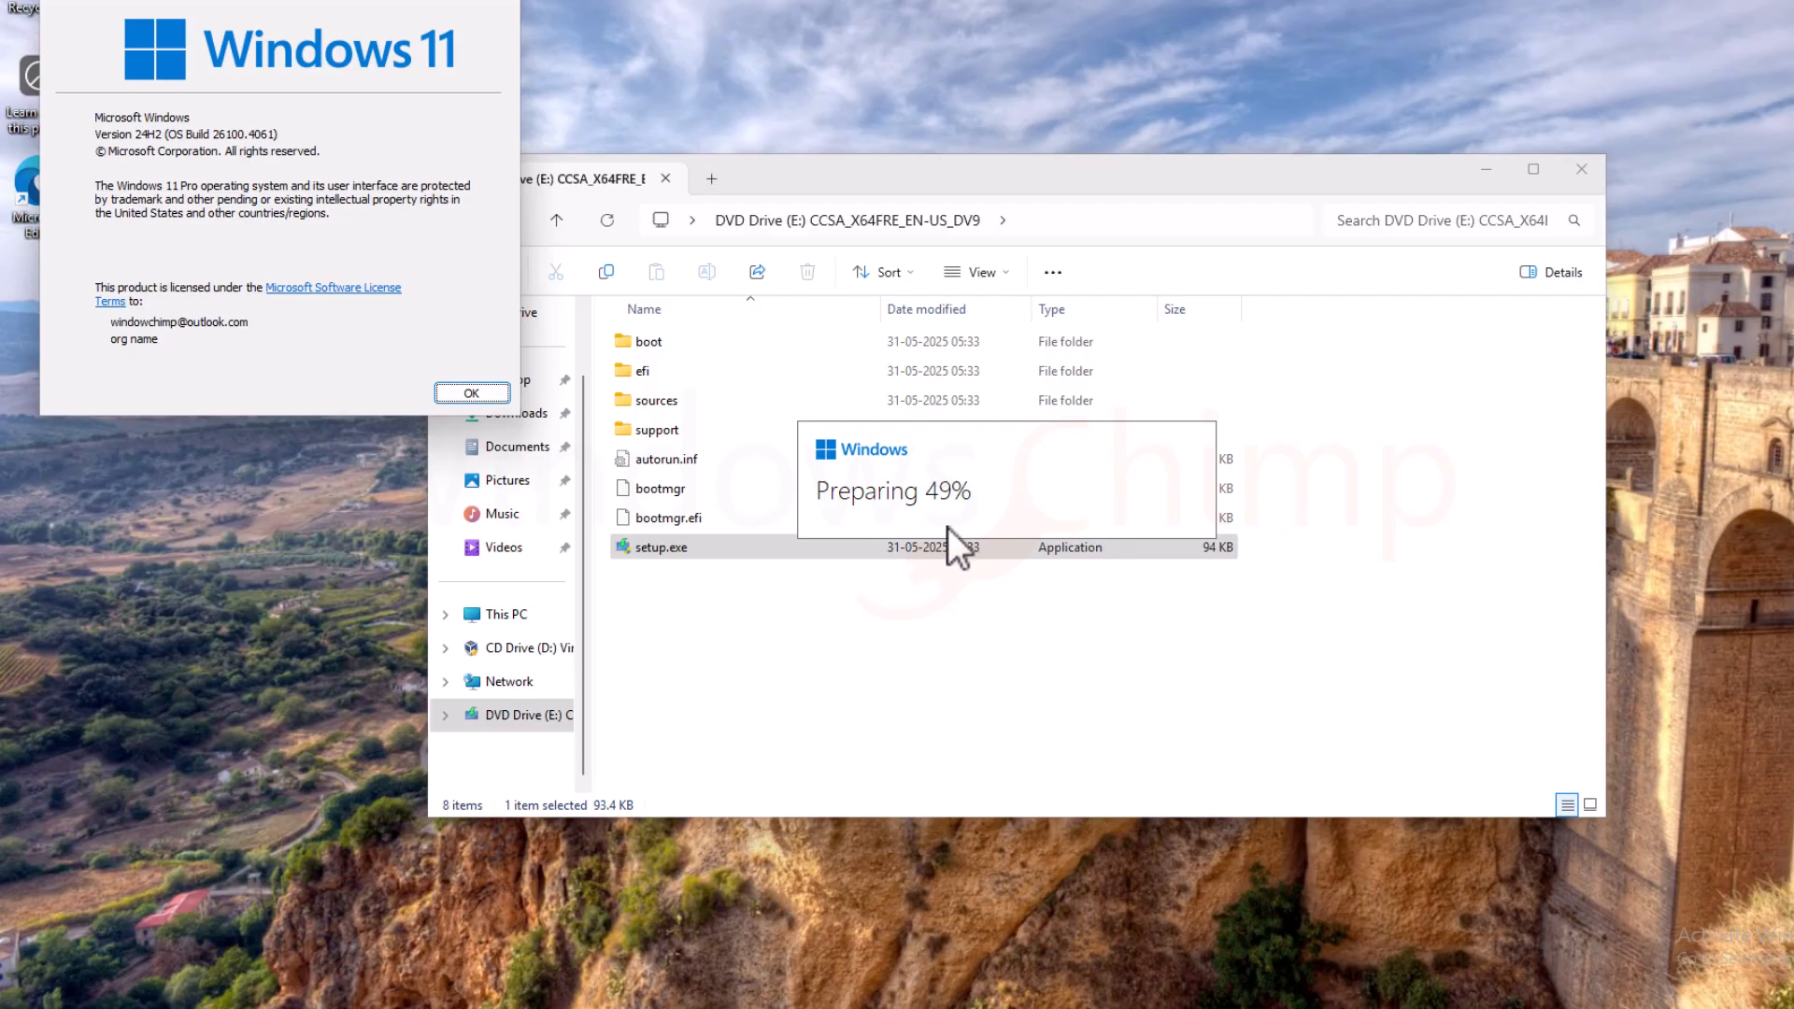
Step: Close winver and tell Setup not to download updates right now
left_click(505, 5)
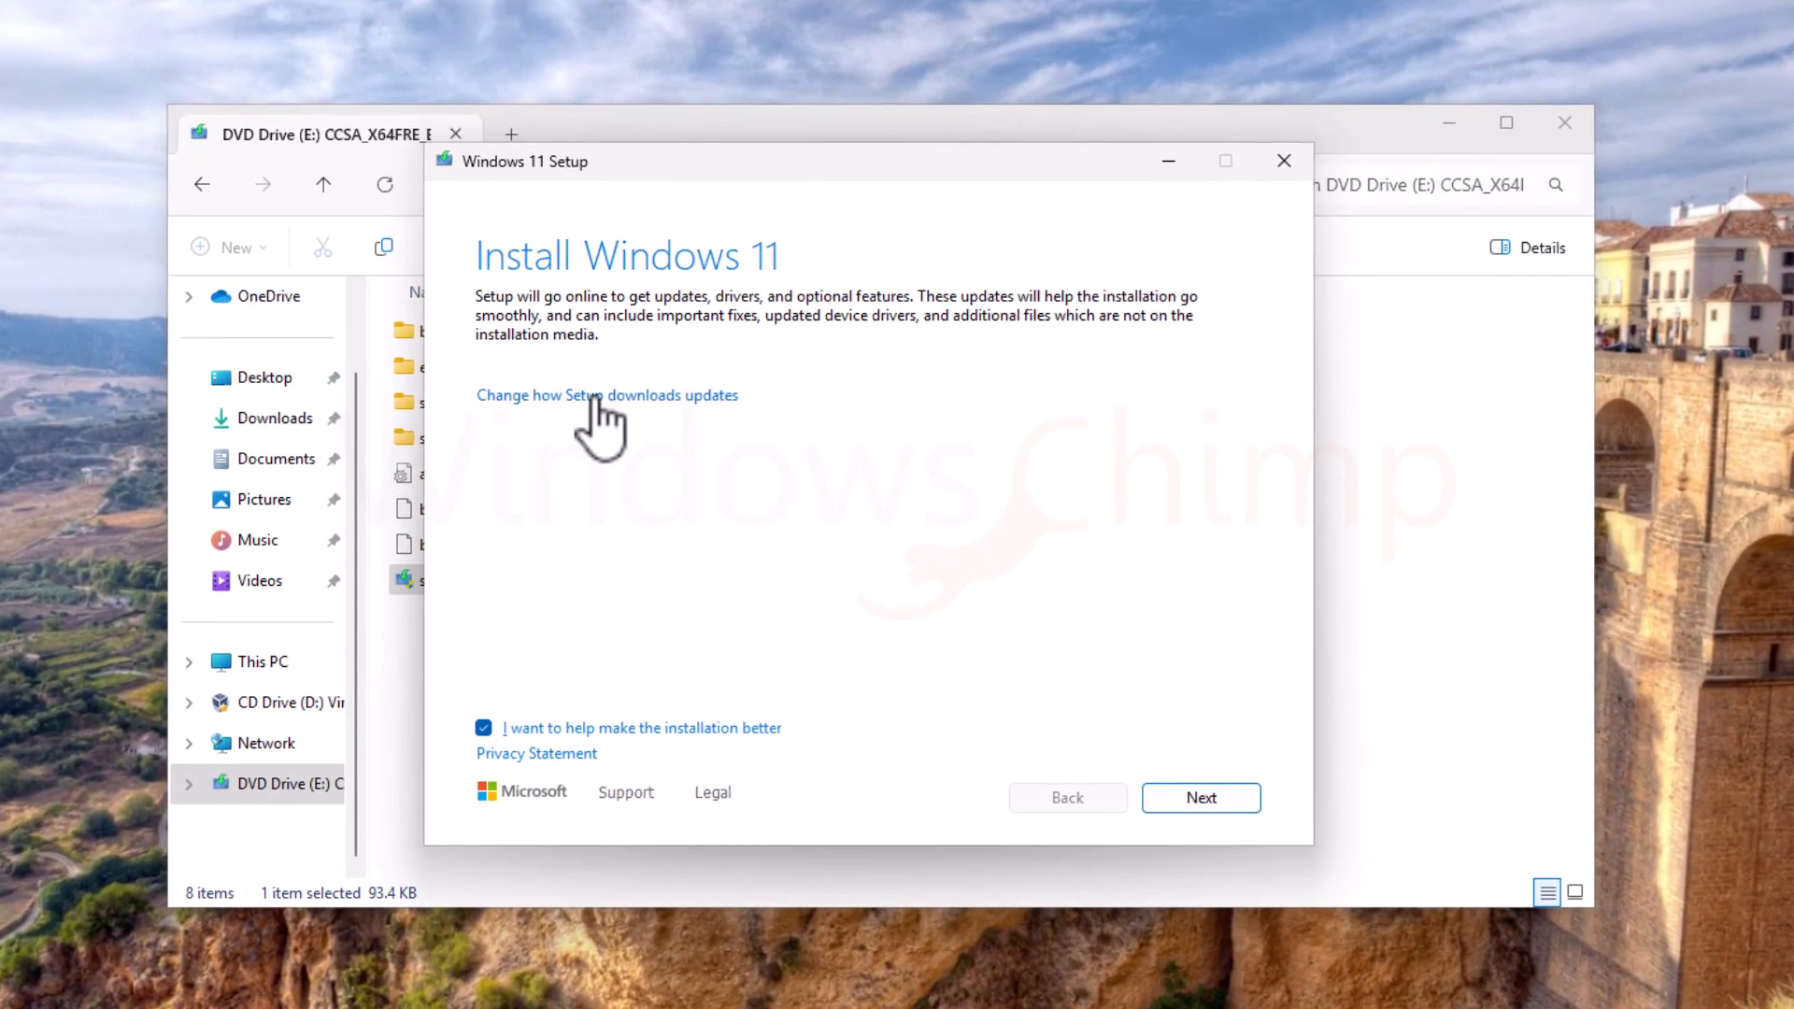
left_click(592, 396)
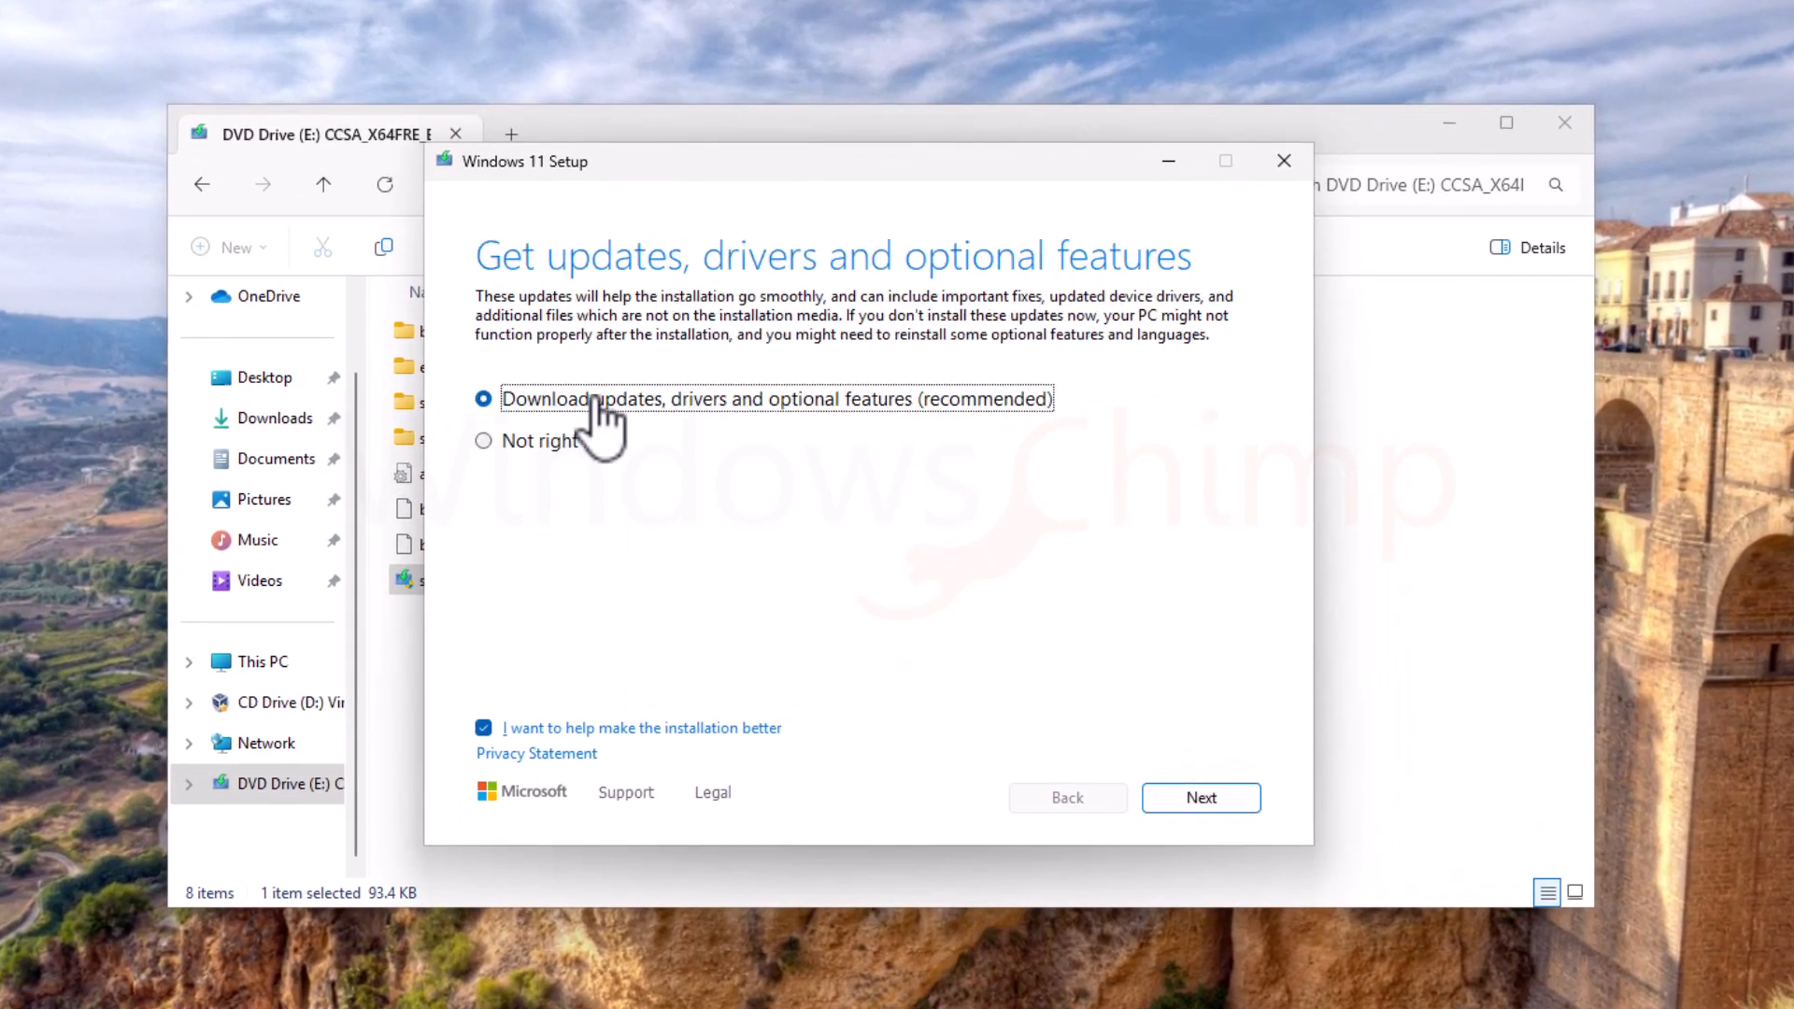
left_click(484, 441)
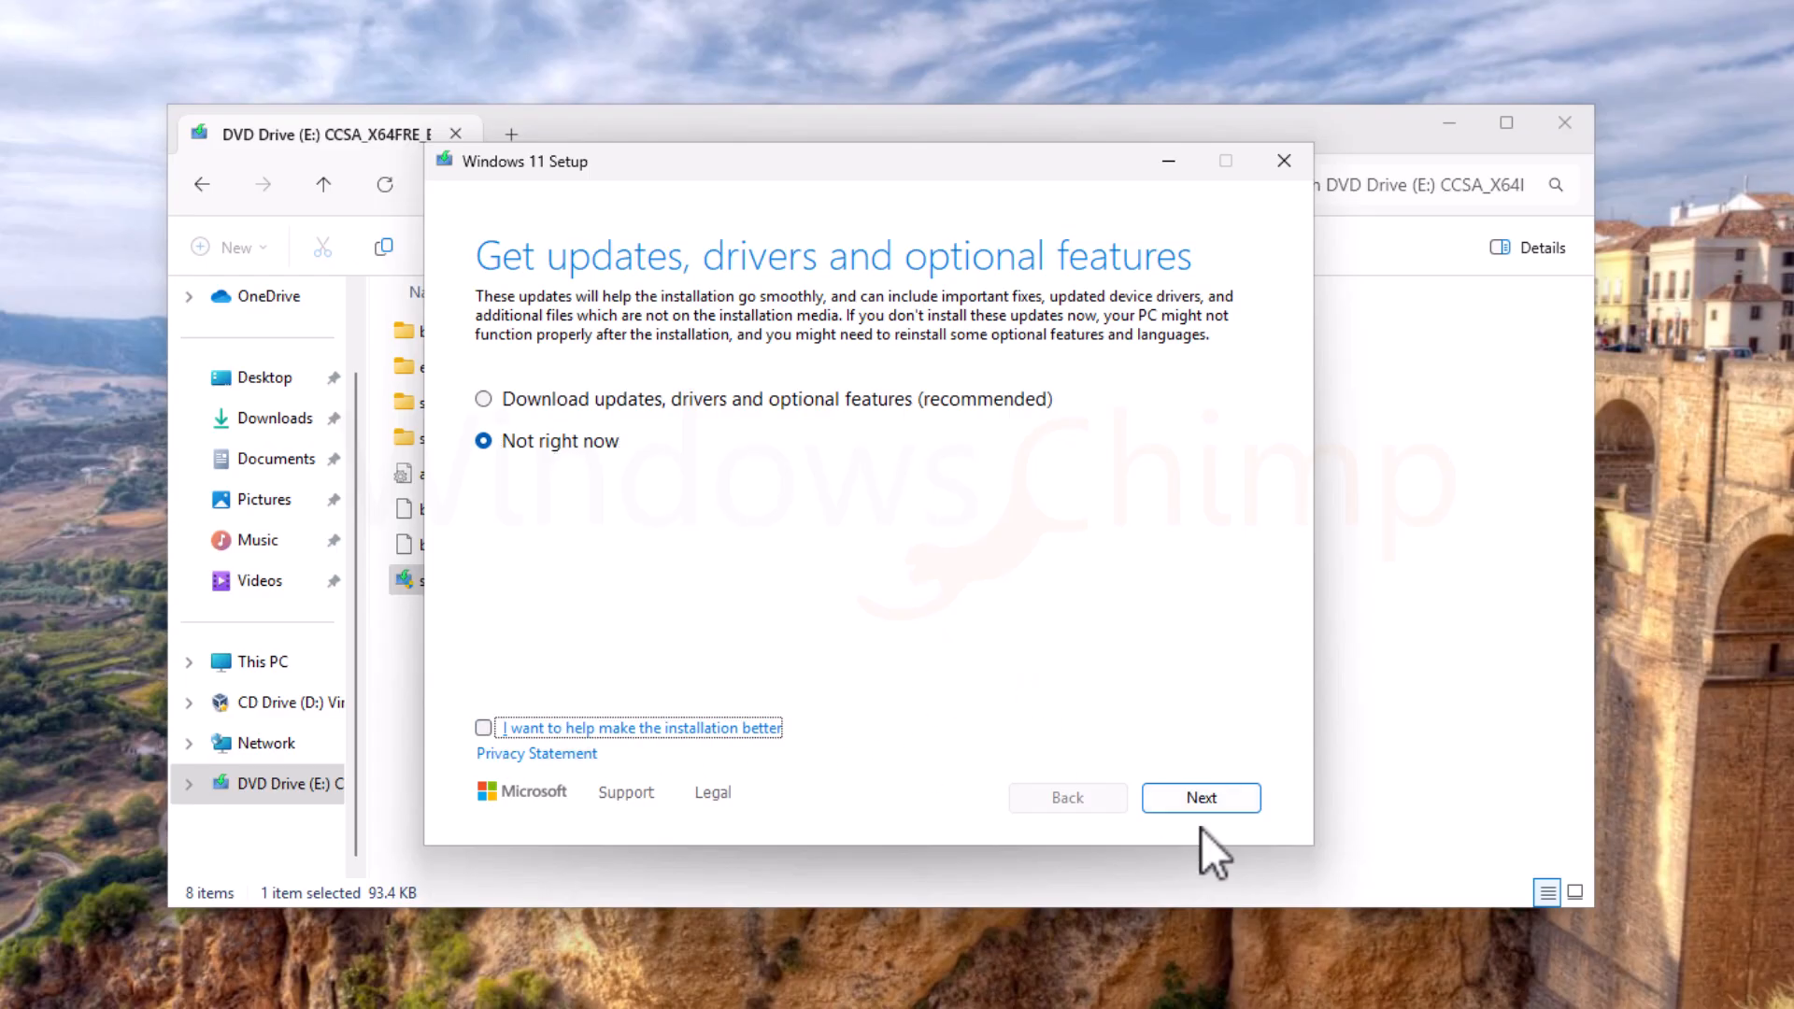
left_click(1211, 800)
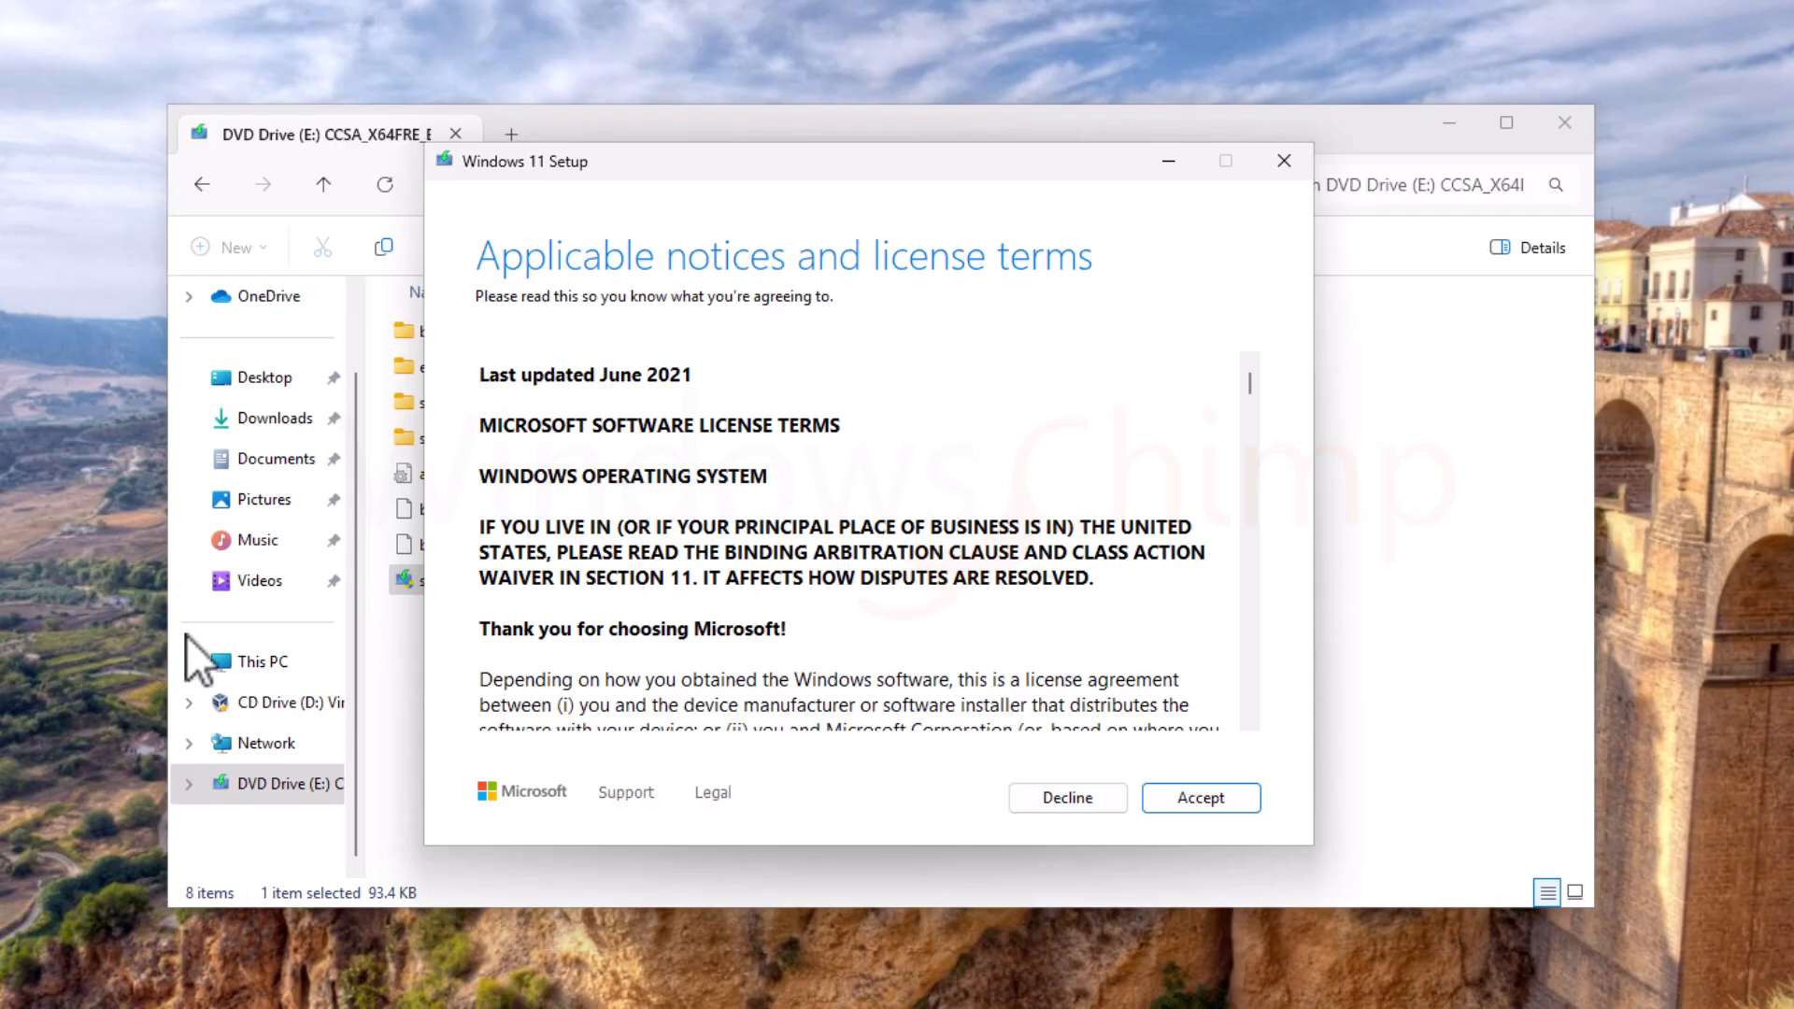
Step: Accept the license terms and choose to keep nothing from the current installation
scroll(1022, 641, "down", 10)
left_click(1200, 798)
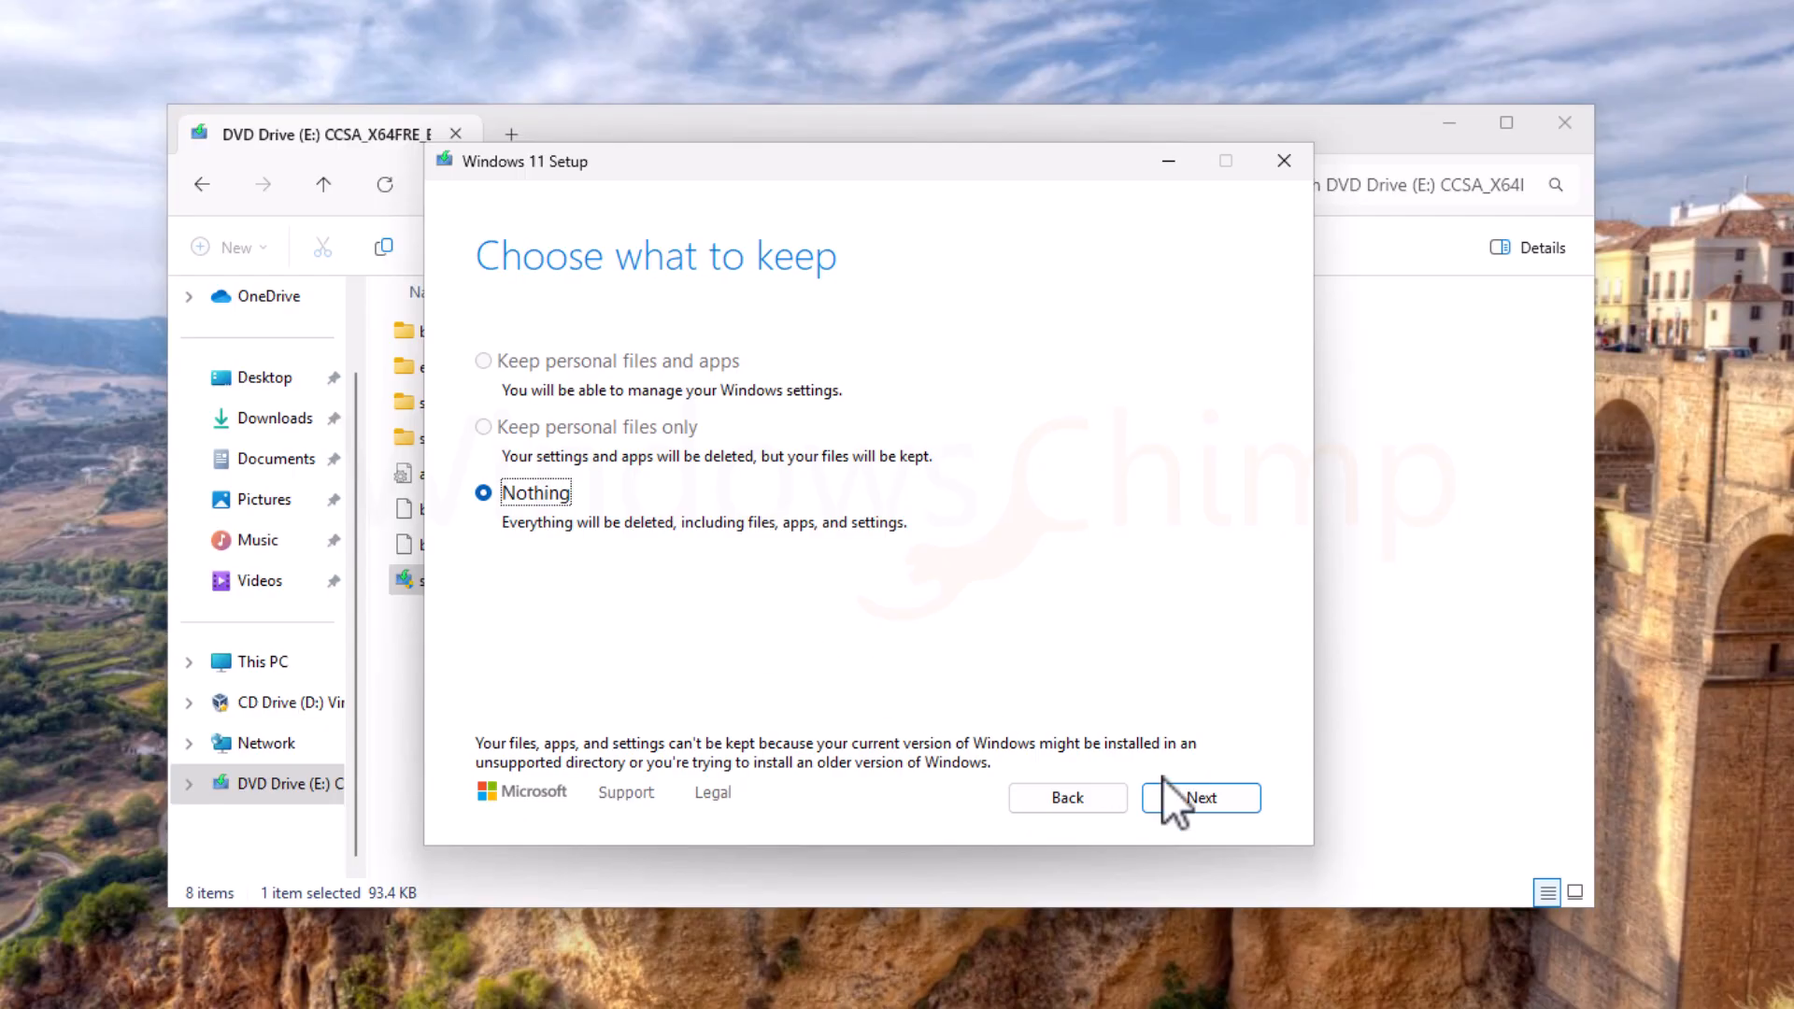
left_click(1219, 802)
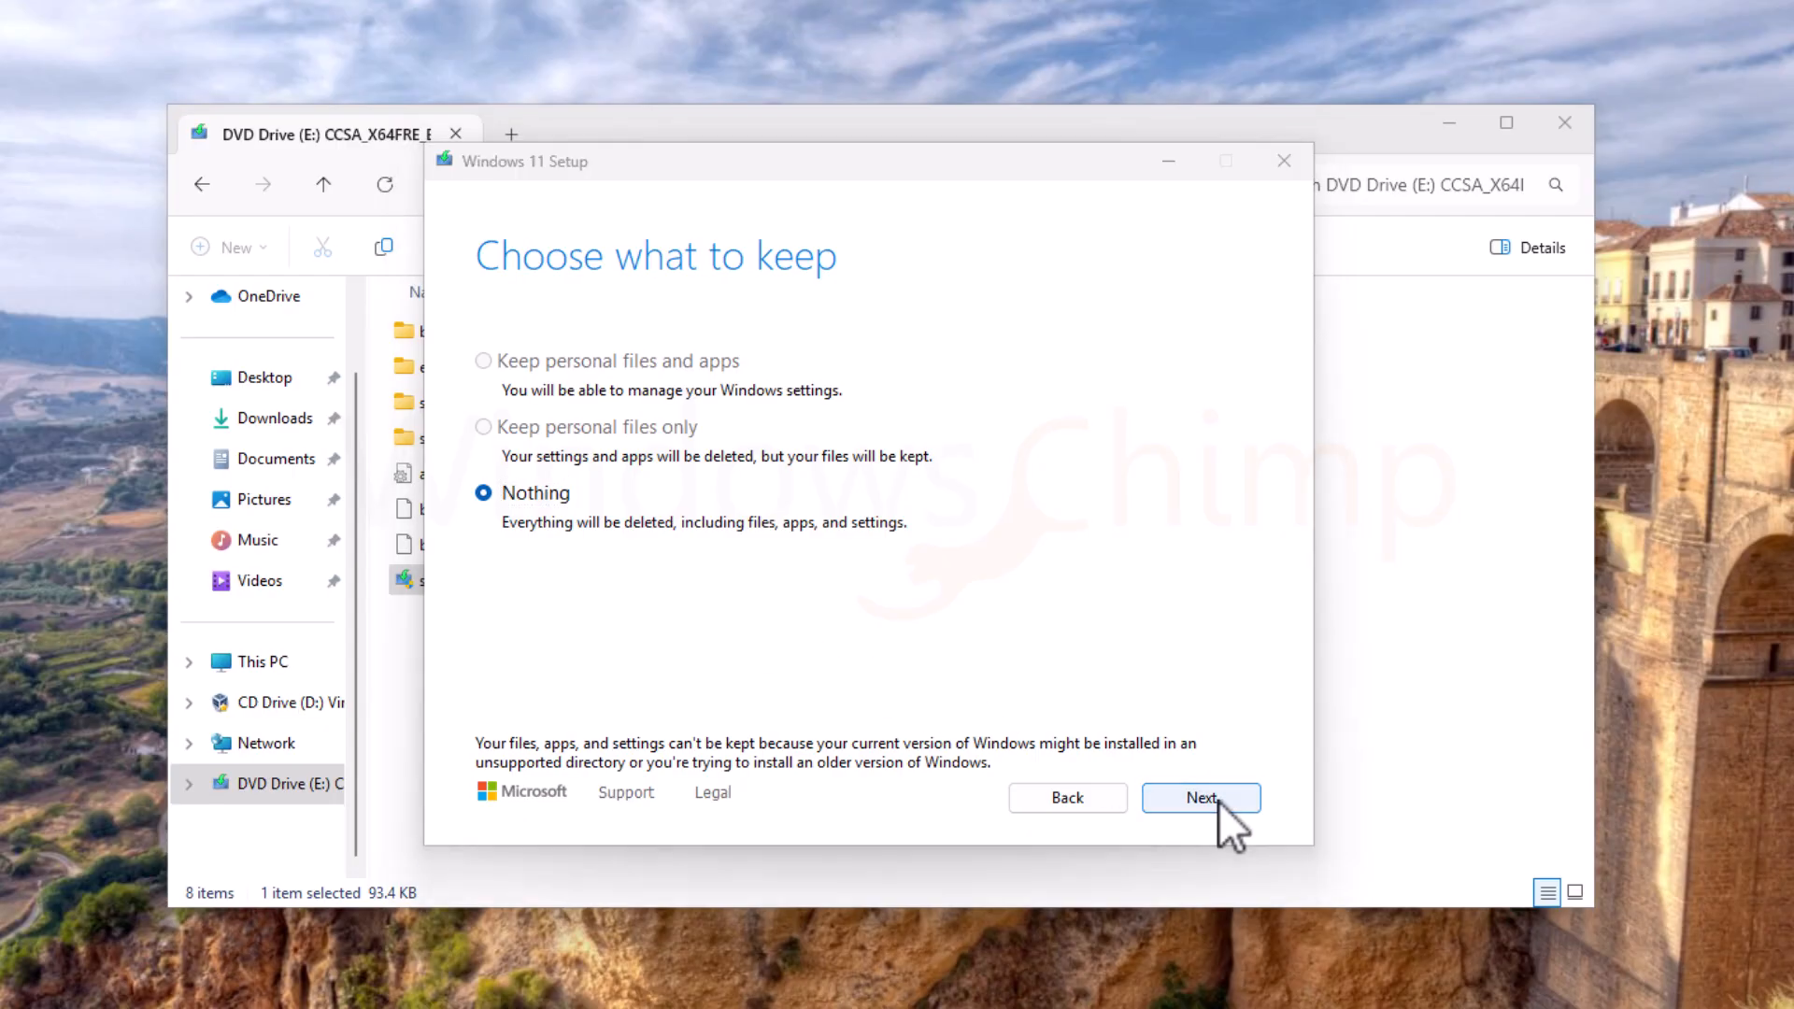
left_click(912, 600)
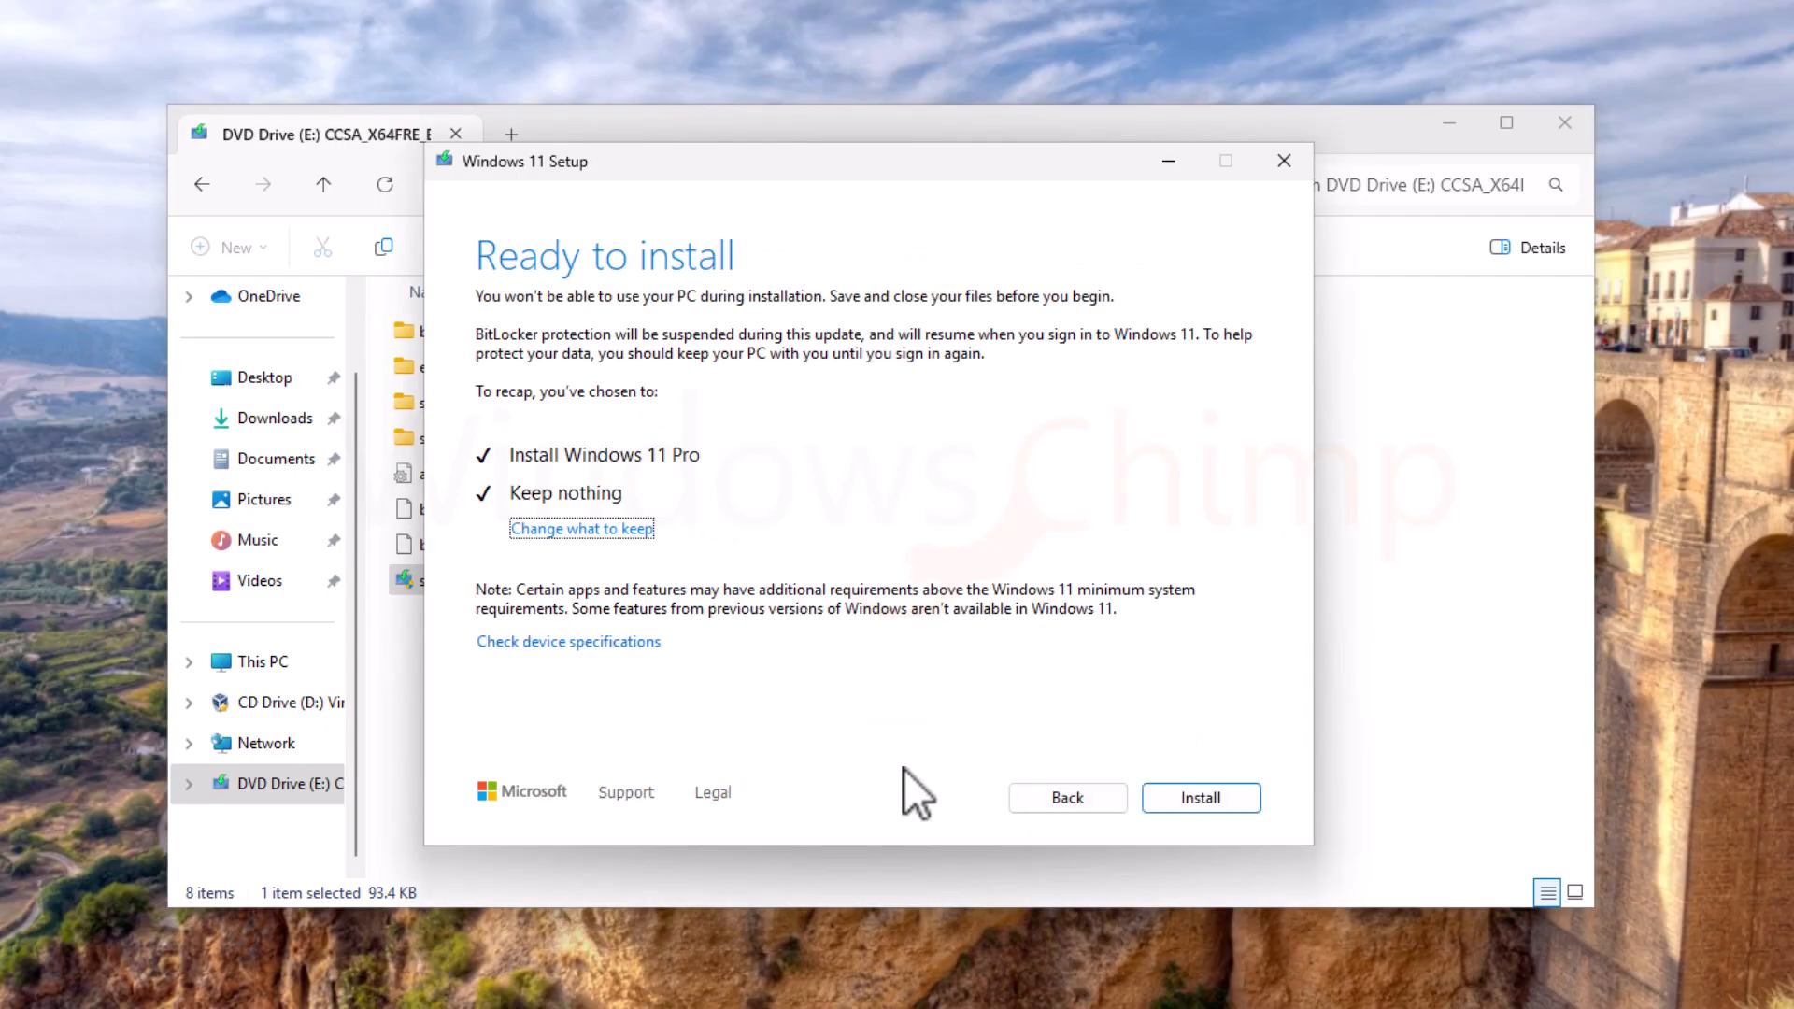
Step: Start the install, then confirm United States, US keyboard, no second layout, and device name WindowsChimp
left_click(1197, 800)
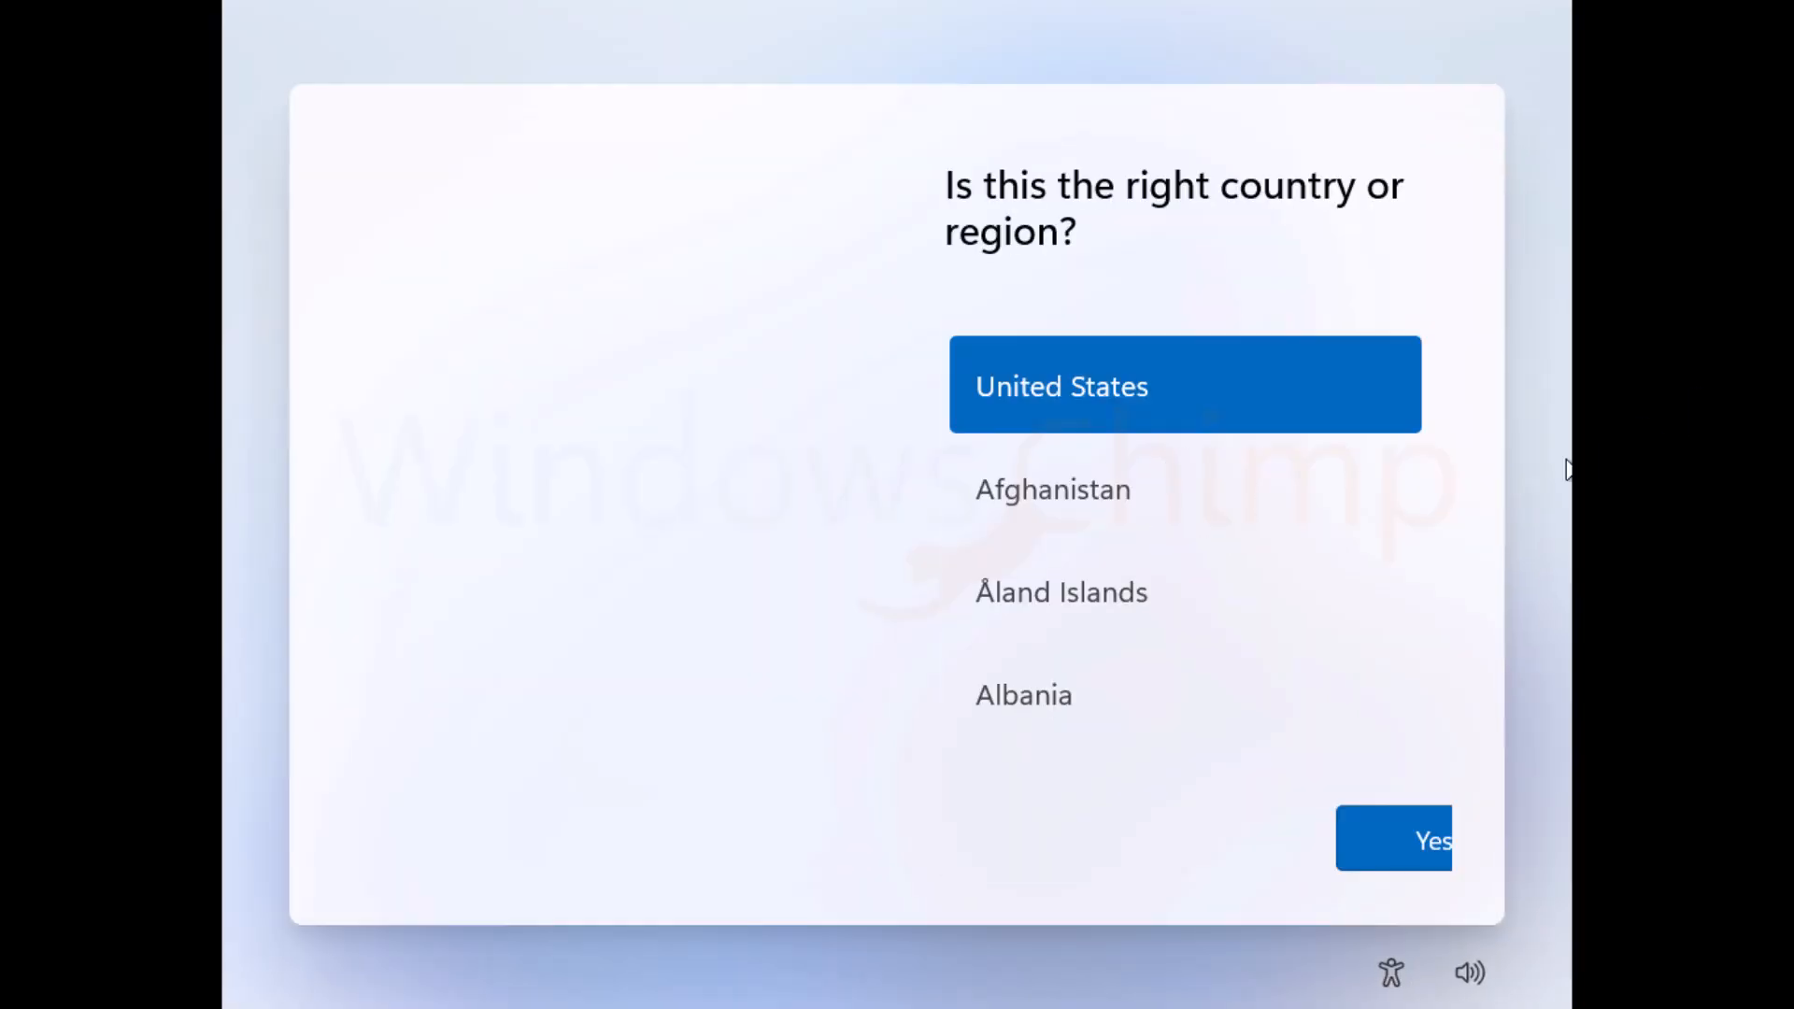
left_click(1387, 841)
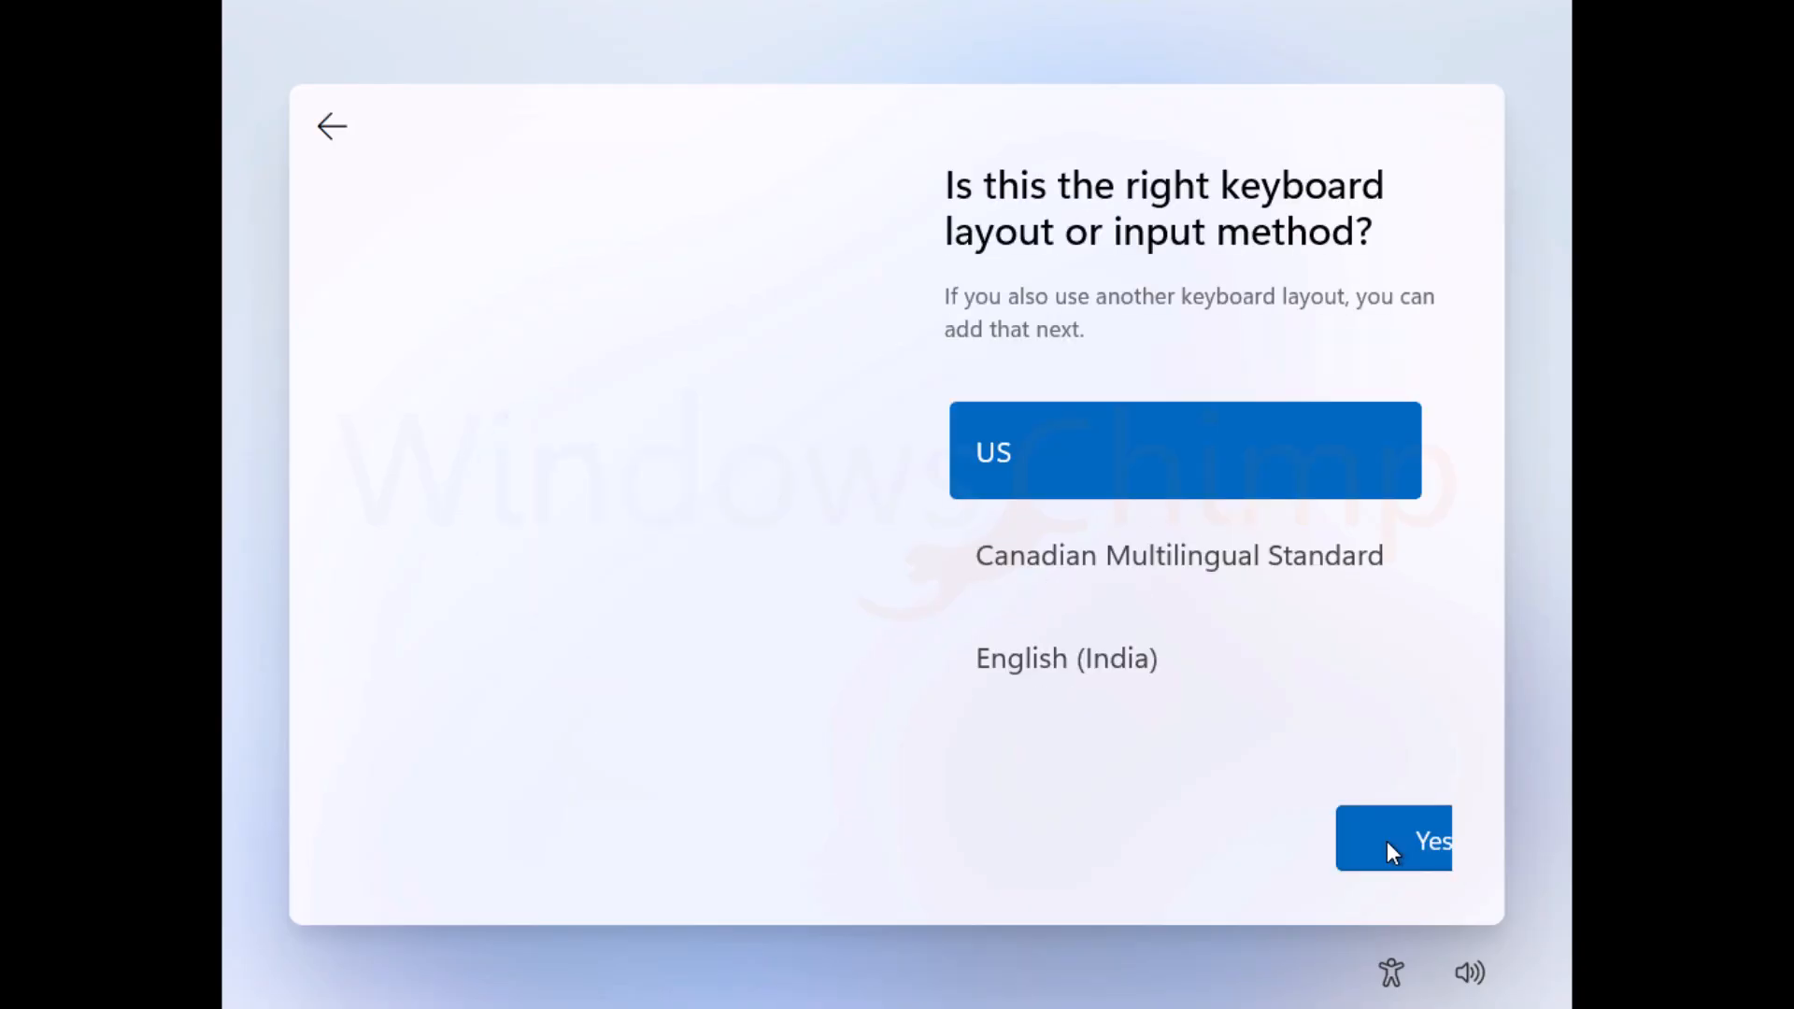
left_click(1387, 841)
left_click(1389, 843)
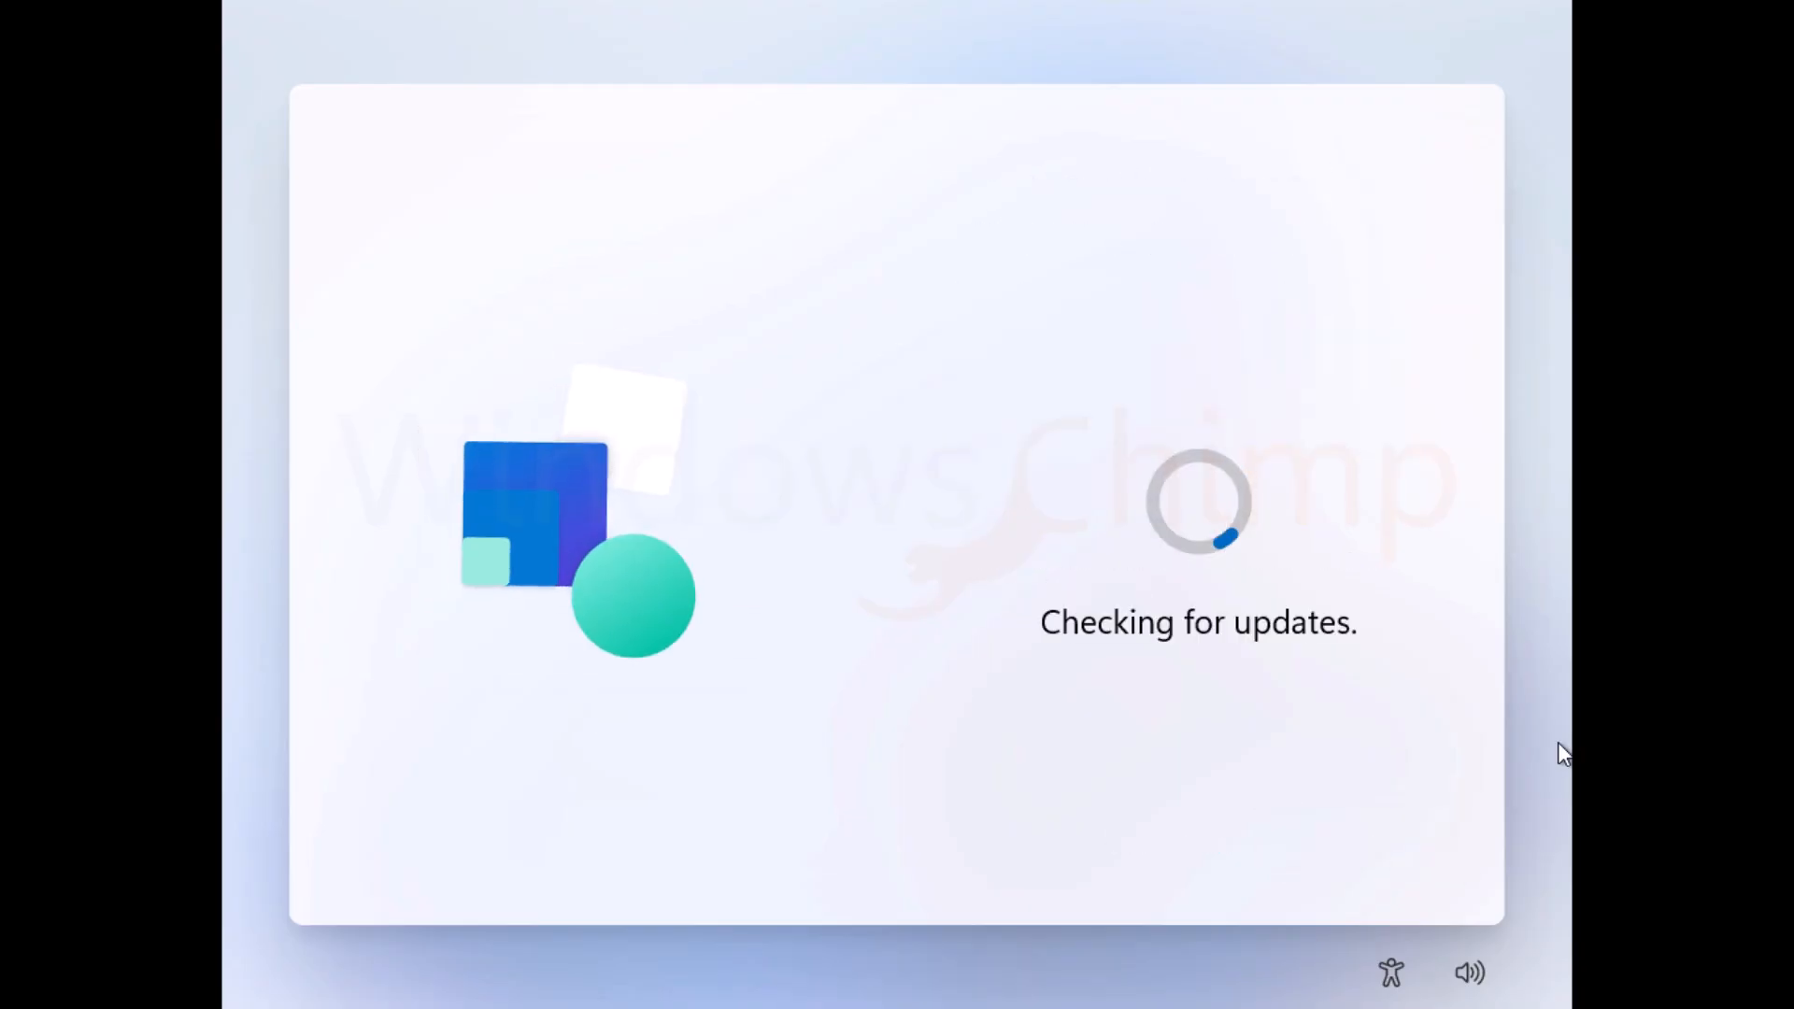
type("WindowsChimp")
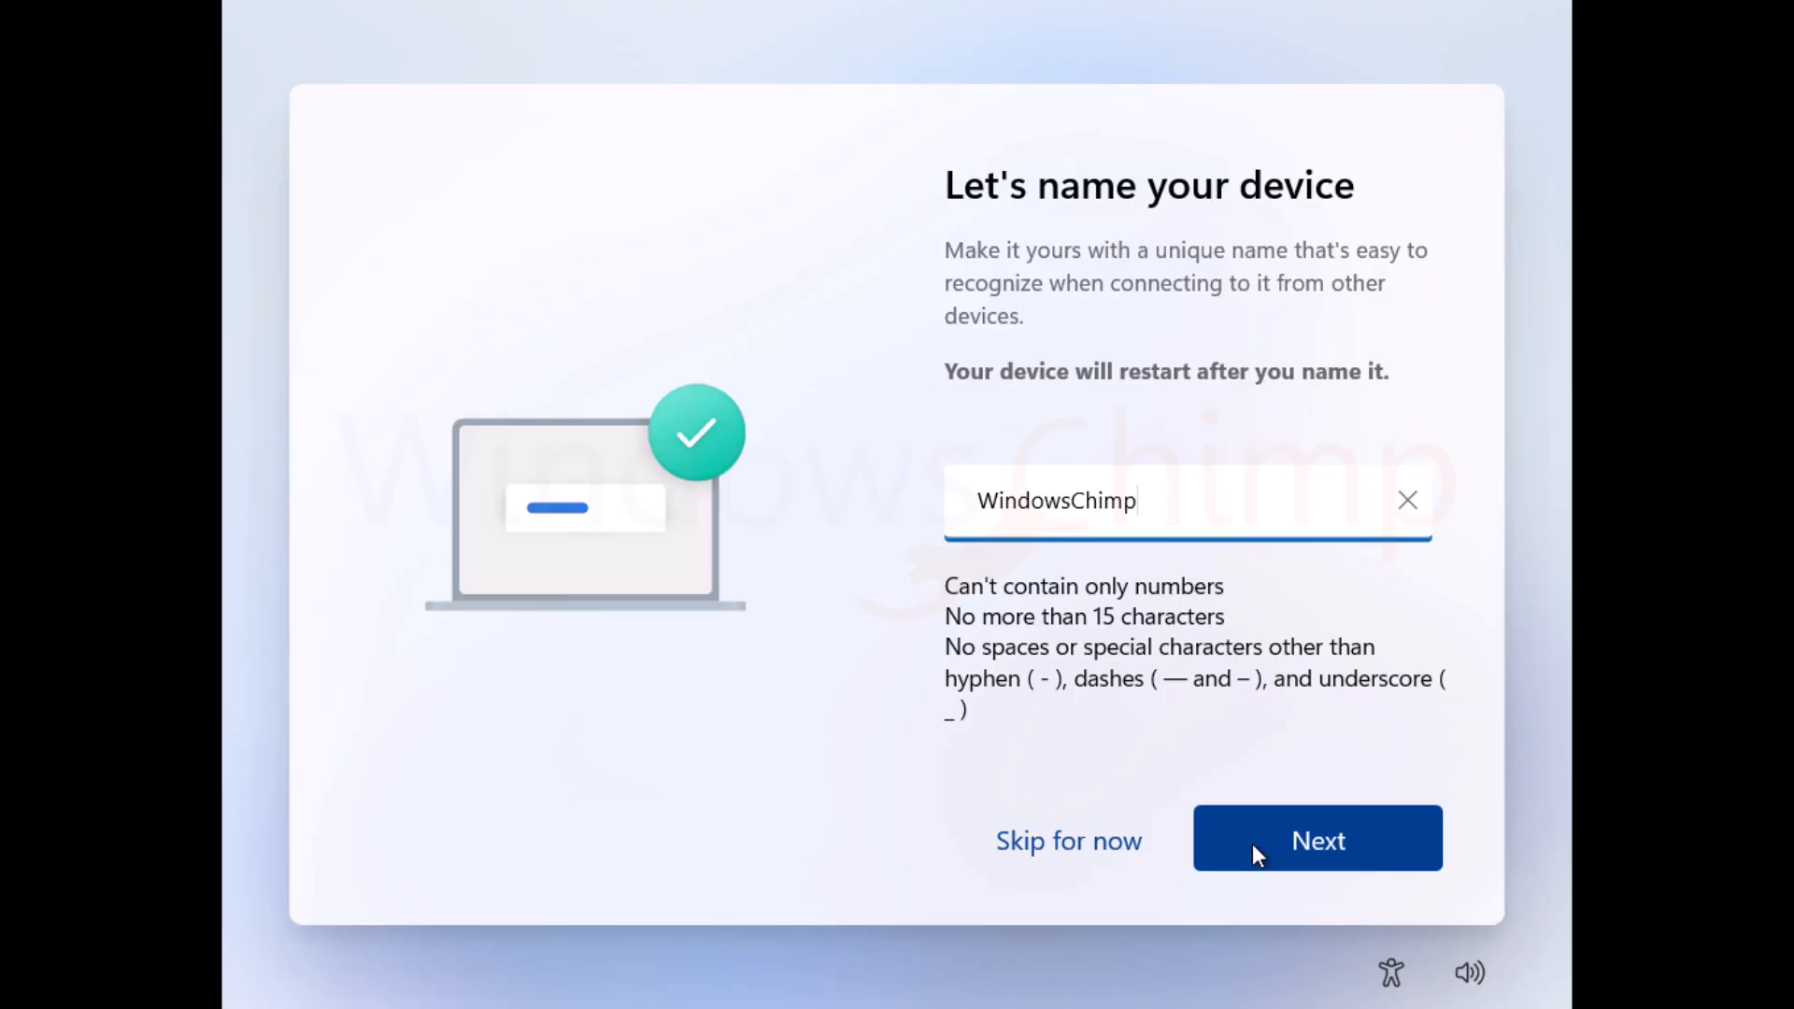
left_click(1252, 846)
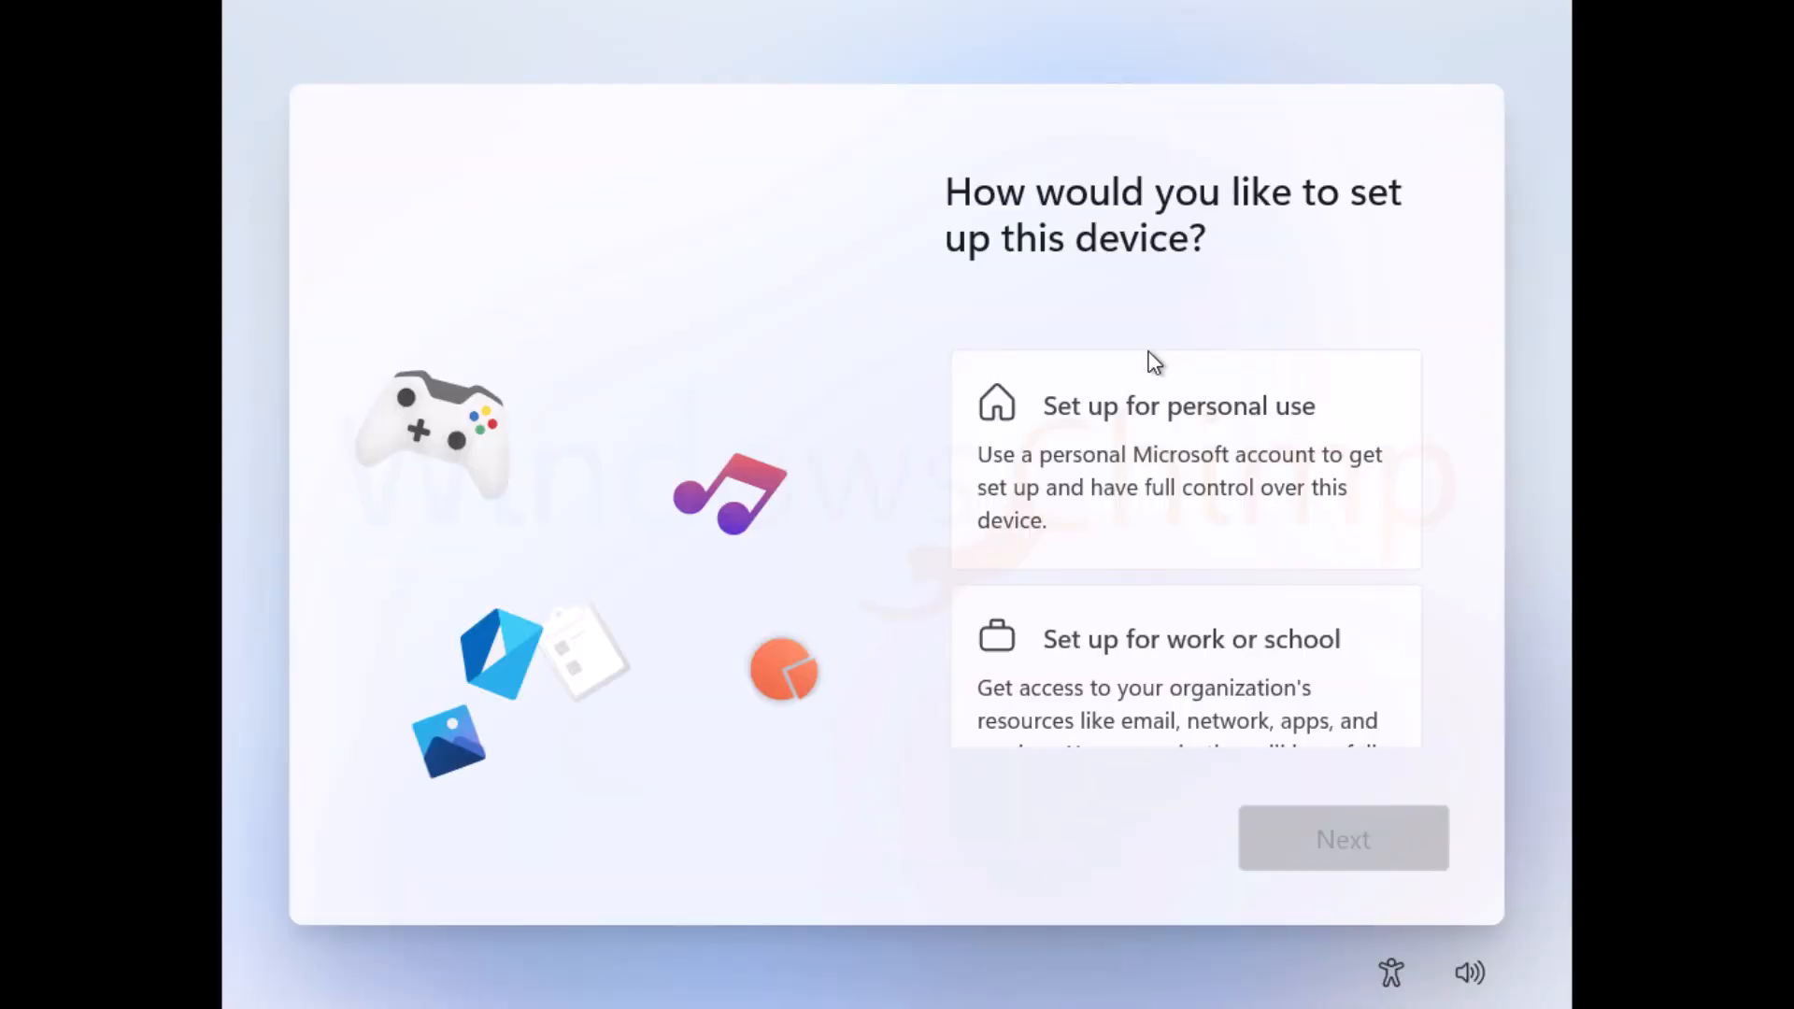
Step: Choose personal use and sign in with the Microsoft account e-mail
left_click(1157, 378)
left_click(1342, 838)
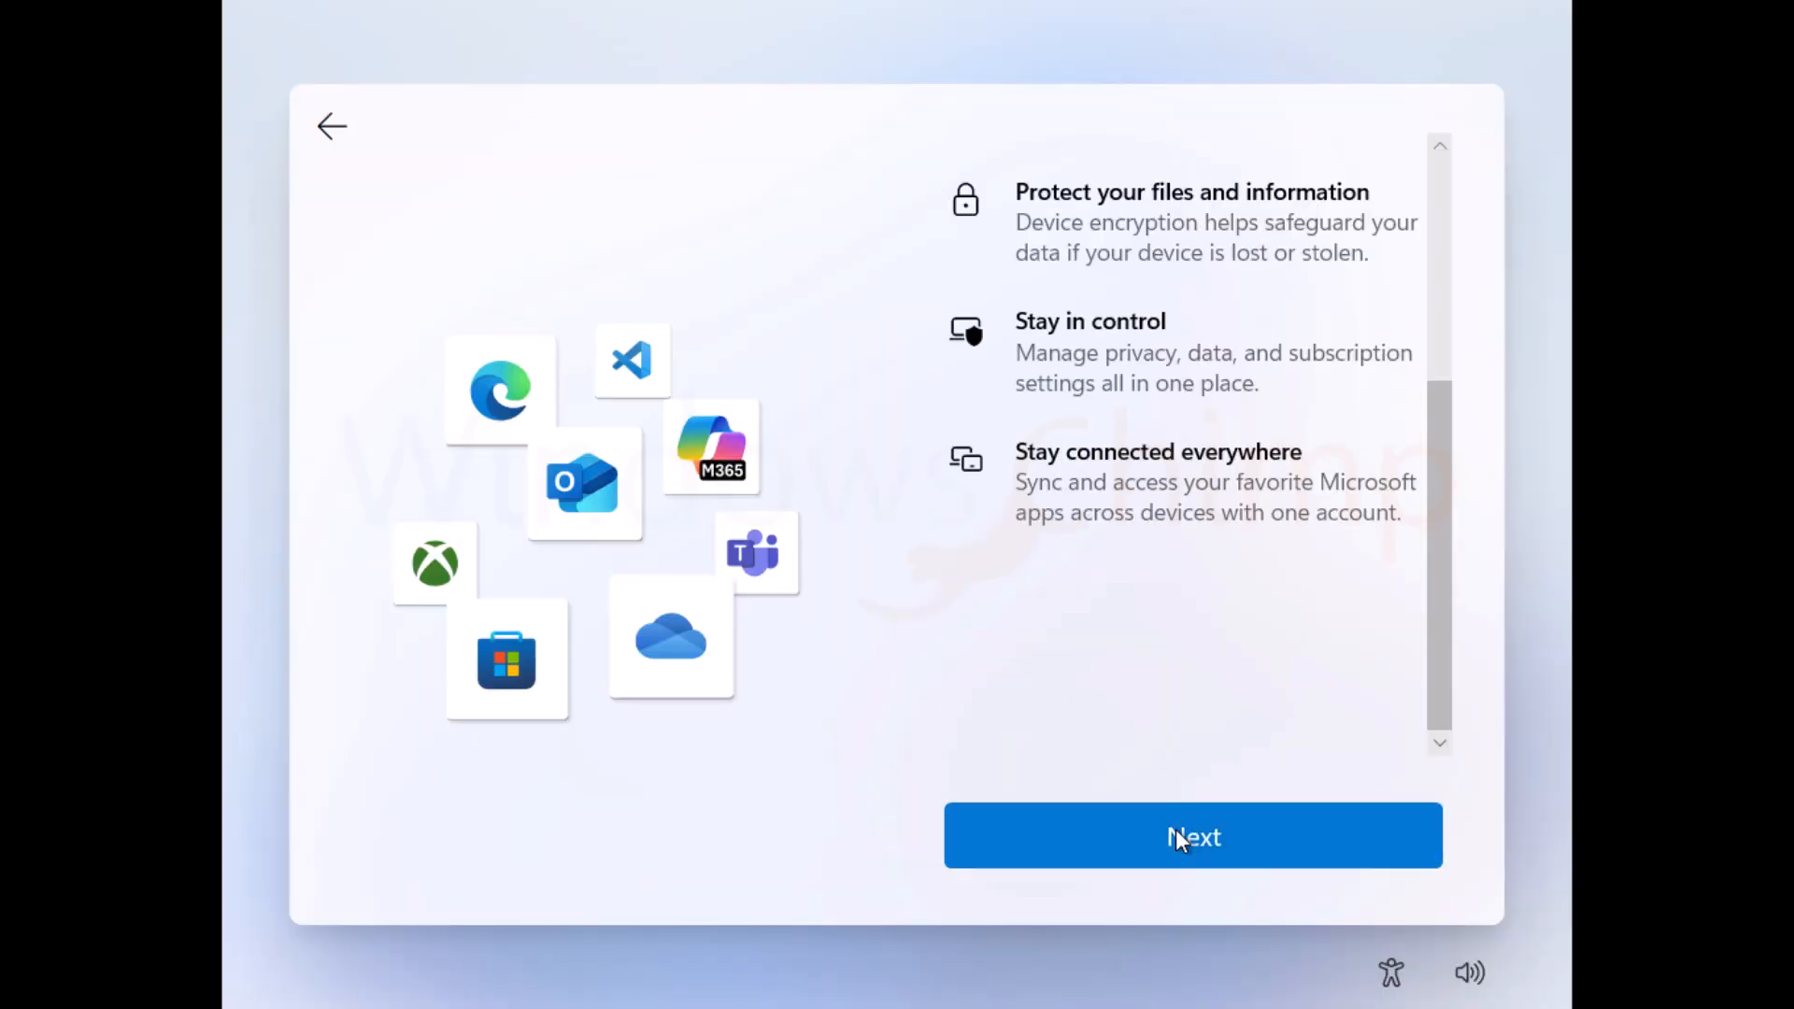
left_click(1178, 830)
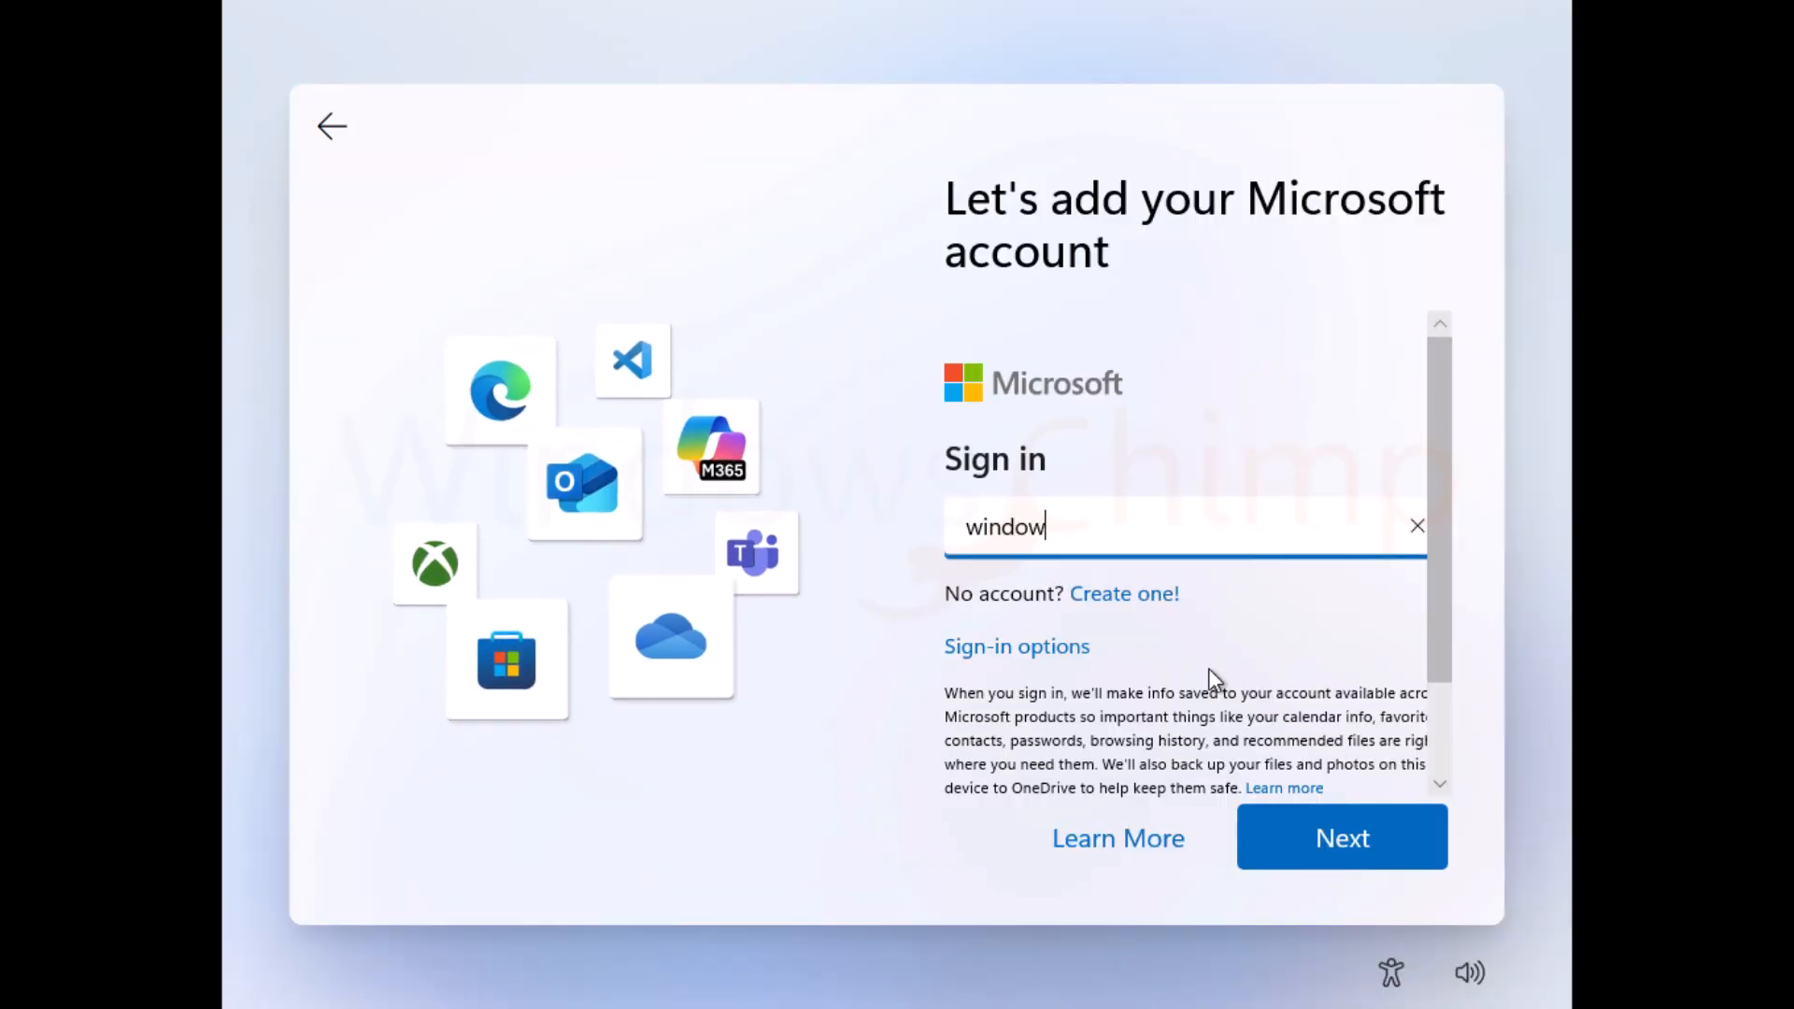
left_click(1343, 838)
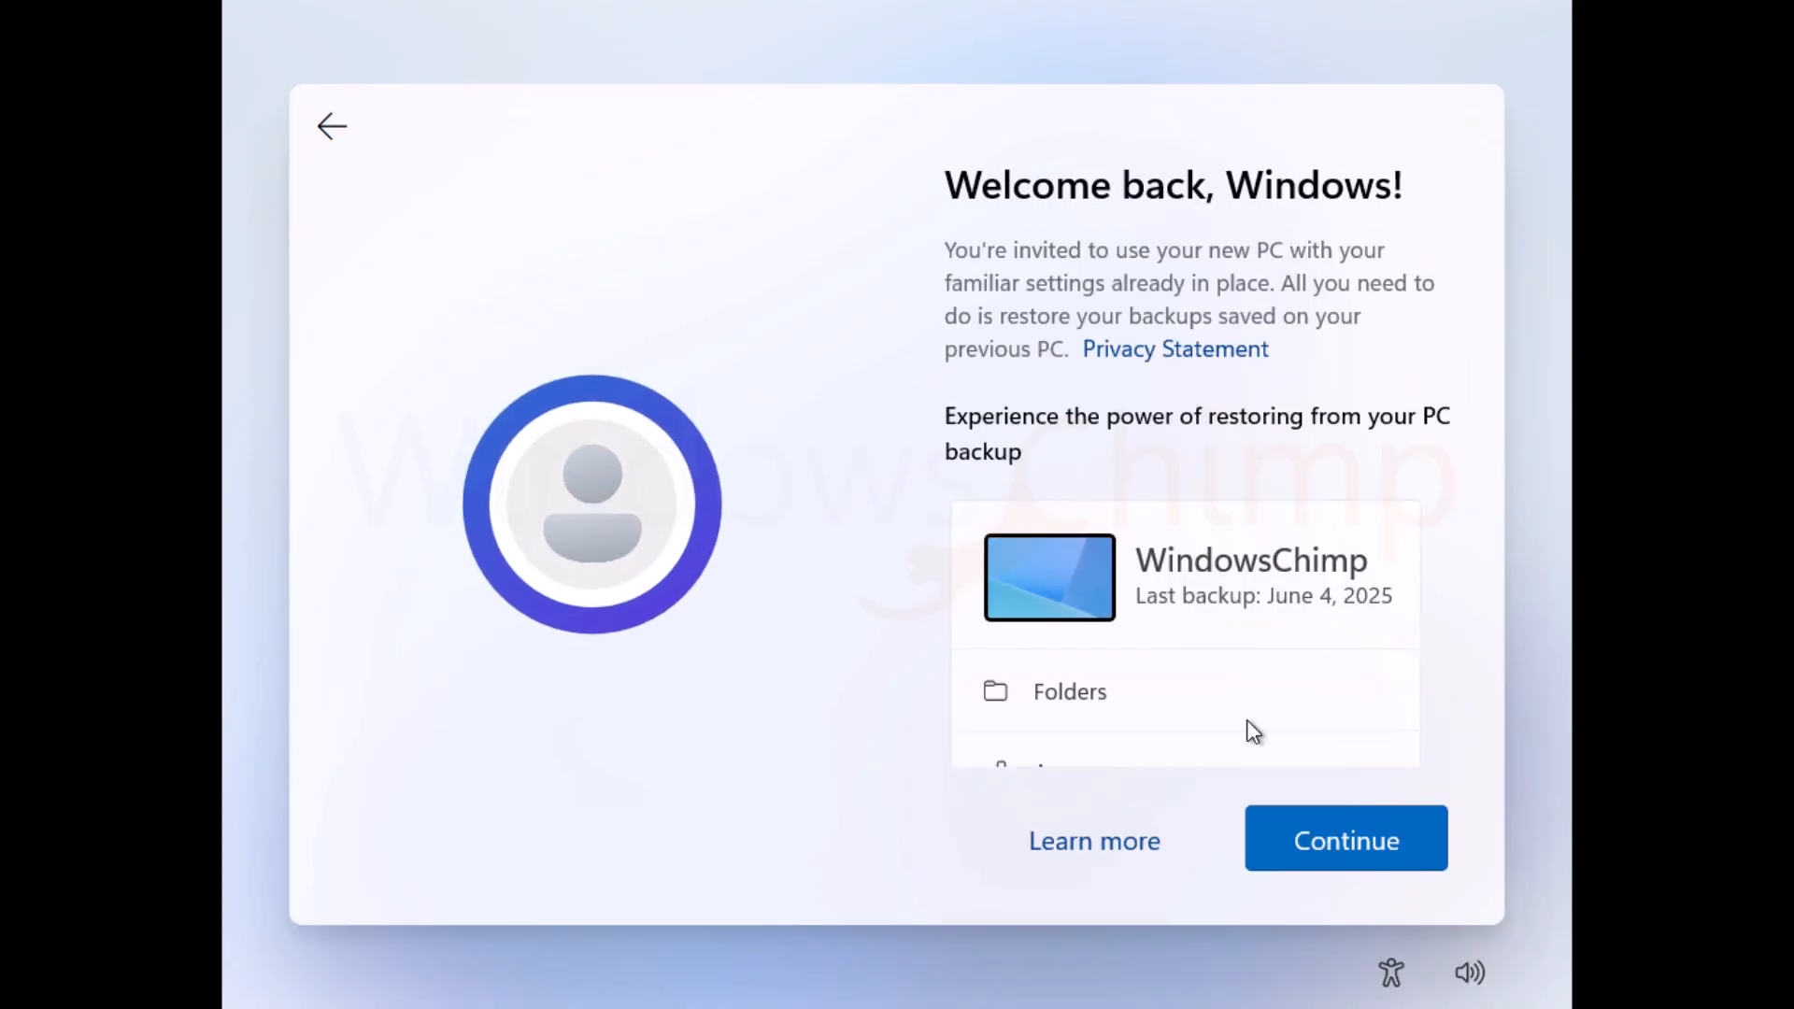
Step: Decline restoring a backup and set the device up as a new PC
scroll(1234, 719, "down", 5)
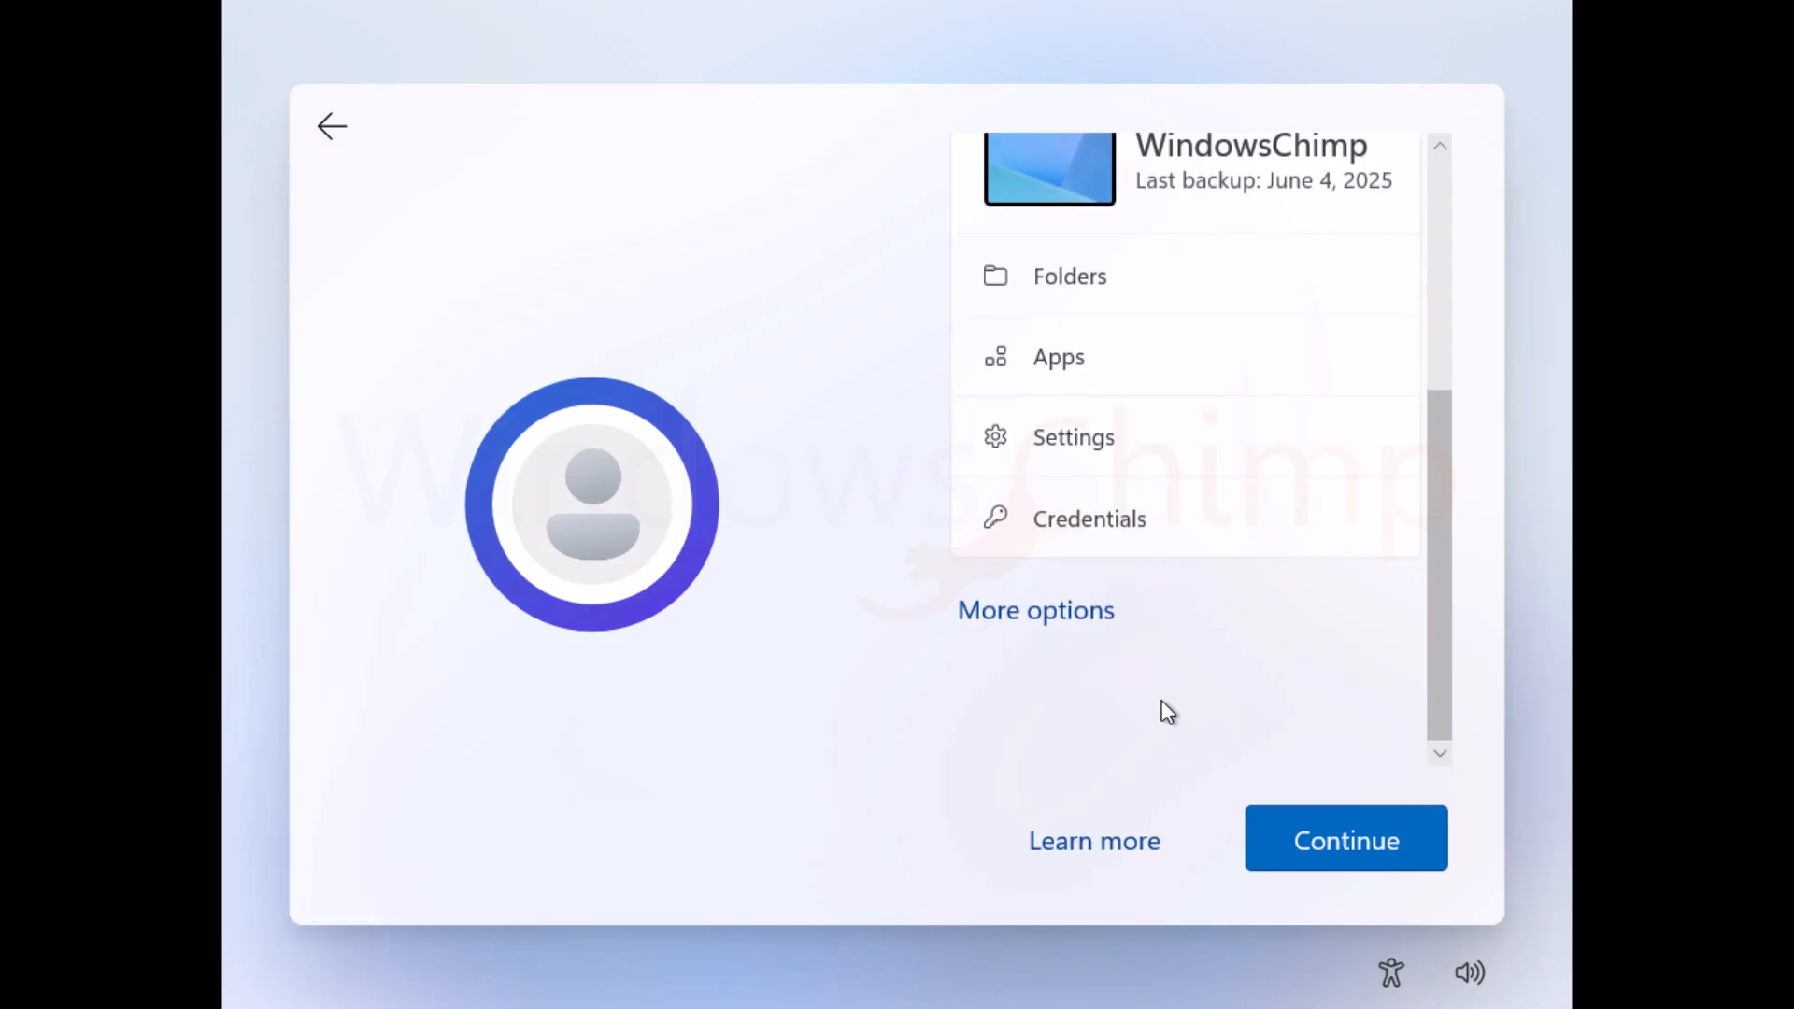
scroll(1175, 509, "up", 2)
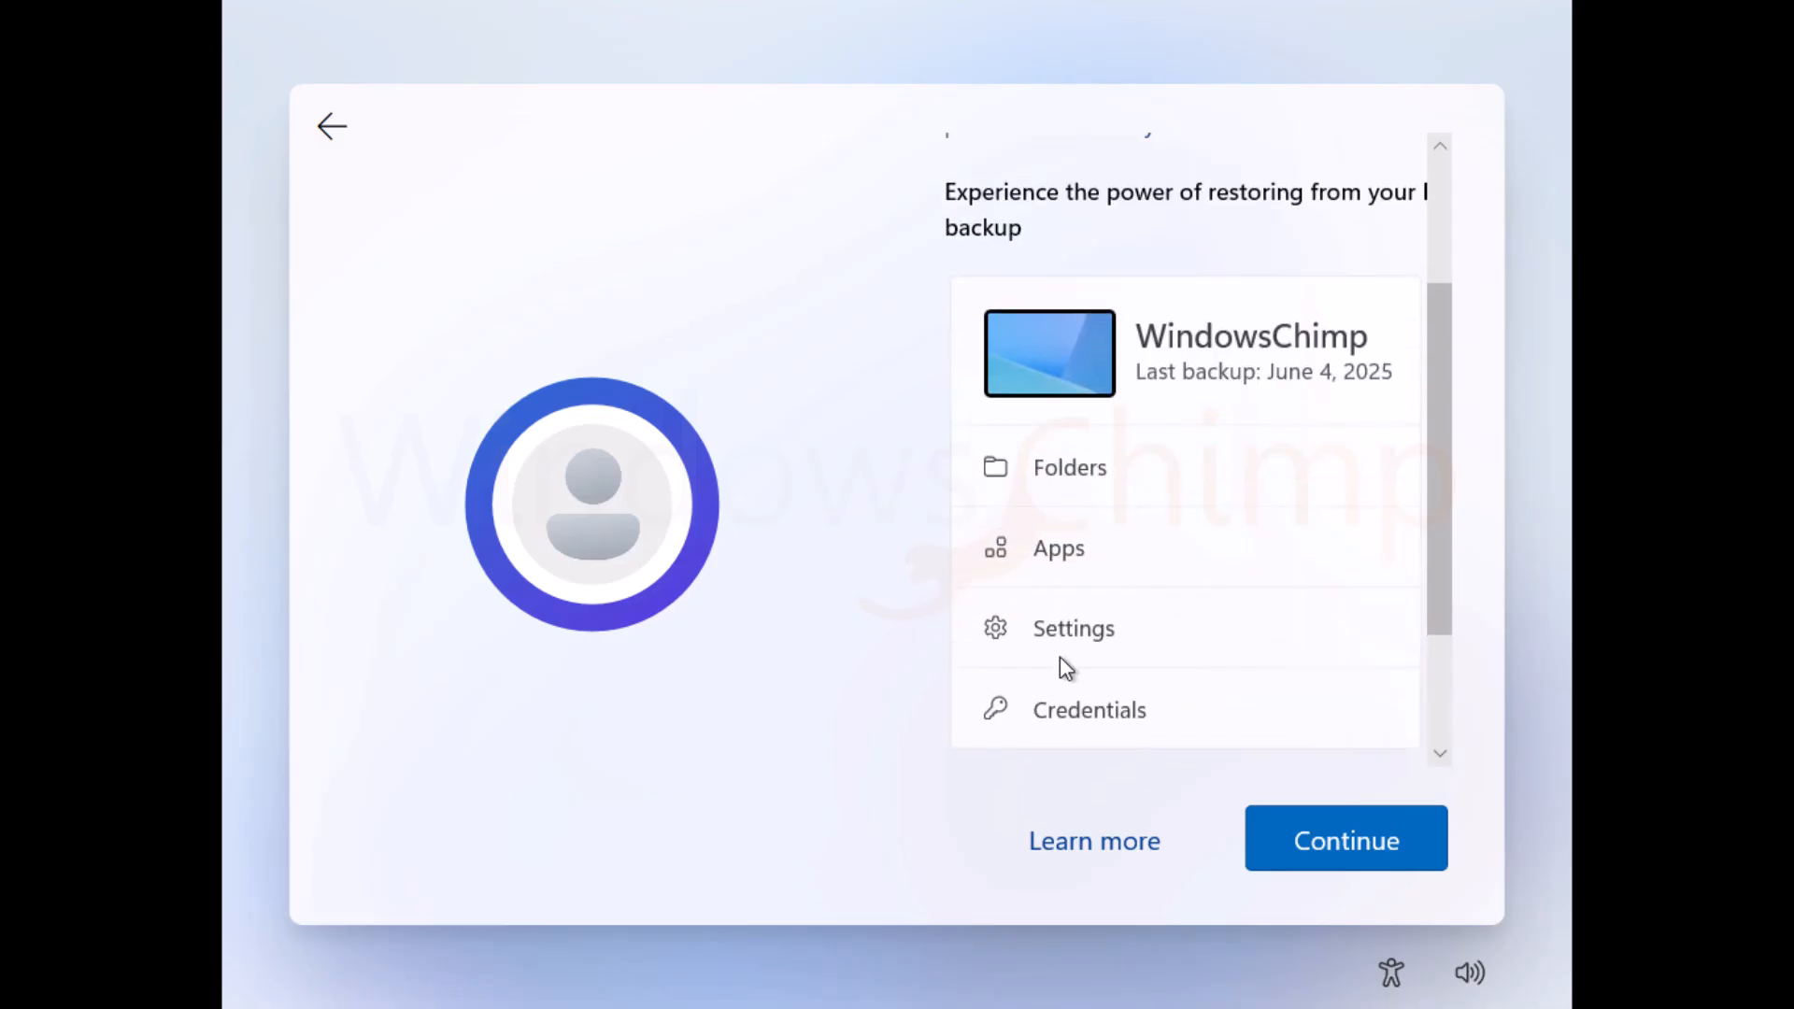
scroll(1060, 664, "down", 2)
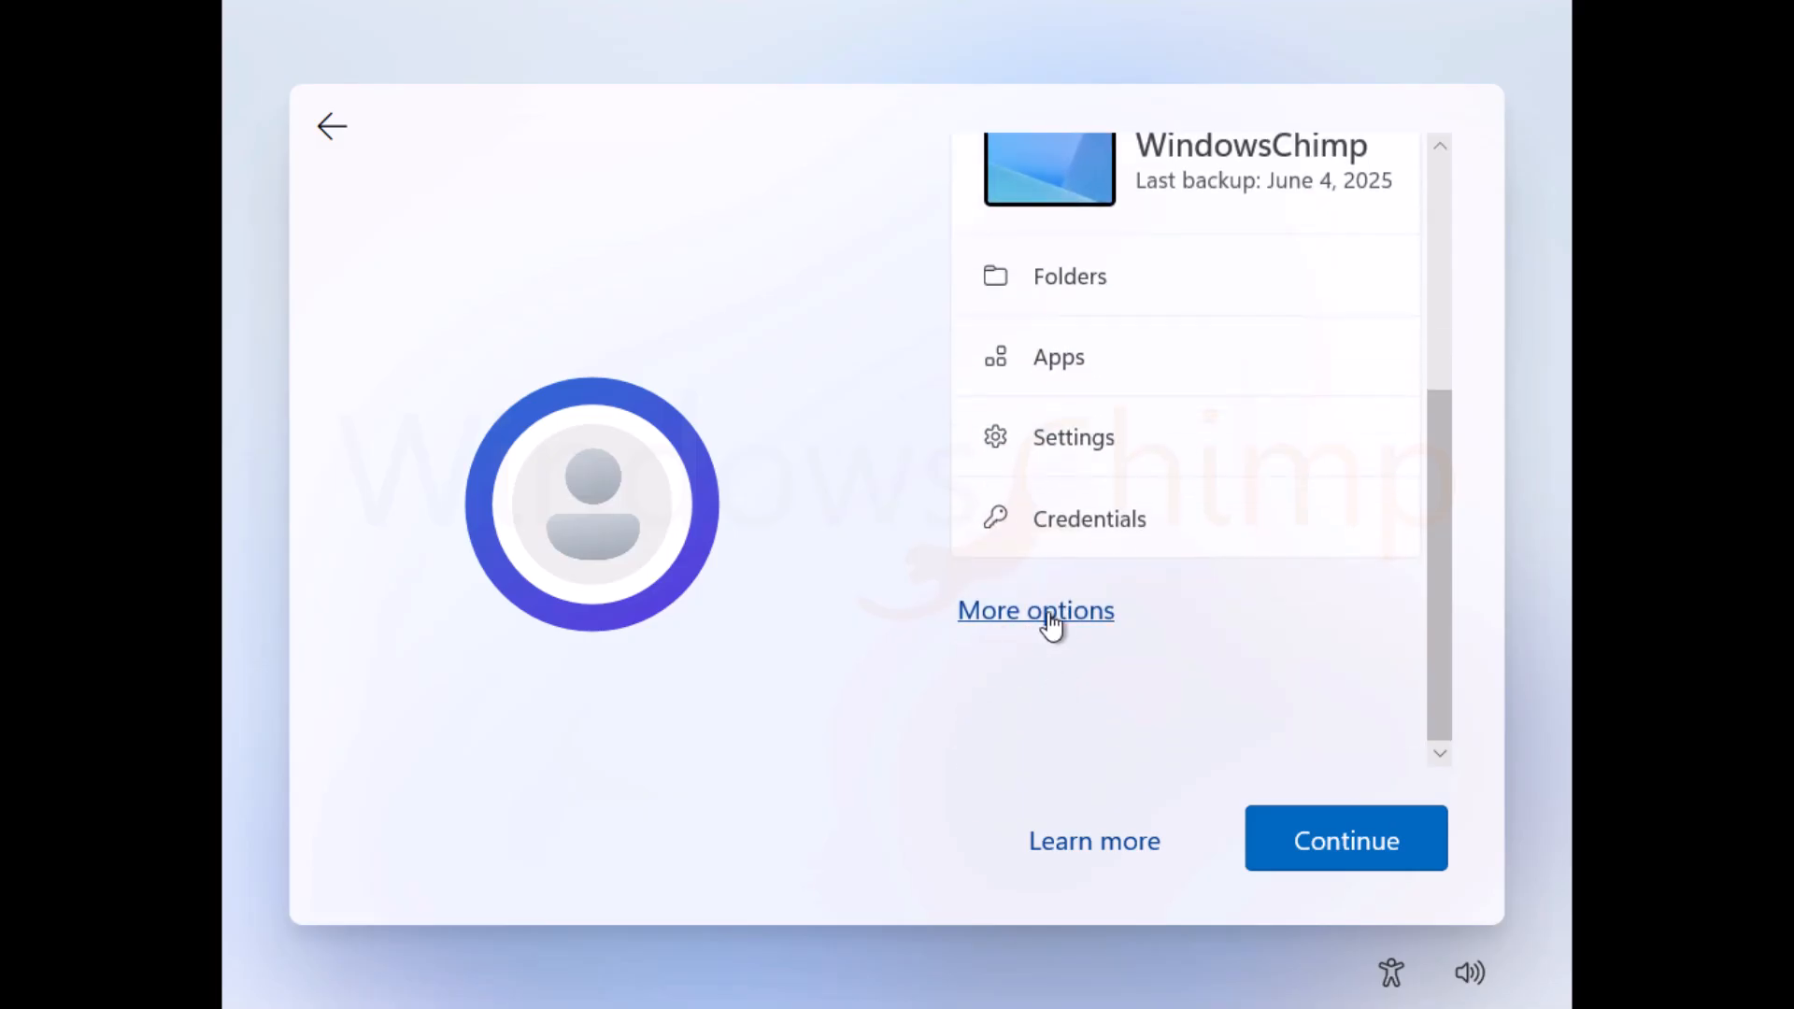
left_click(1049, 615)
scroll(1126, 552, "down", 3)
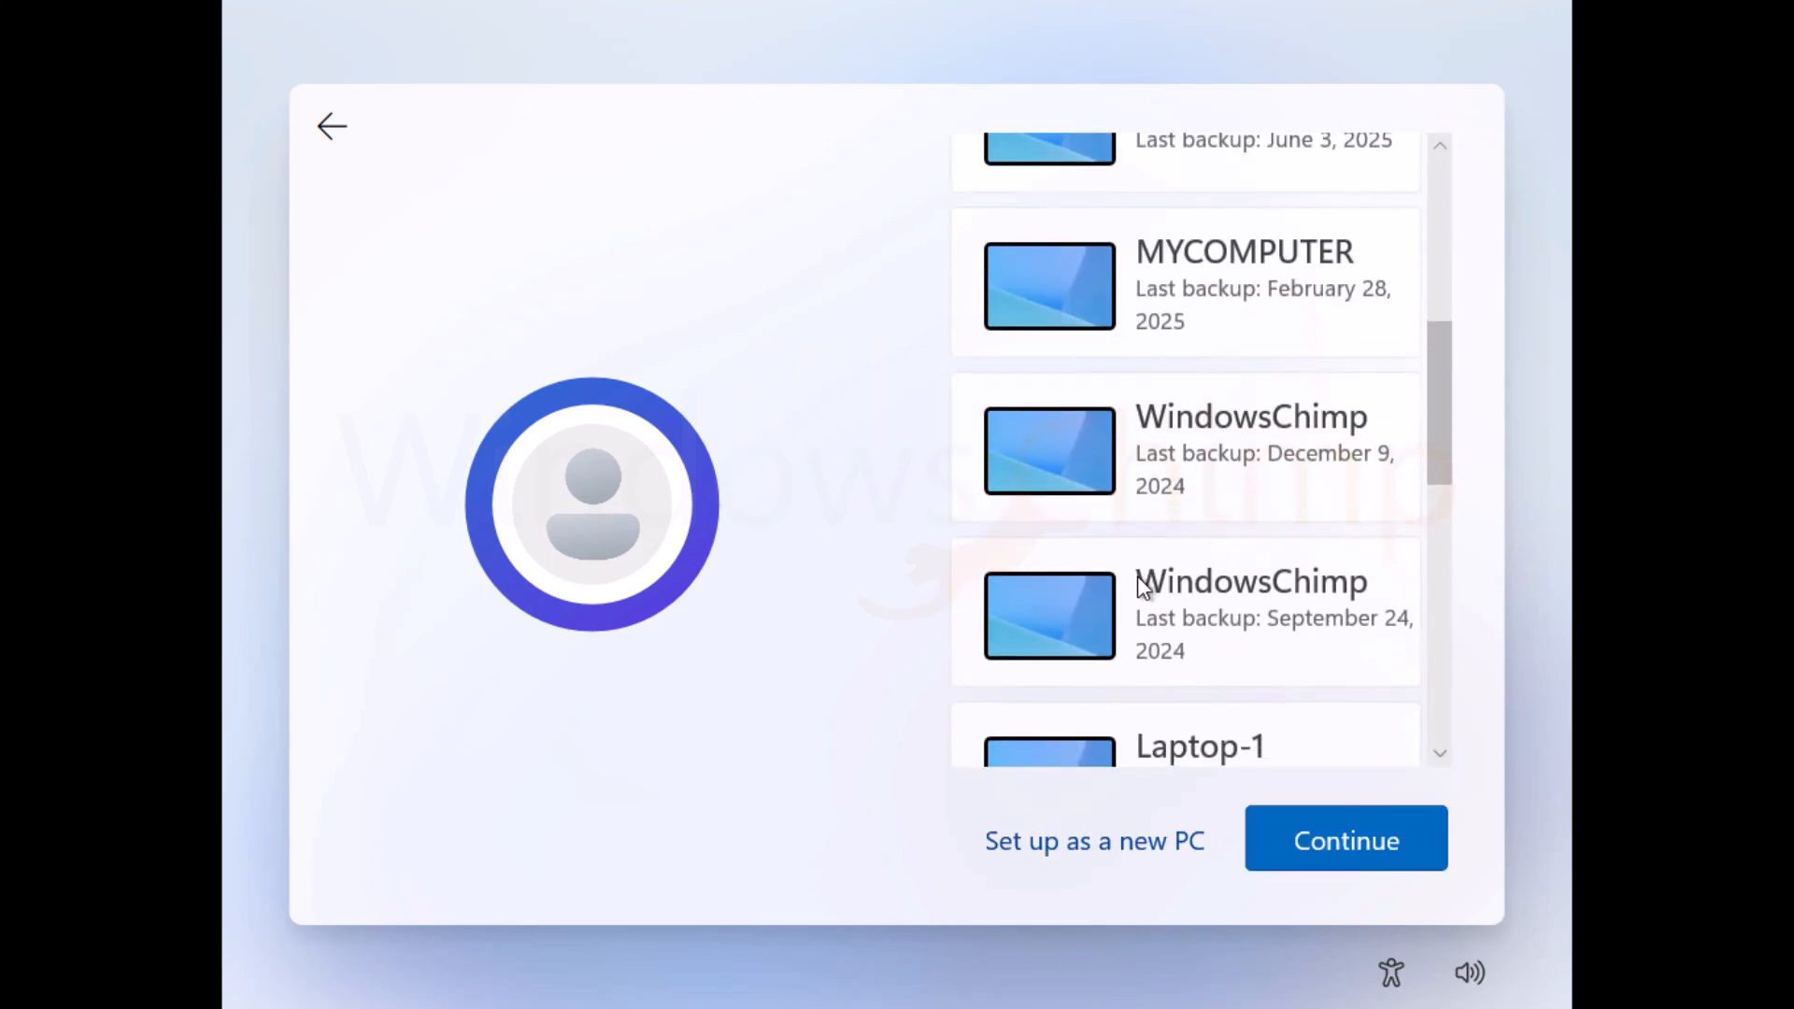
scroll(1136, 589, "down", 5)
scroll(1271, 681, "down", 2)
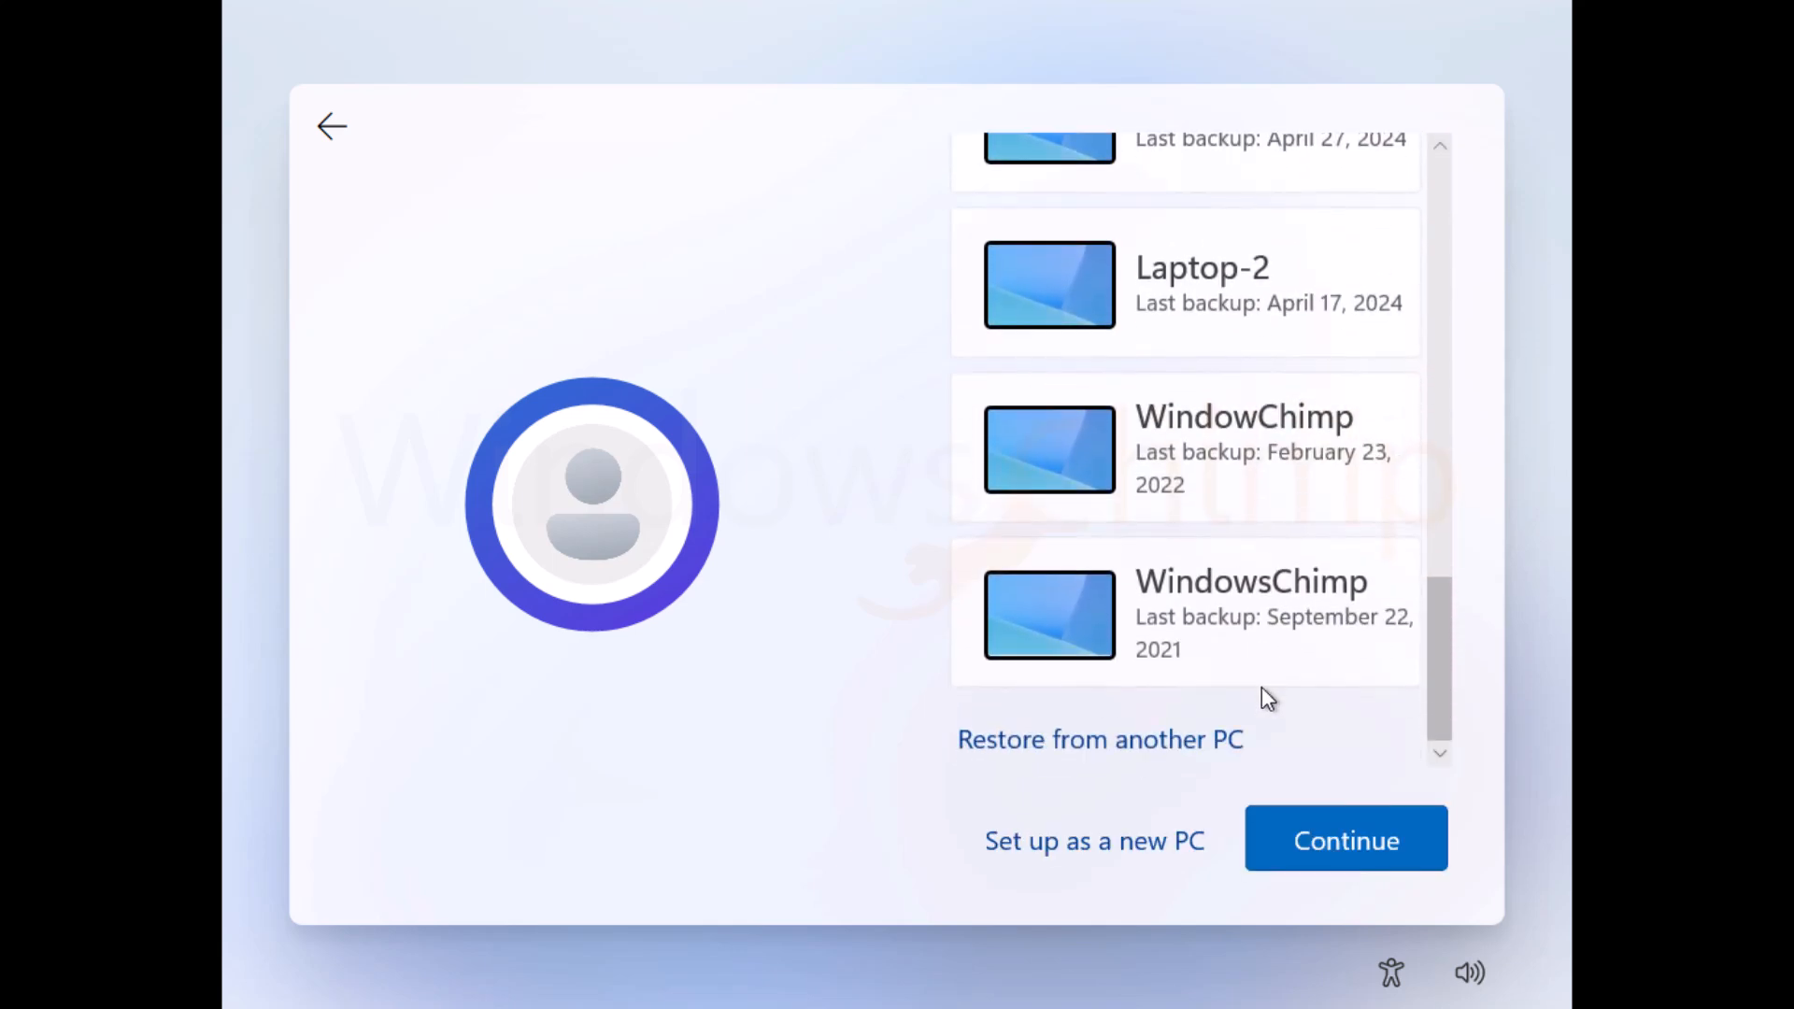
left_click(1074, 843)
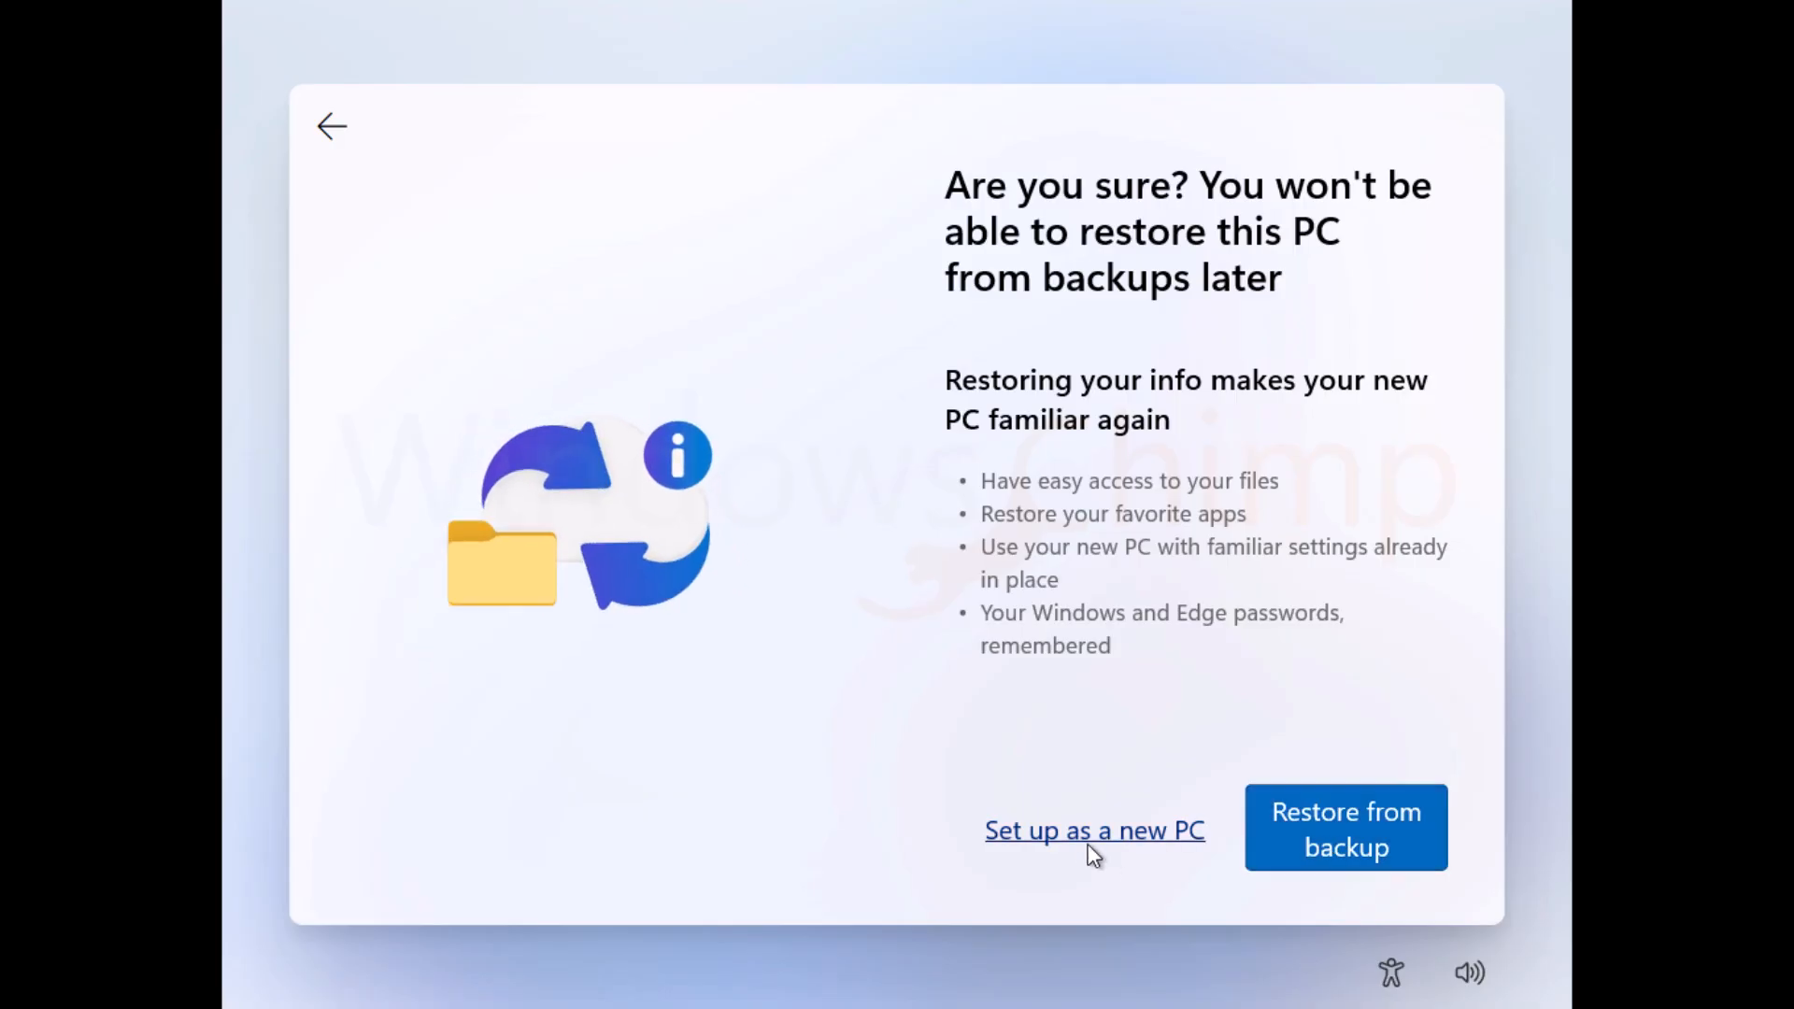
left_click(1092, 843)
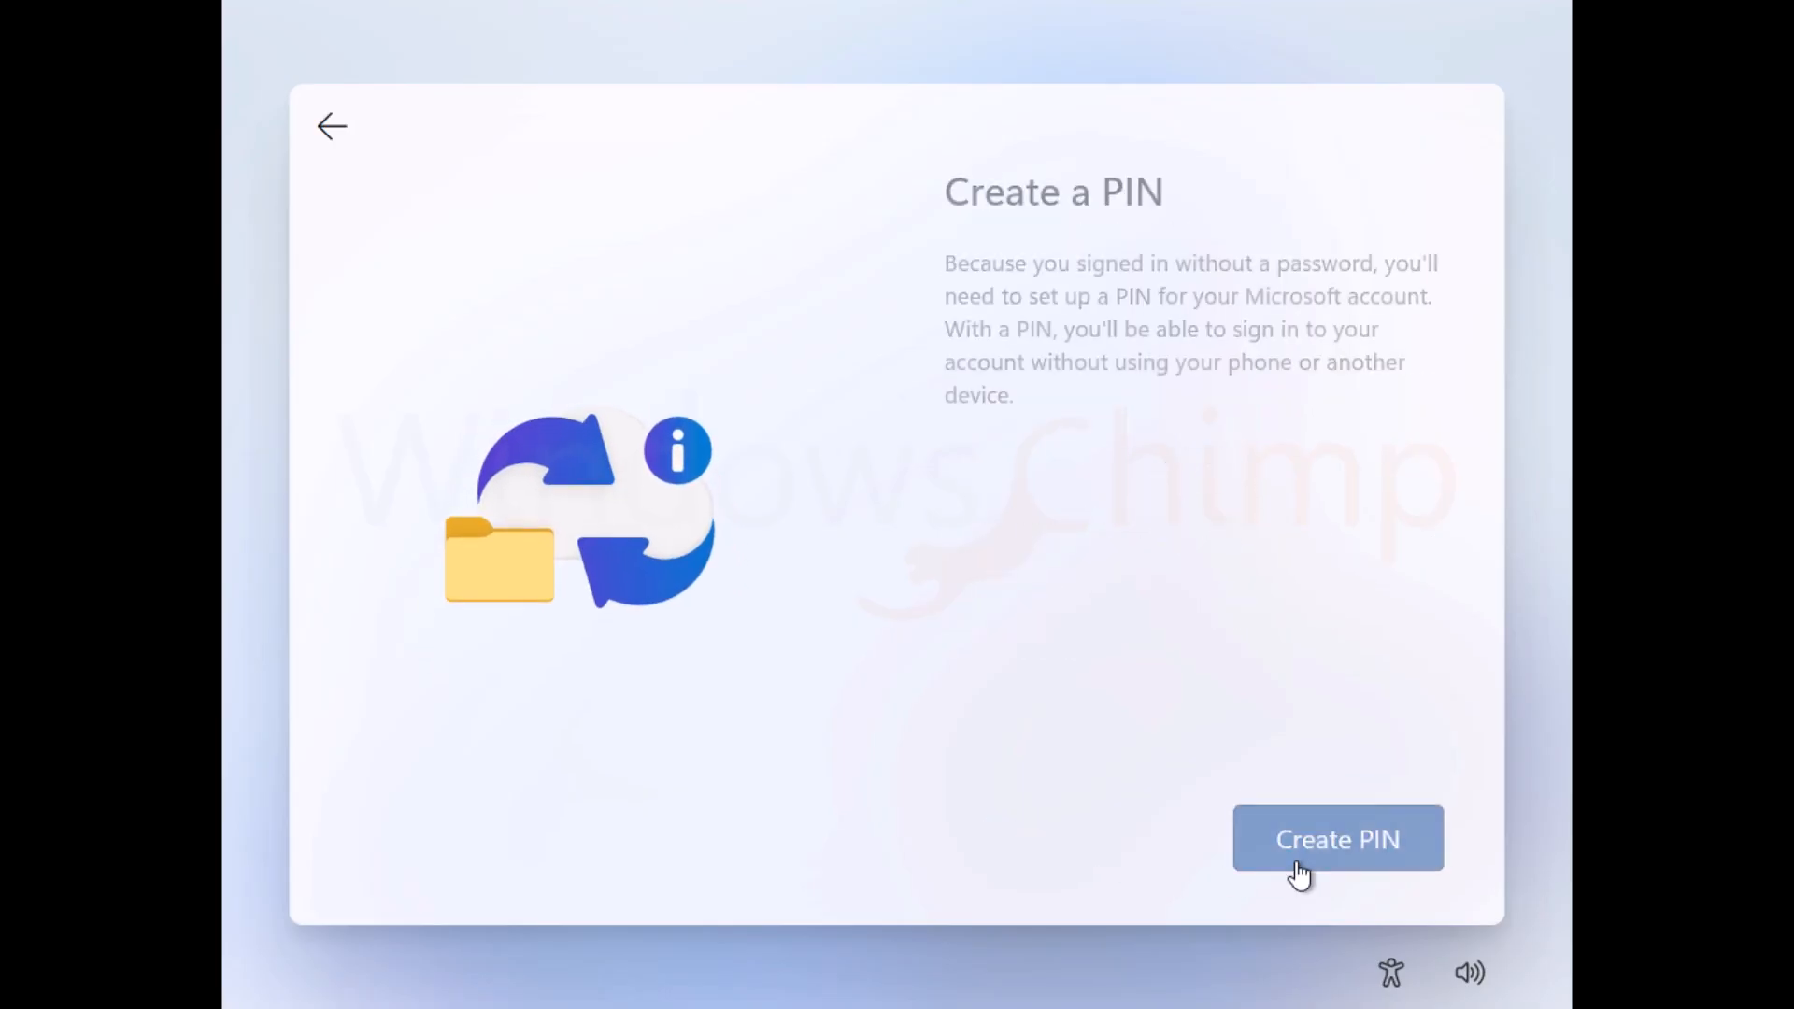
Step: Create and save a sign-in PIN
left_click(1316, 849)
key("Tab")
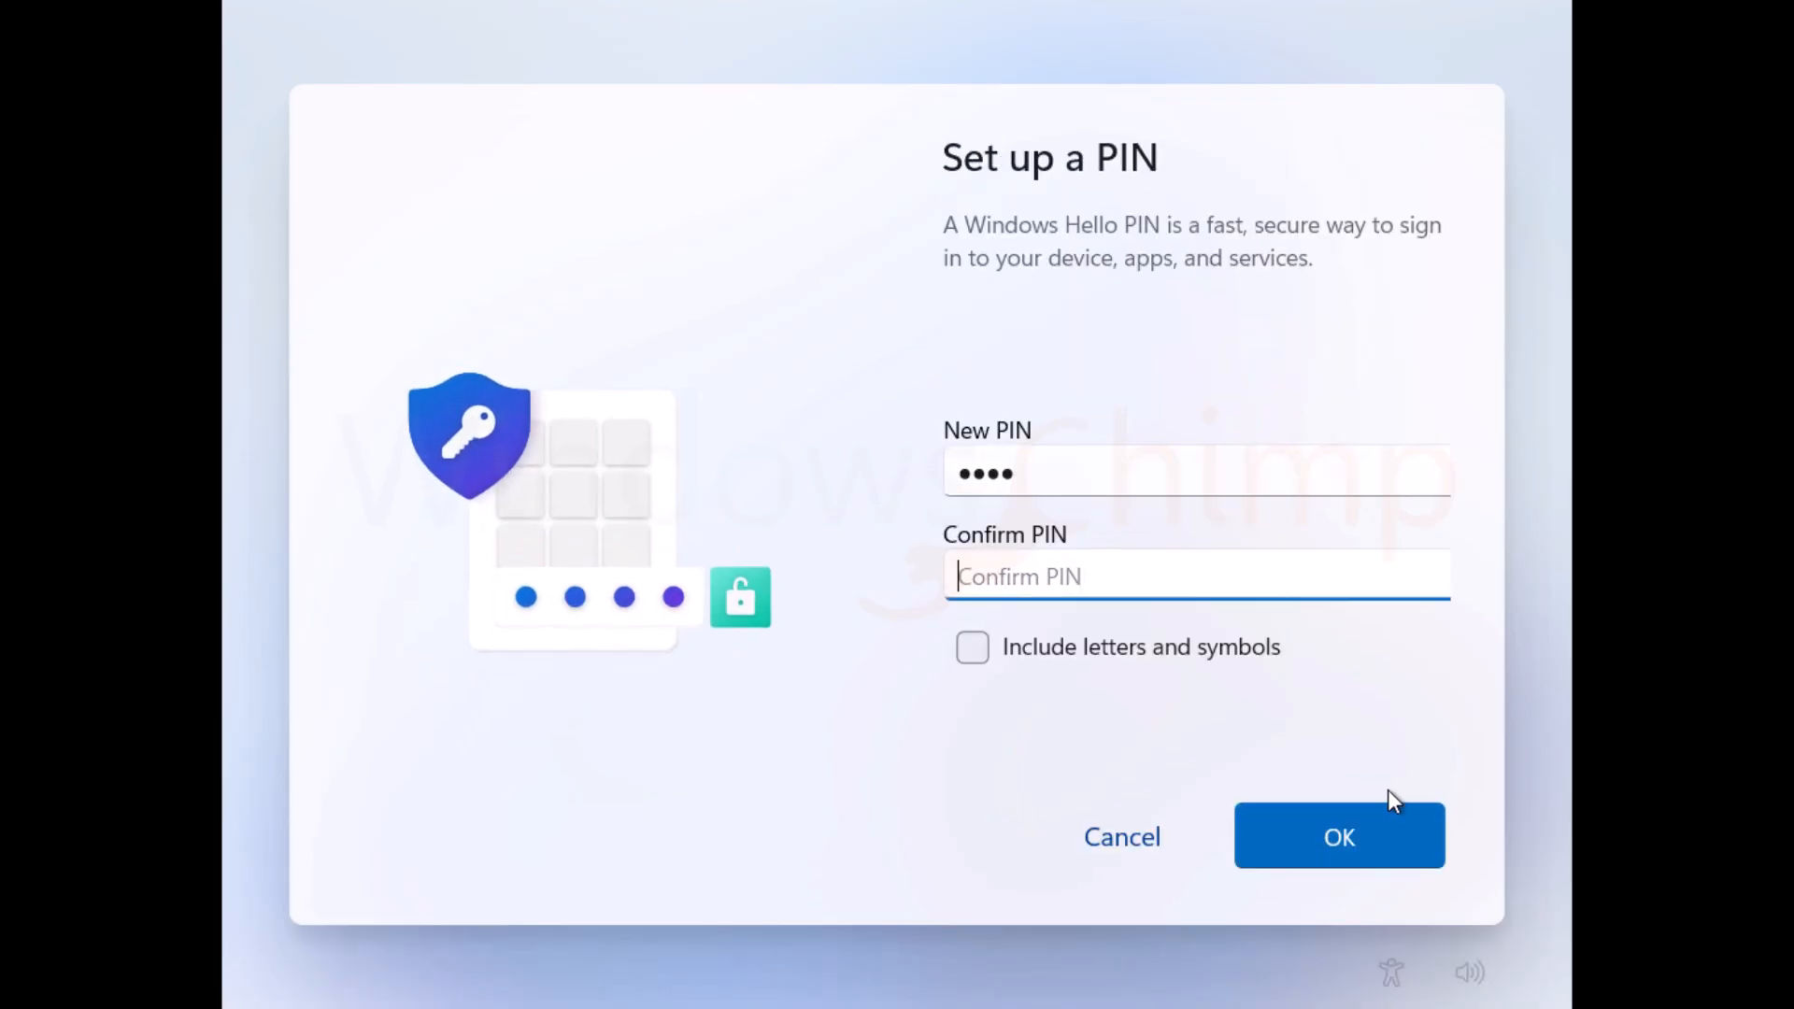
type("1234")
left_click(1354, 853)
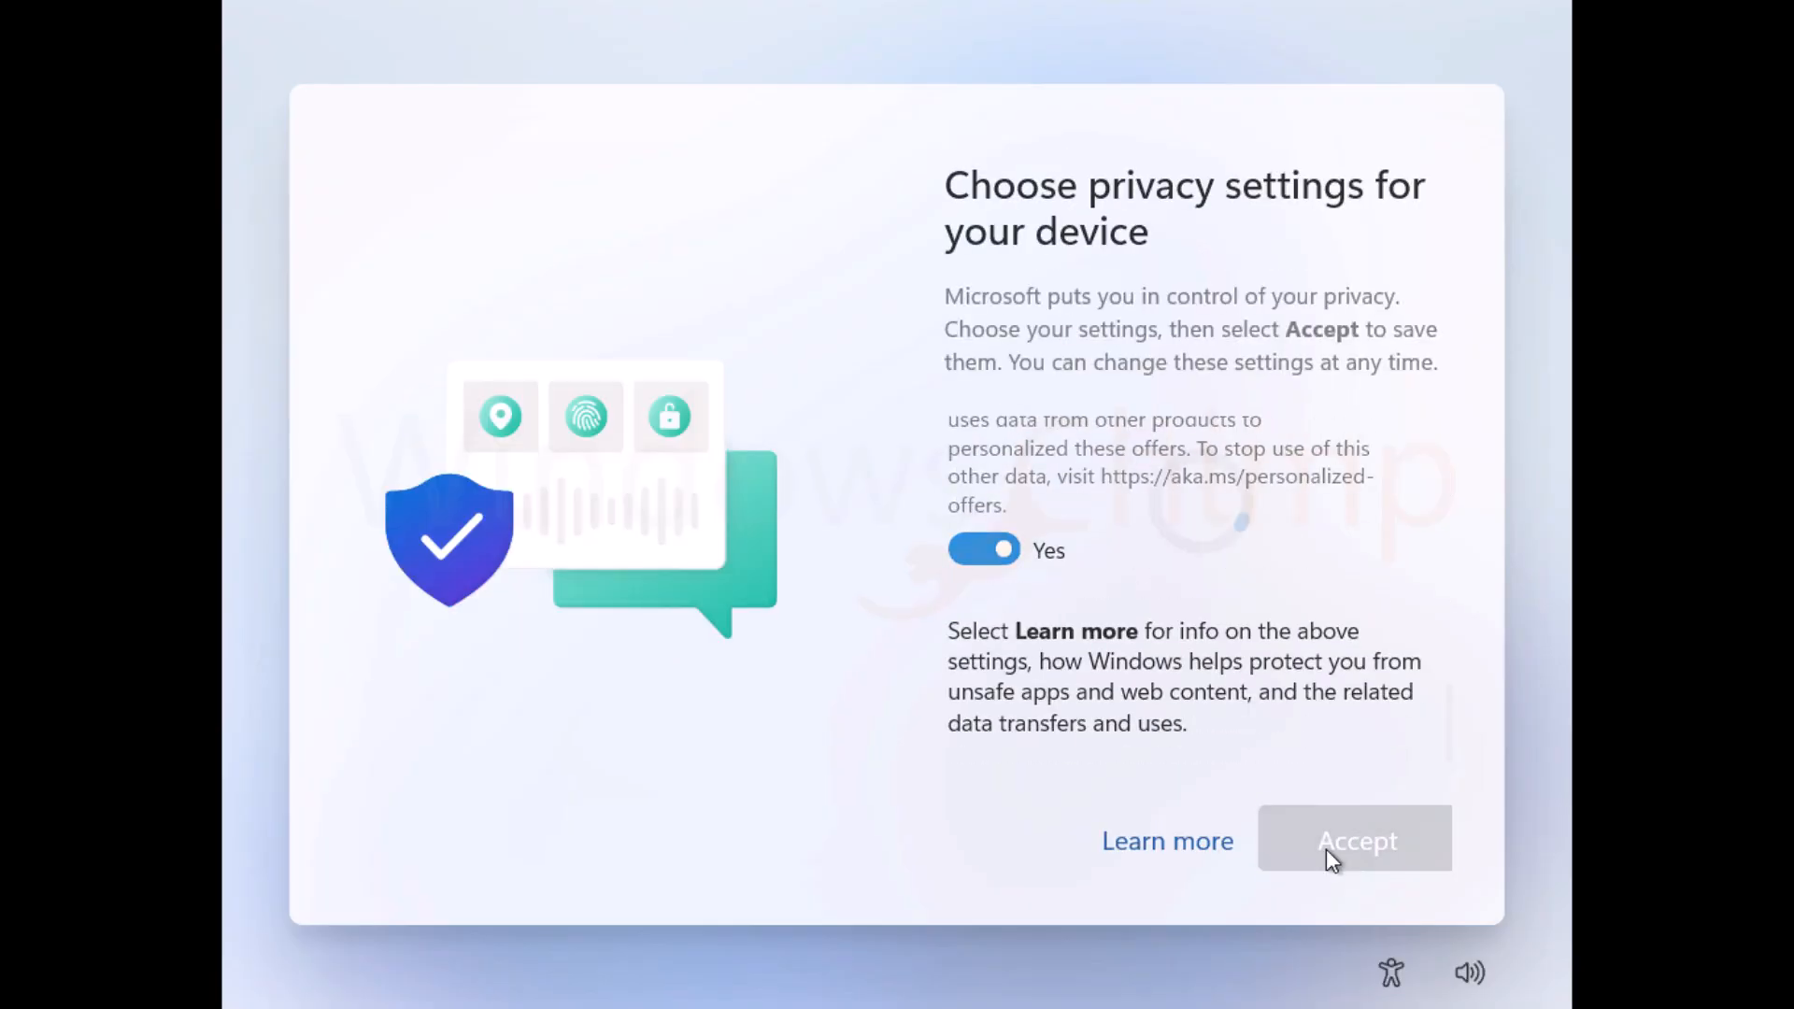
Step: Accept privacy settings and skip the customization, phone backup, OneDrive, Microsoft 365 and Game Pass offers
left_click(1332, 852)
left_click(1061, 852)
left_click(1073, 849)
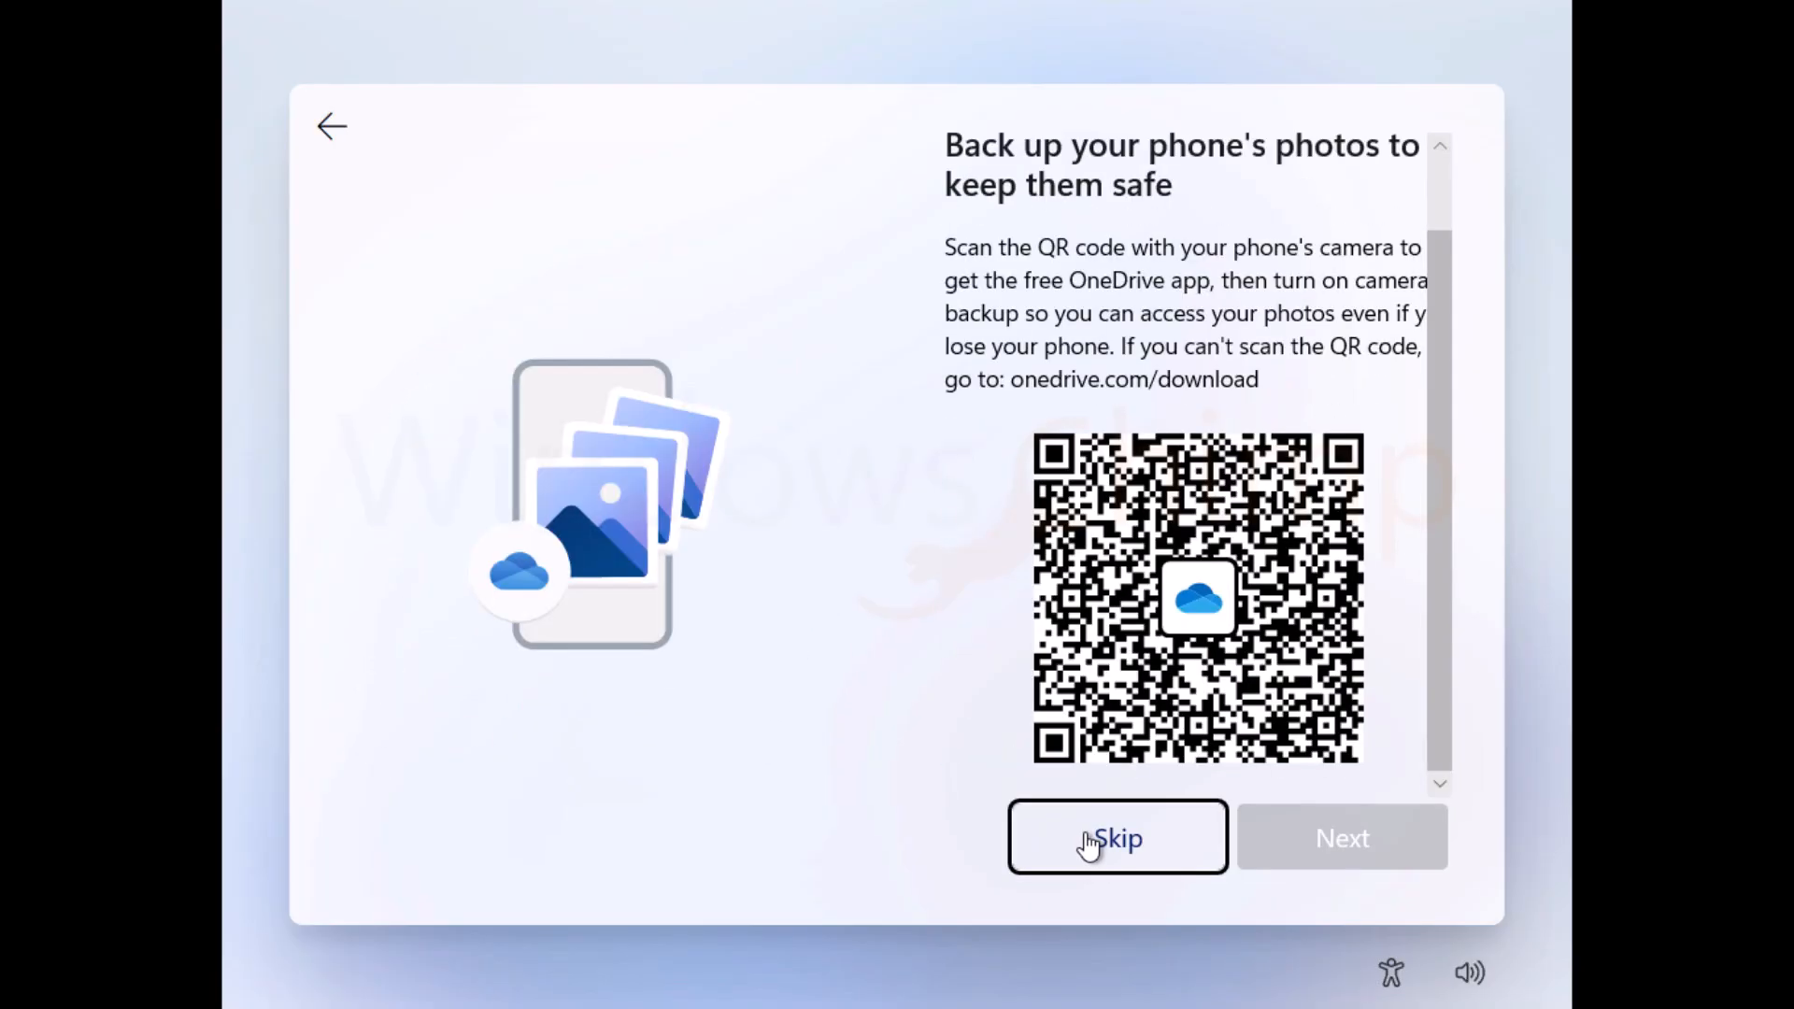
left_click(1087, 843)
left_click(1111, 843)
left_click(1314, 845)
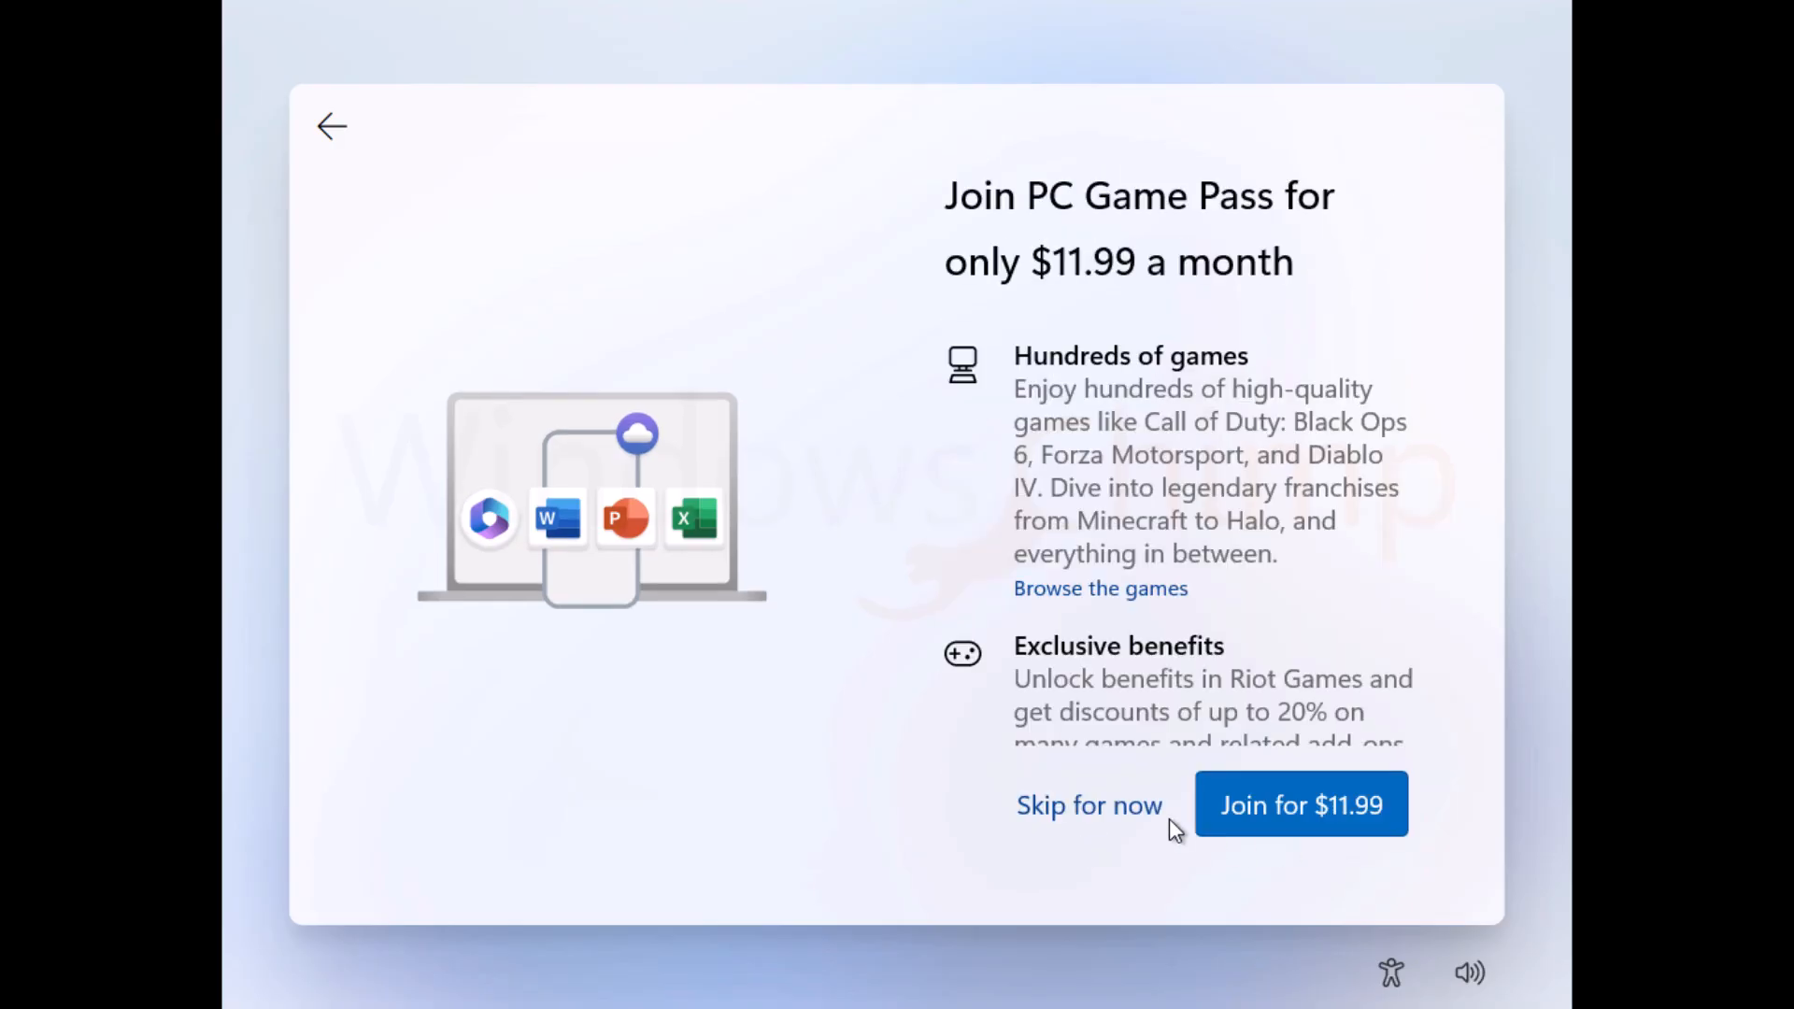
left_click(1133, 809)
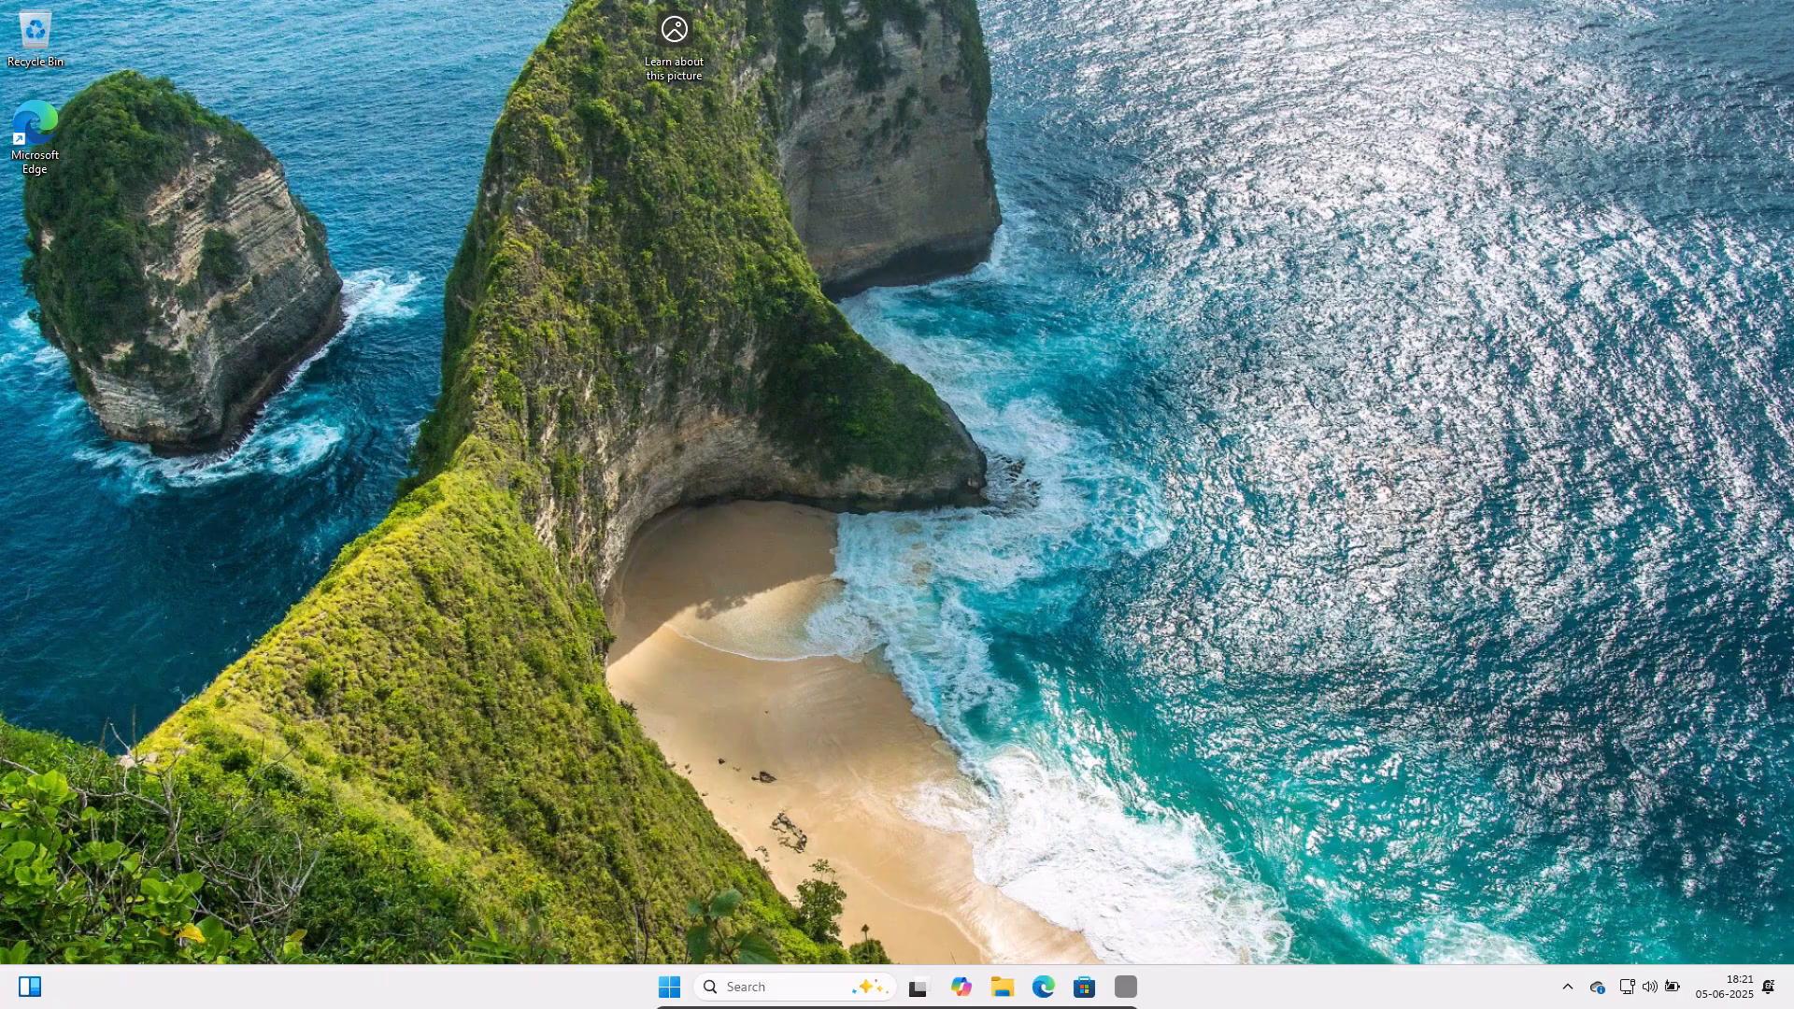
Step: Run winver, then view System > About to confirm Windows 11 Pro 23H2, build 22631.5415
key("super+r")
type("winver")
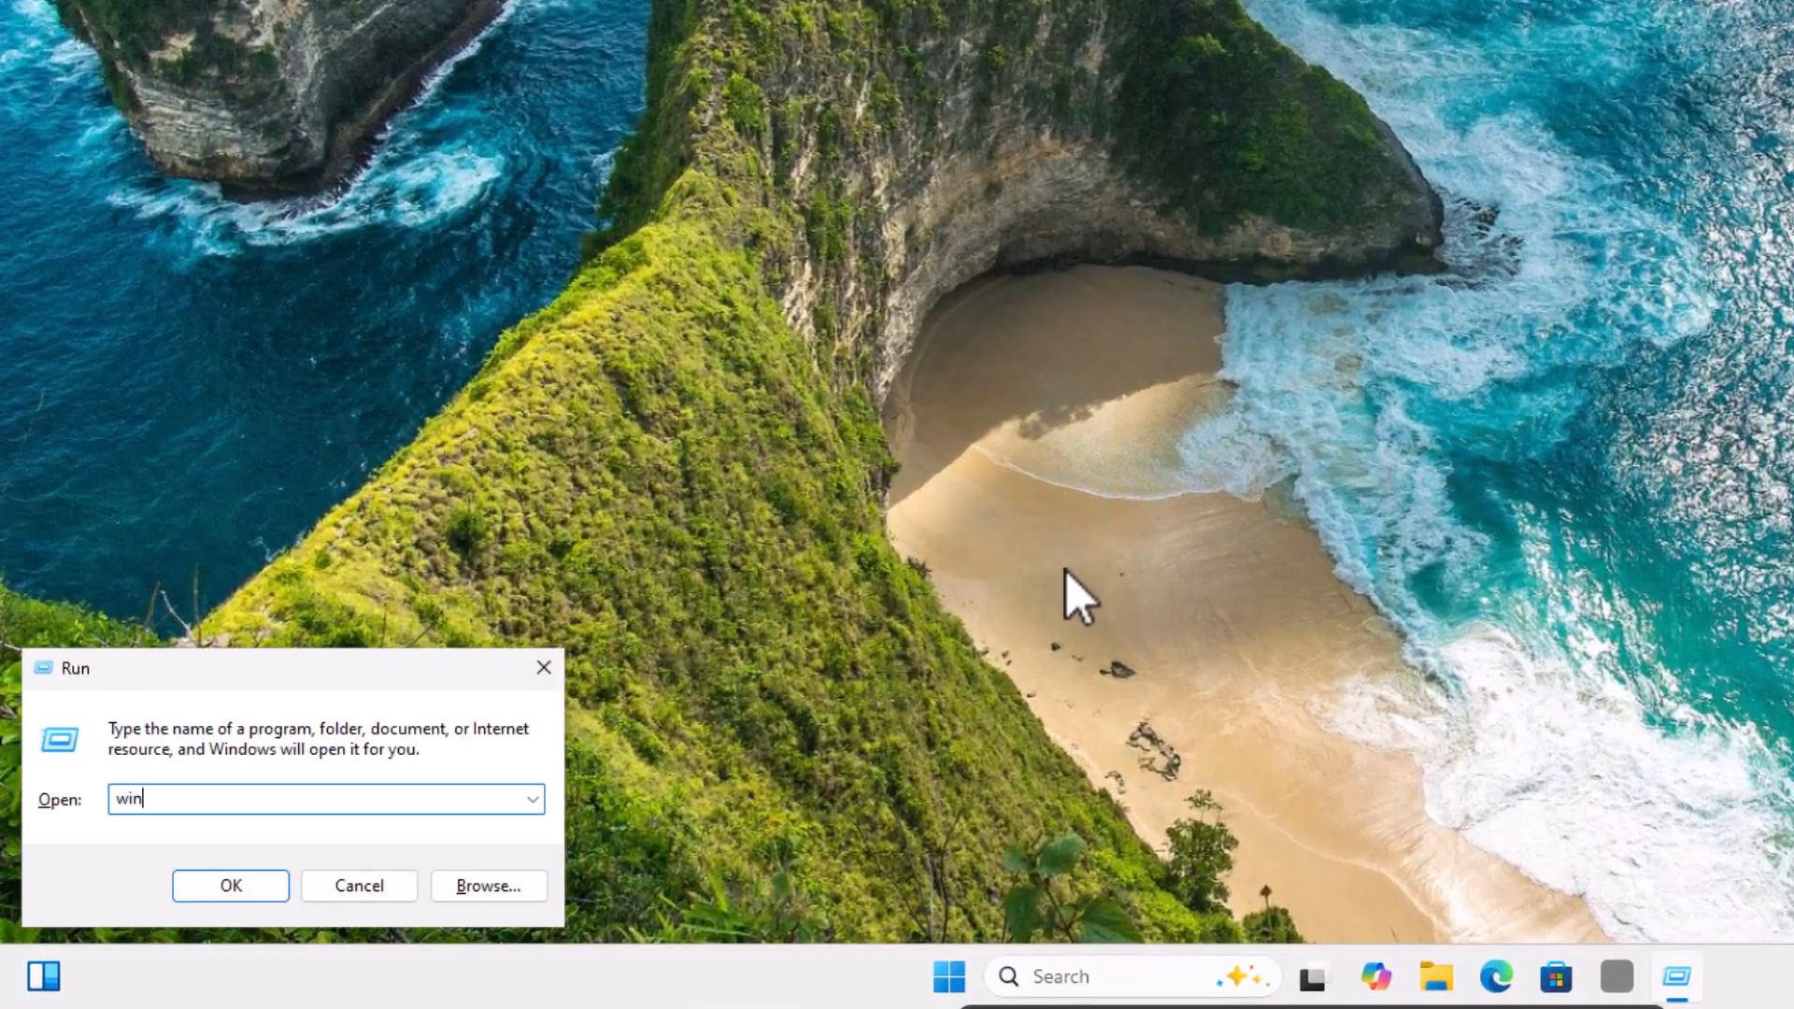
key("Return")
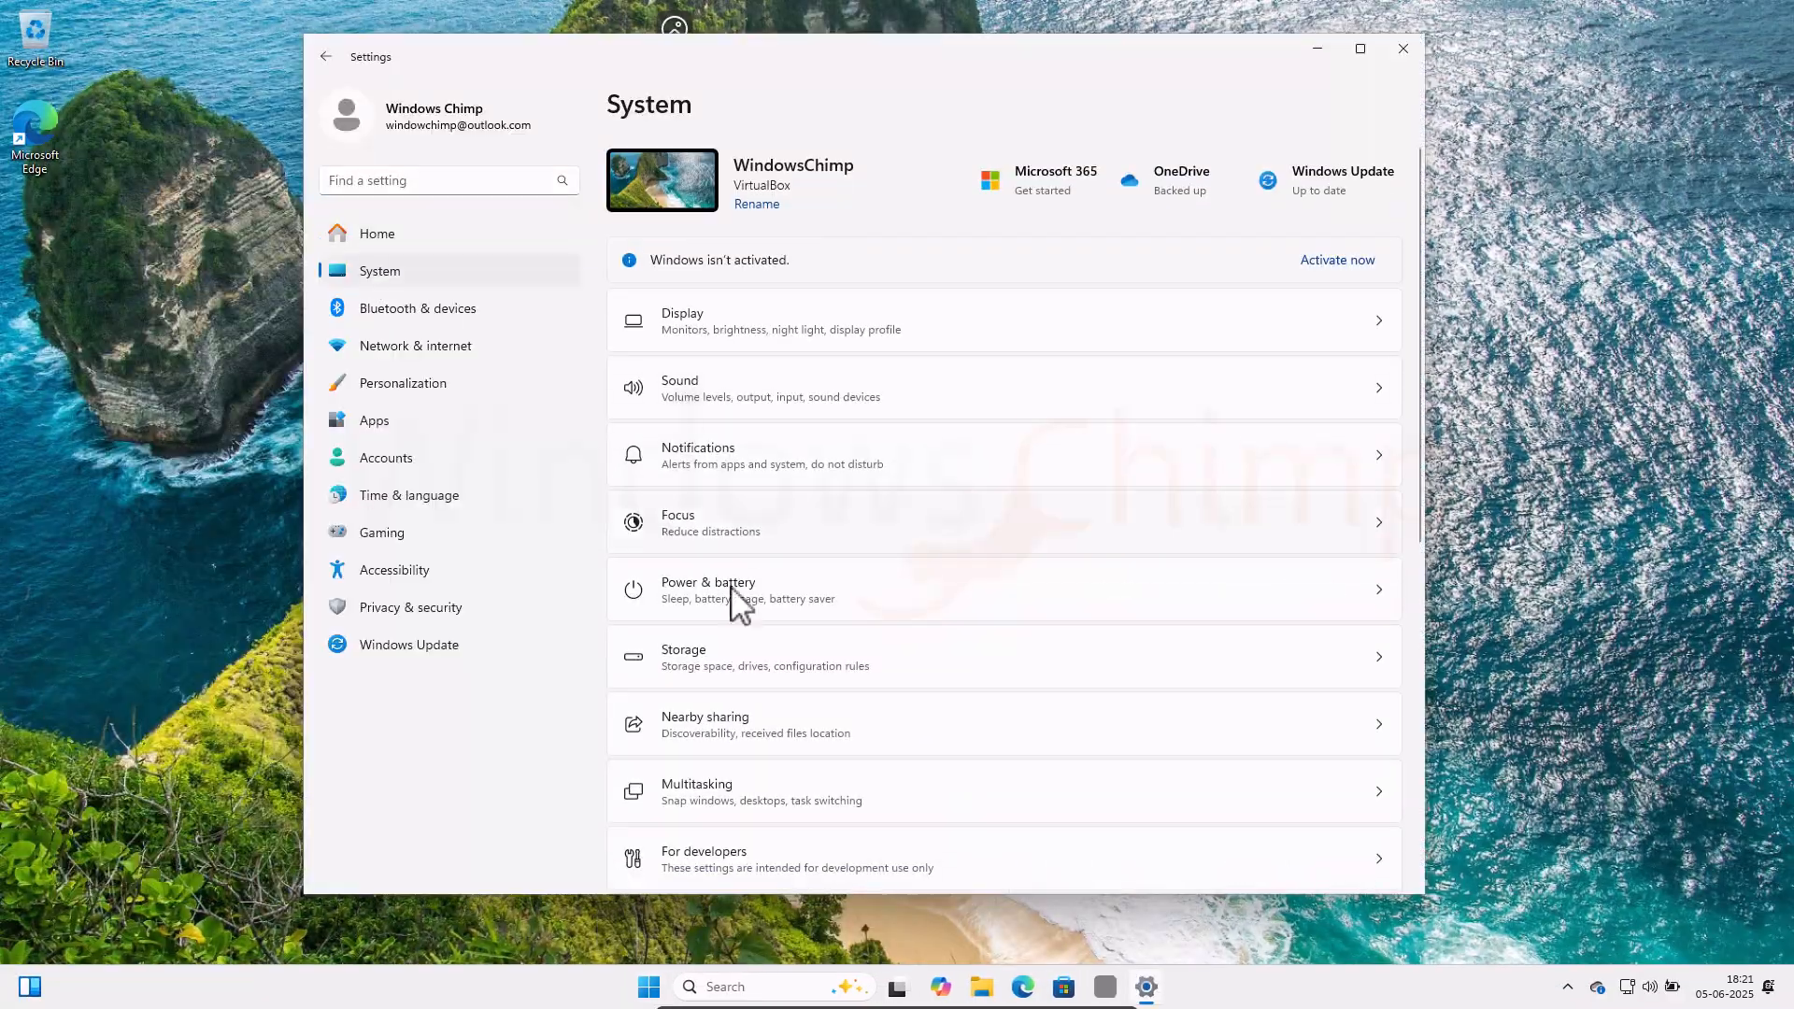
scroll(738, 603, "down", 7)
left_click(750, 811)
scroll(789, 468, "down", 4)
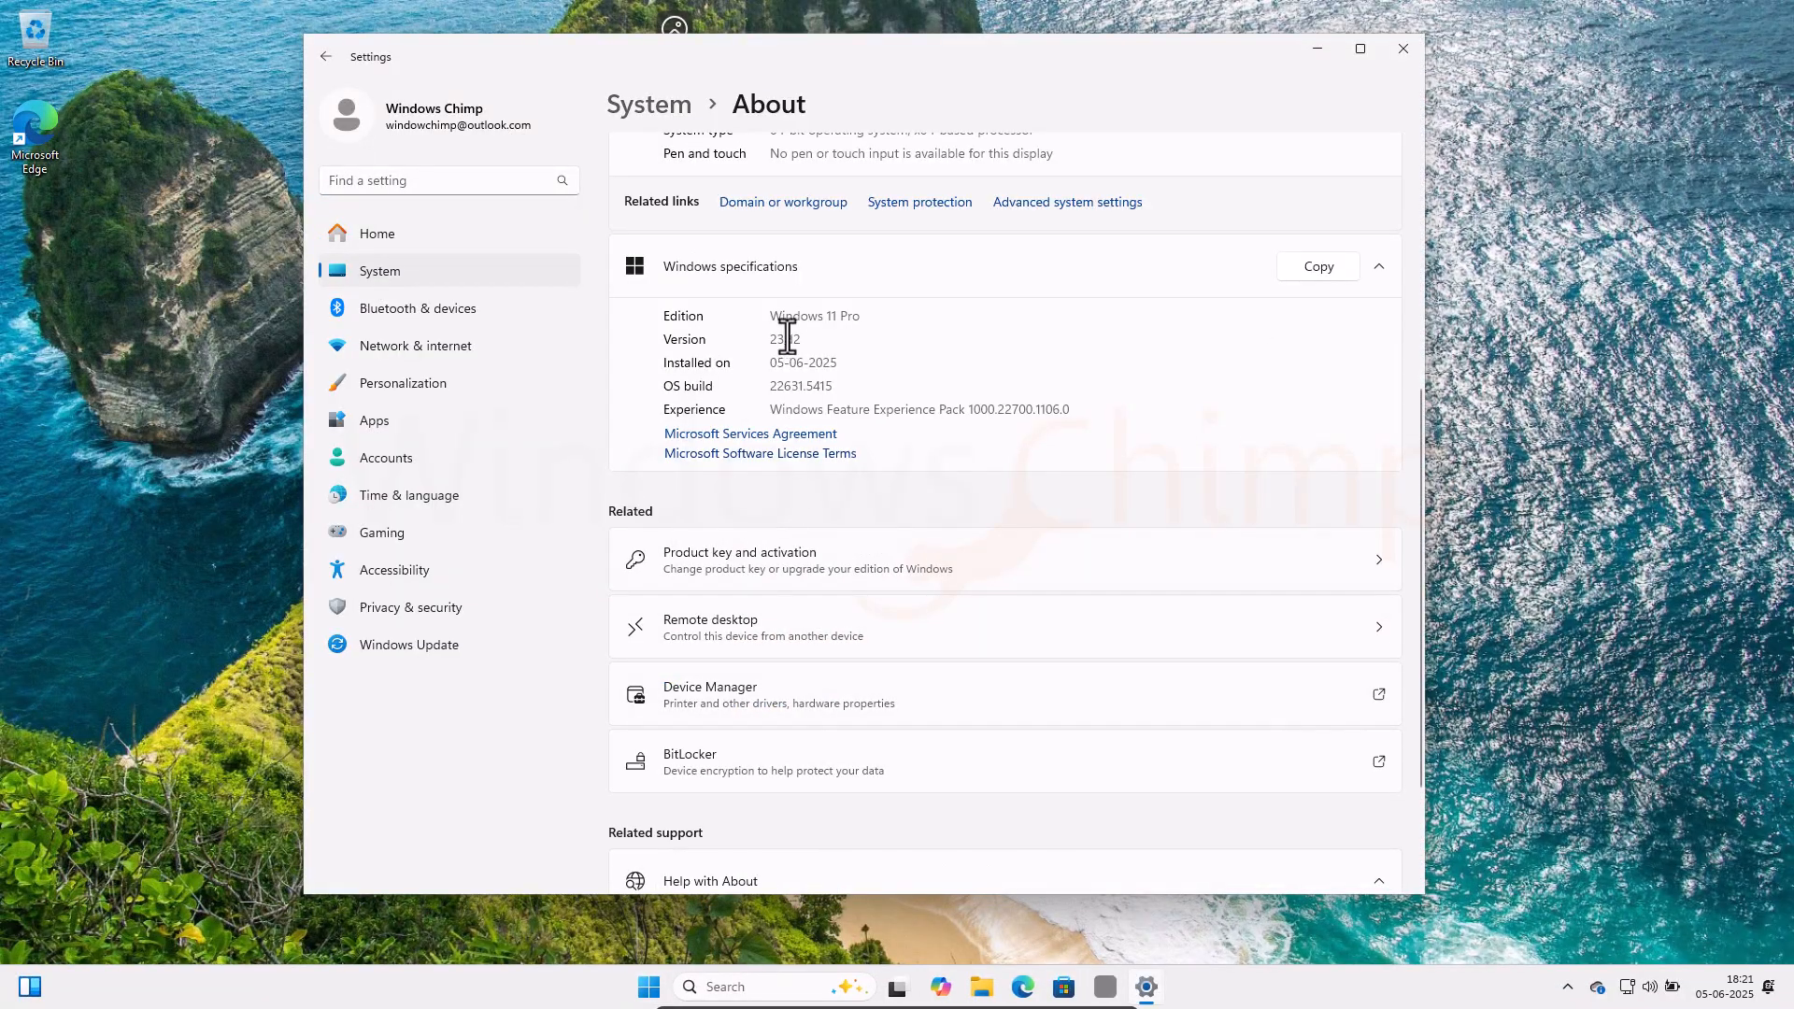